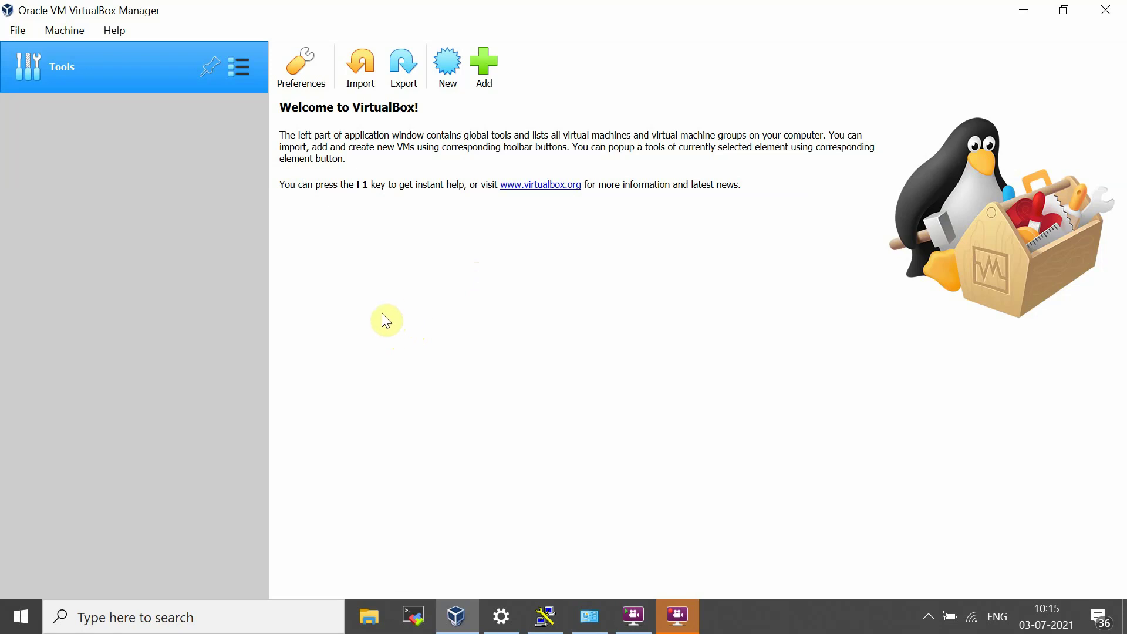
# Step: Choose Machine > New to start the Create Virtual Machine wizard
pyautogui.click(19, 33)
pyautogui.moveTo(51, 37)
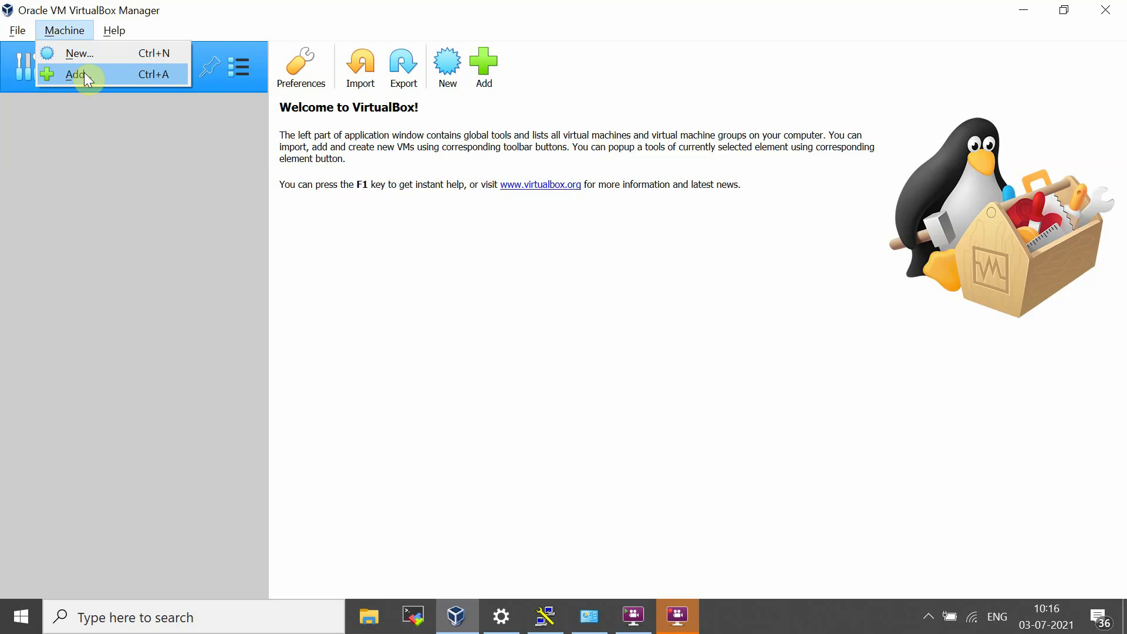
pyautogui.click(87, 58)
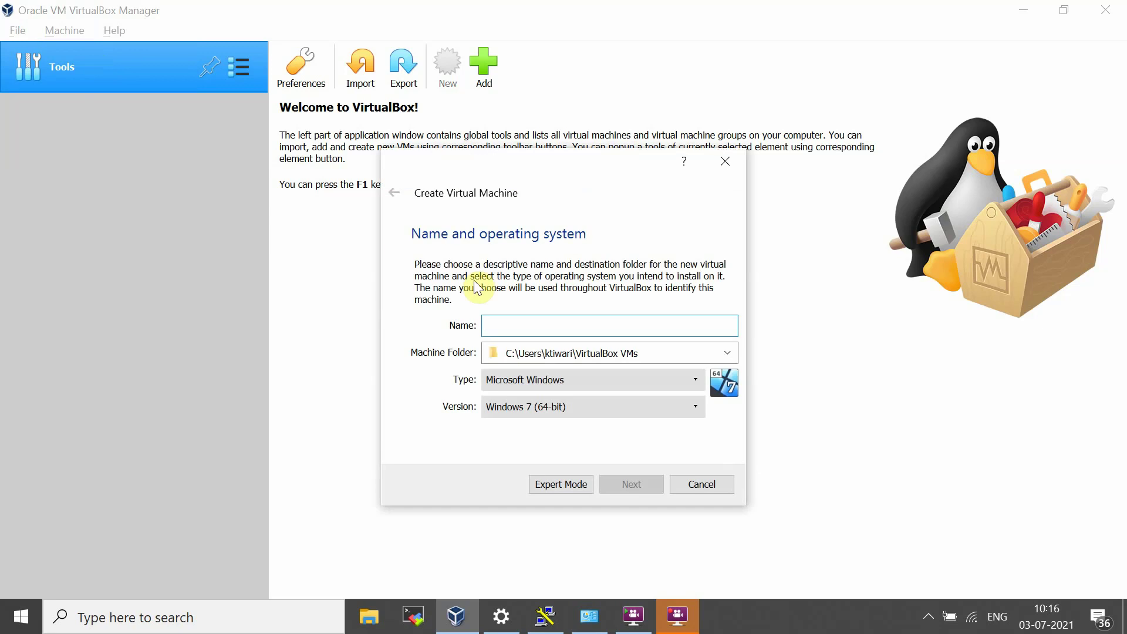
# Step: Name the new machine 'CentOS', with type Linux and version Red Hat (64-bit)
pyautogui.click(546, 335)
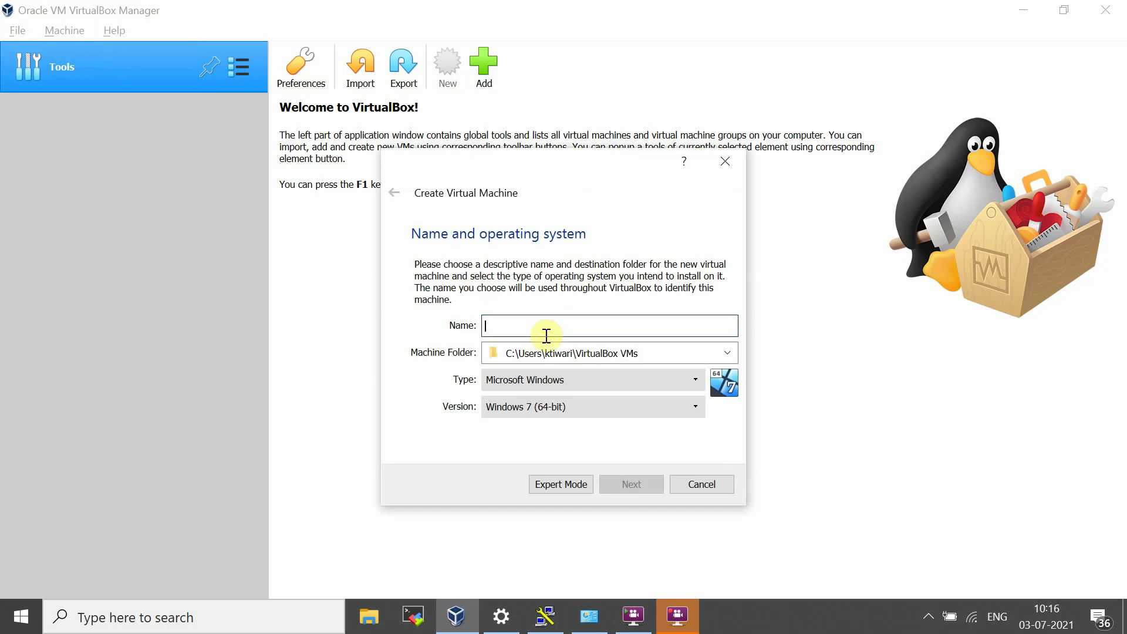
pyautogui.write('Cen')
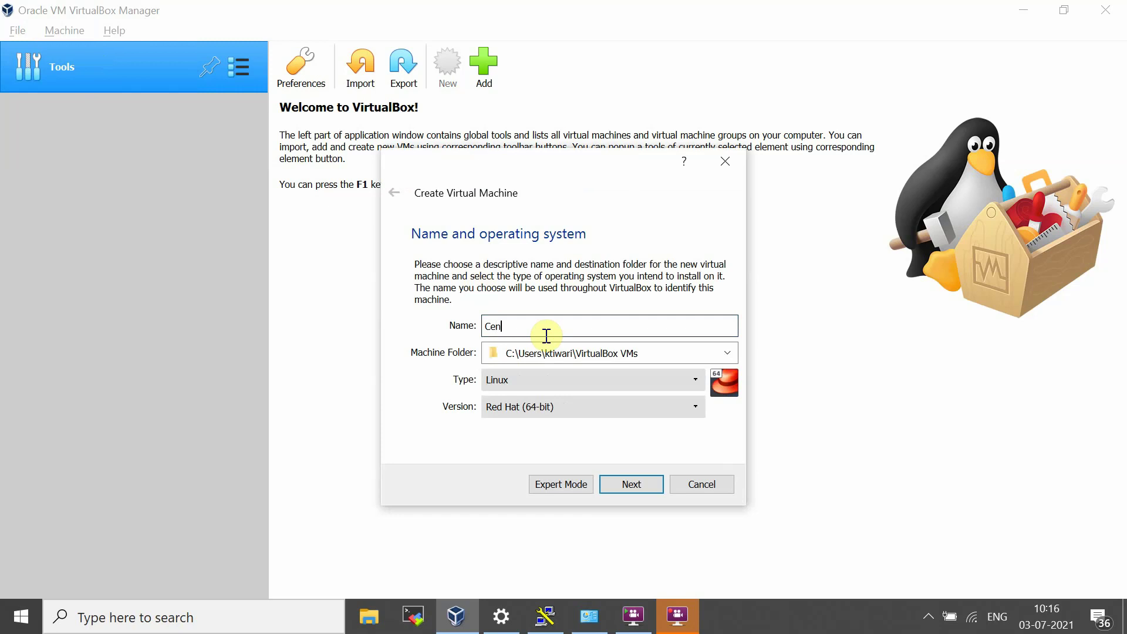
pyautogui.write('tOS')
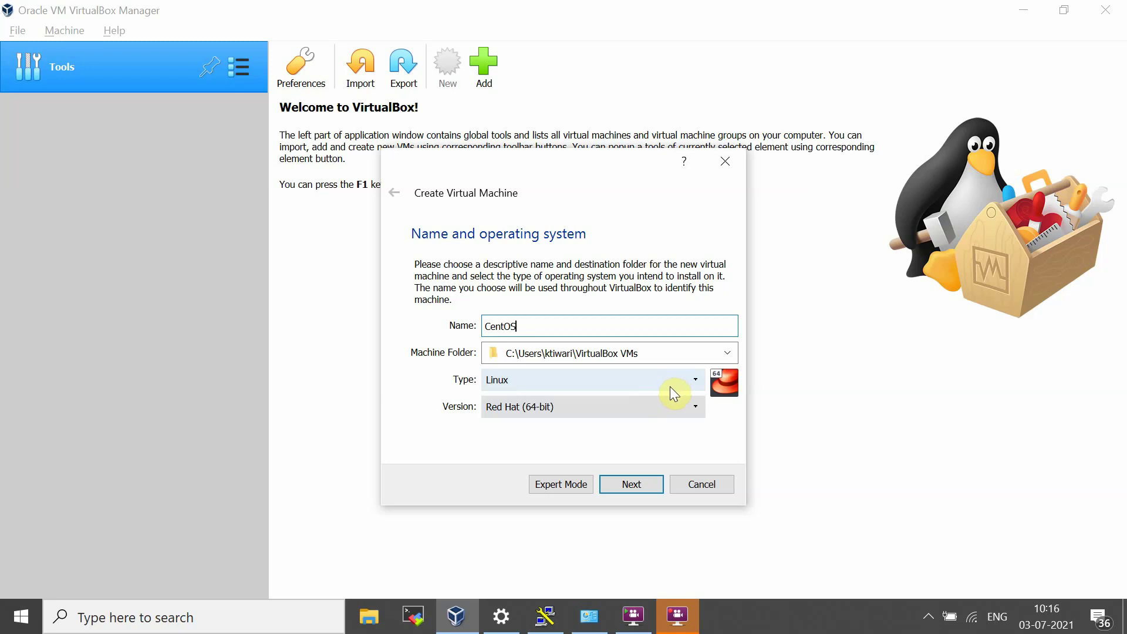
pyautogui.click(671, 386)
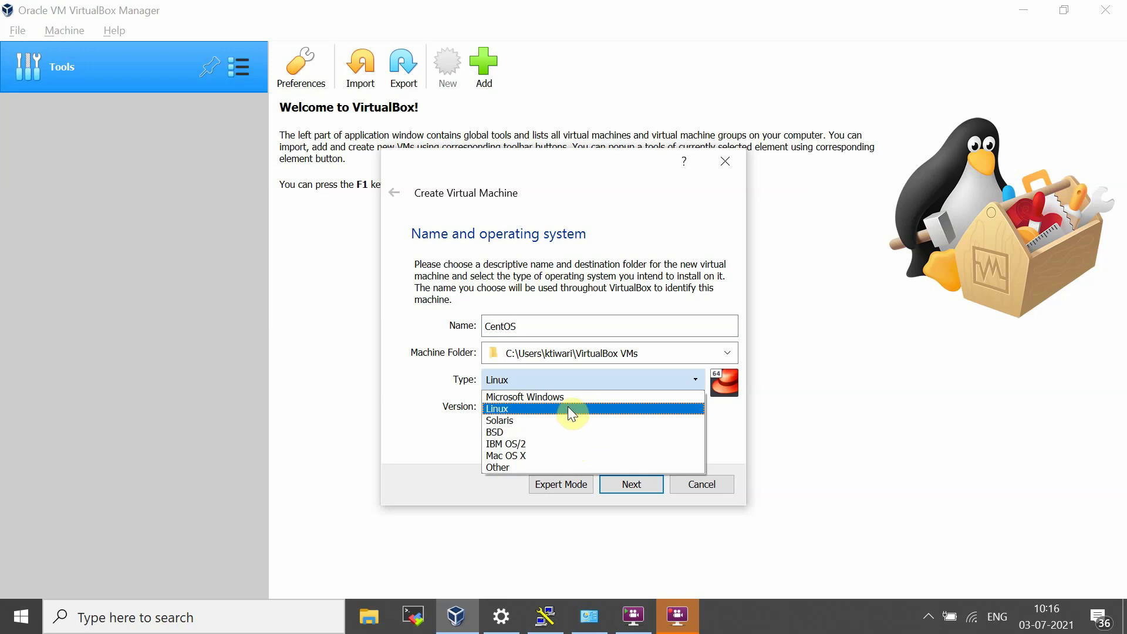
pyautogui.click(536, 376)
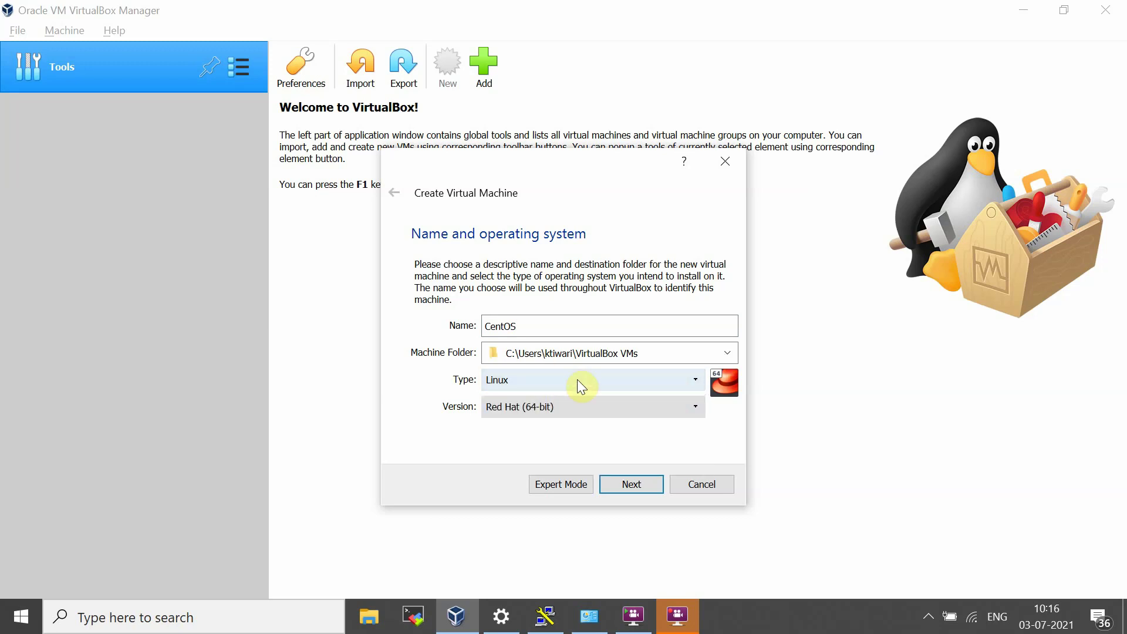
pyautogui.click(568, 409)
pyautogui.scroll(3, 560, 492)
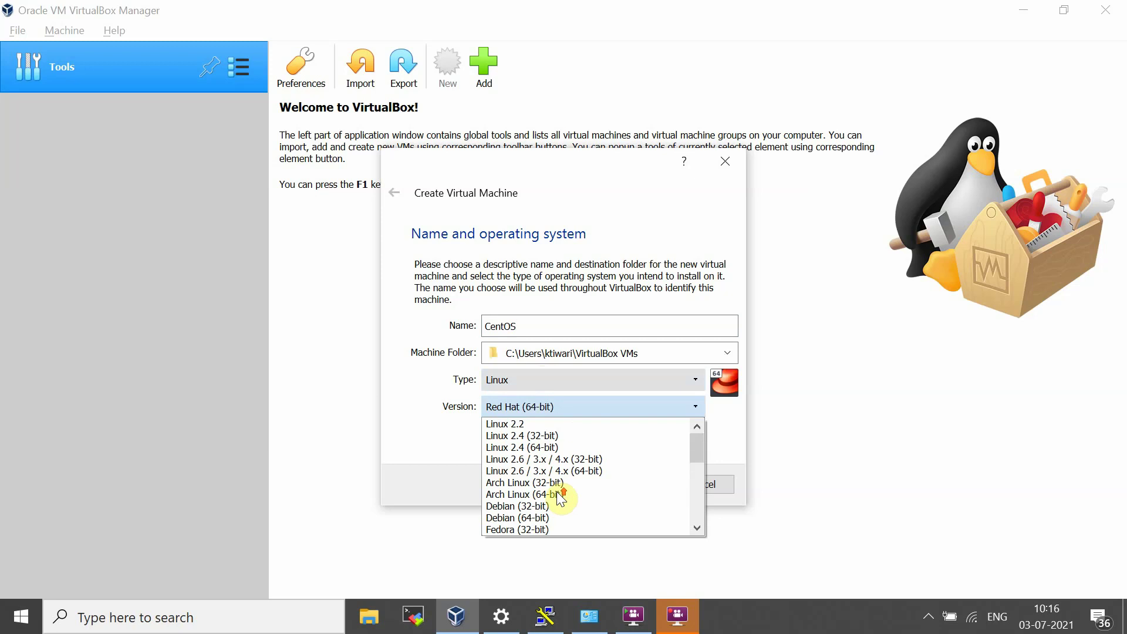
pyautogui.scroll(-3, 560, 491)
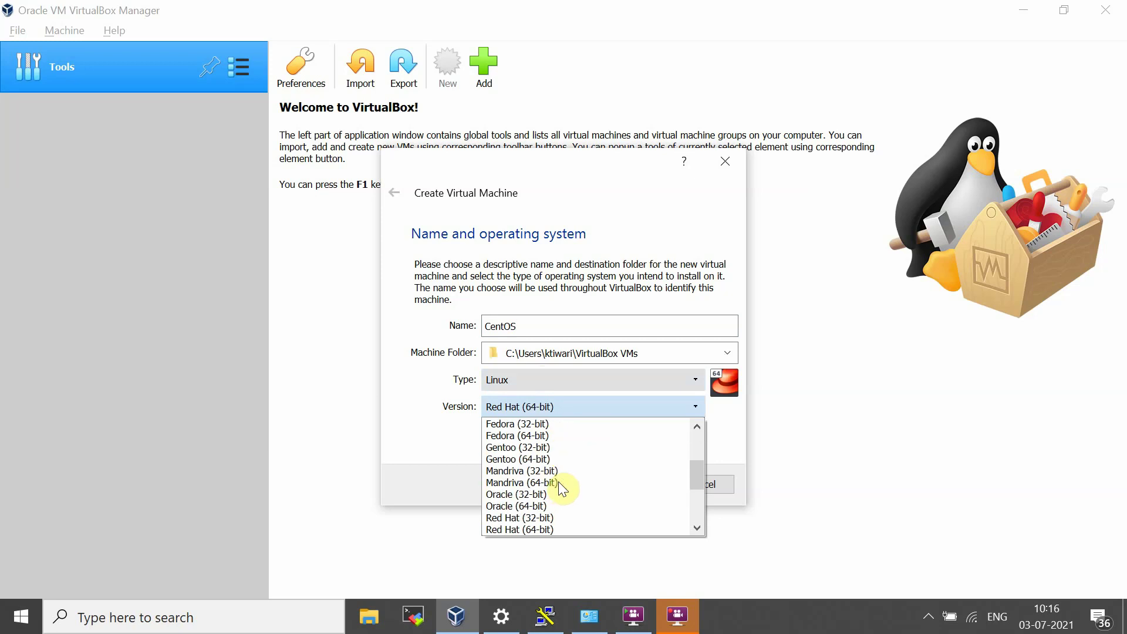
pyautogui.click(558, 527)
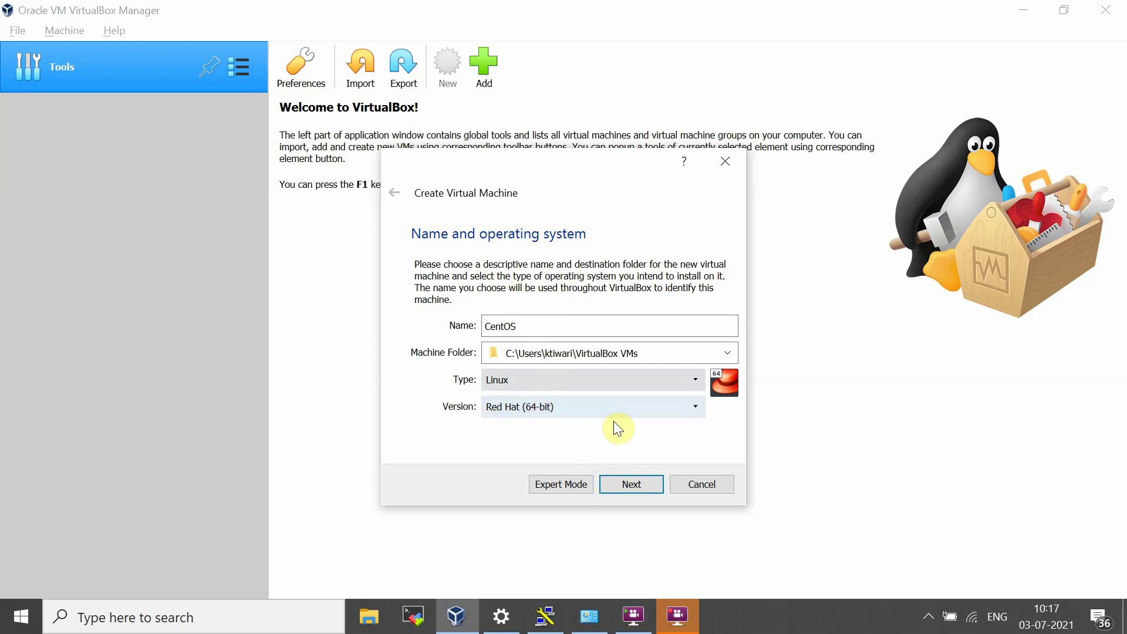
# Step: Advance to the Memory size page, leaving the recommended 1024 MB allocated
pyautogui.click(632, 486)
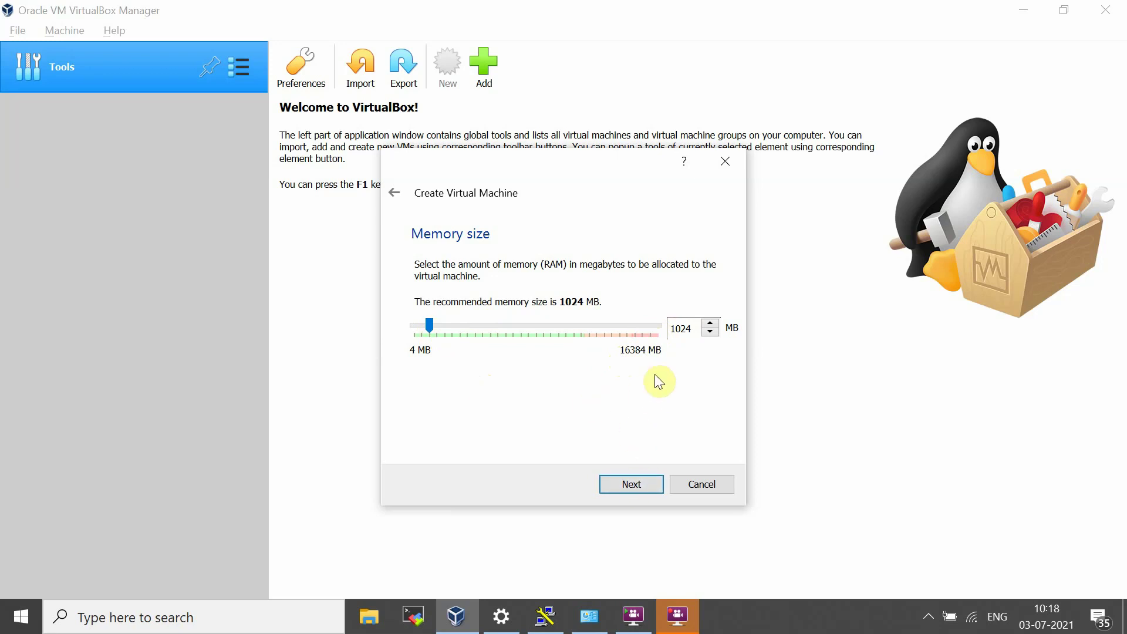
# Step: Accept 1024 MB of memory and choose to create a new virtual hard disk now
pyautogui.click(632, 484)
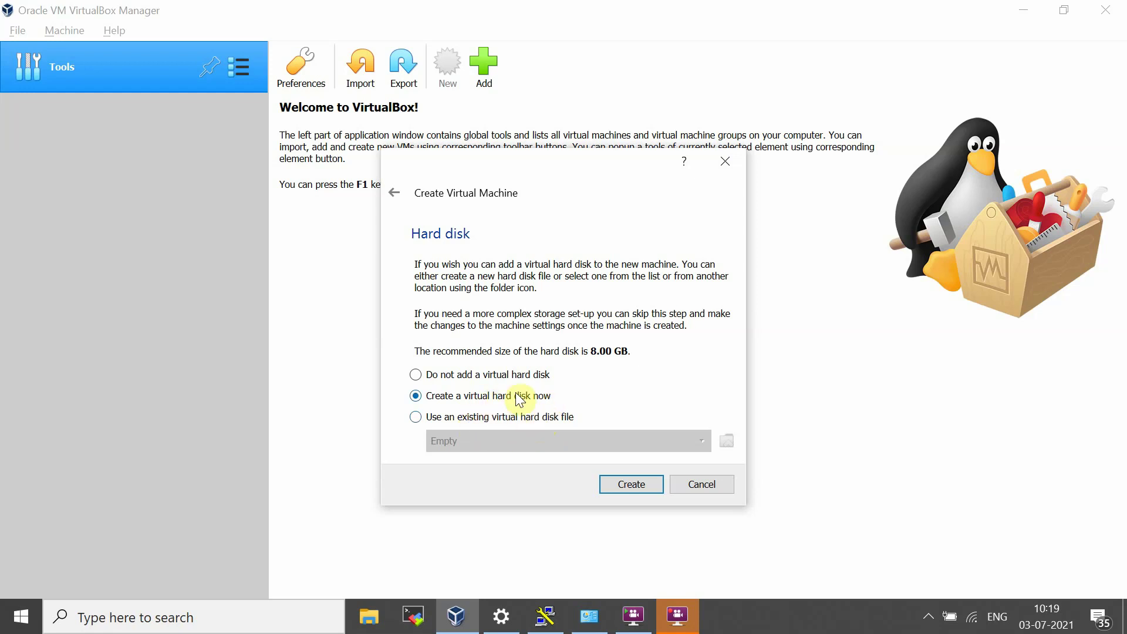
pyautogui.click(632, 484)
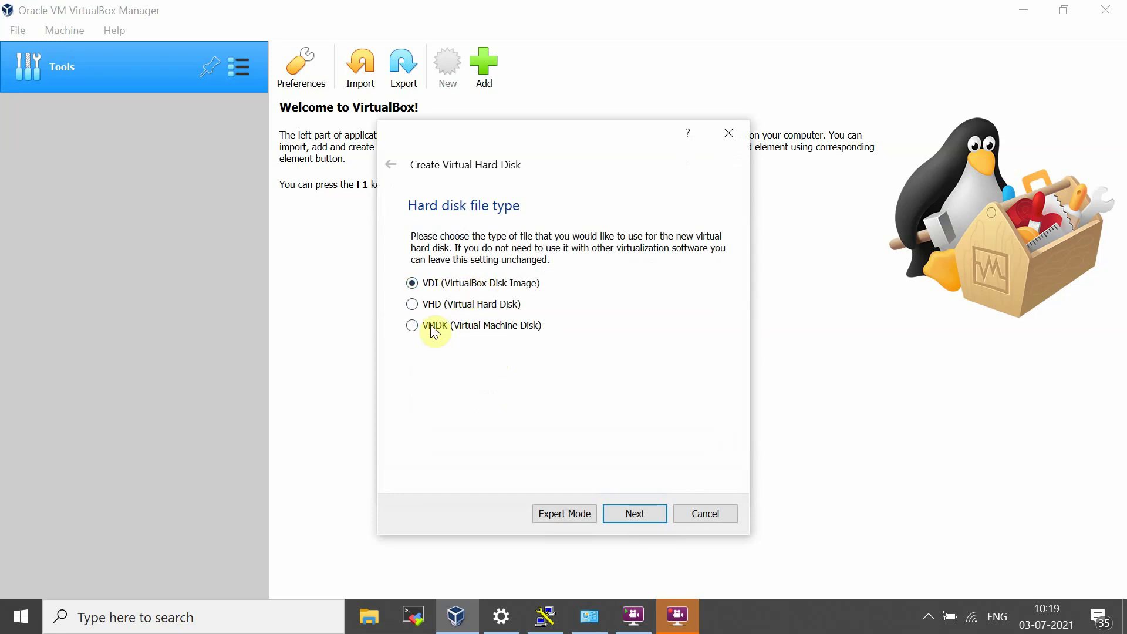
# Step: Choose VMDK as the hard disk file type and move on to storage allocation
pyautogui.click(422, 323)
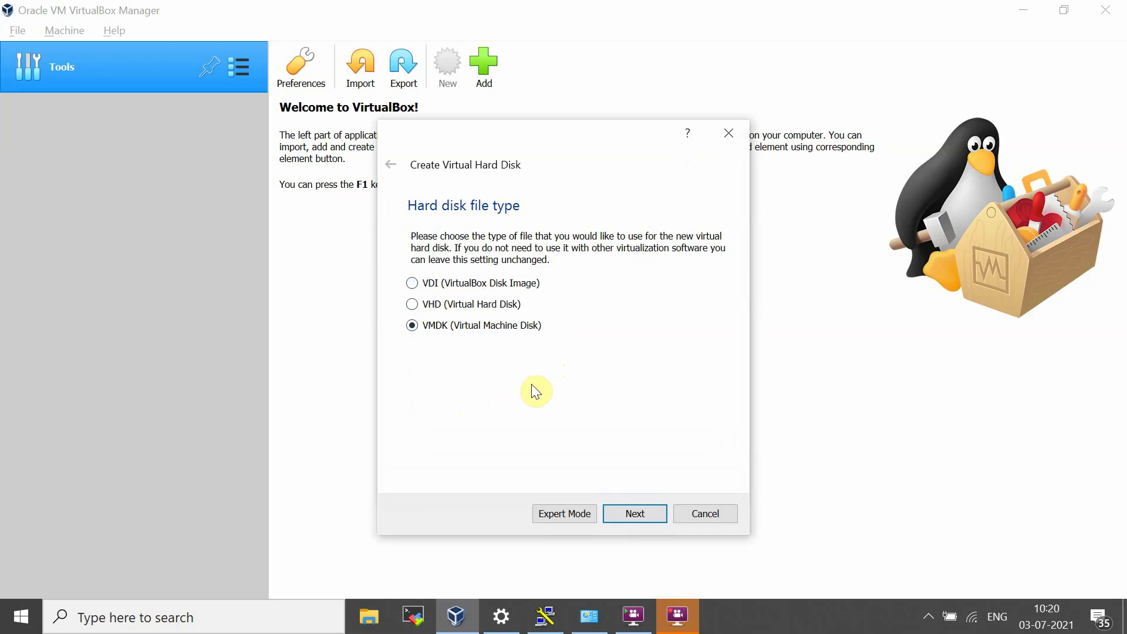
pyautogui.click(633, 517)
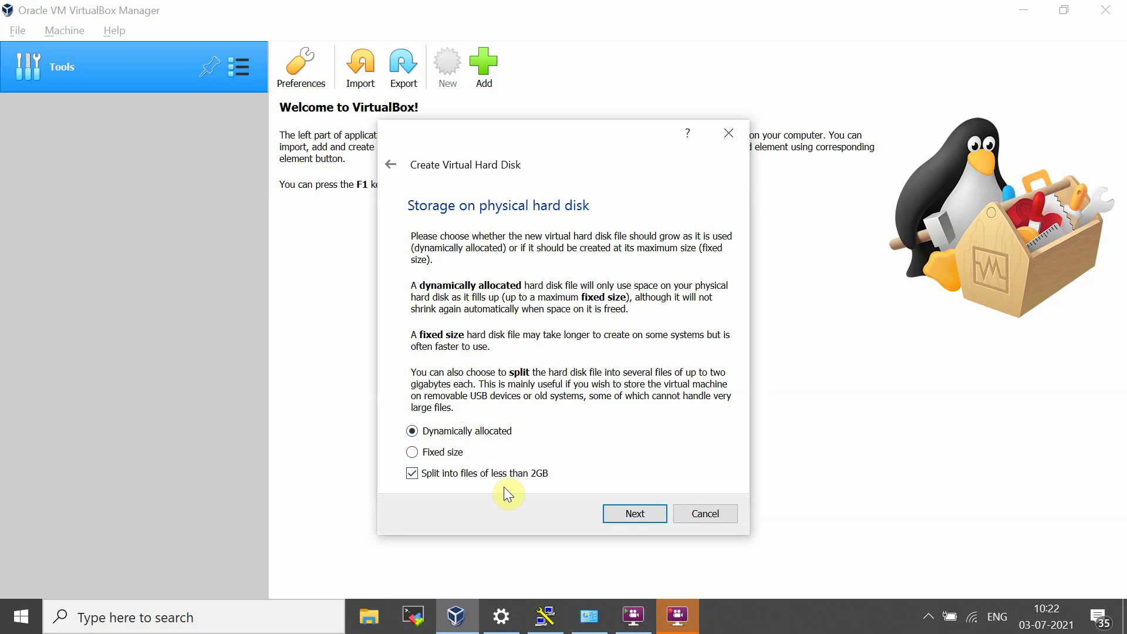
# Step: Change the CentOS.vmdk disk size from 8 GB to 20 GB
pyautogui.click(638, 514)
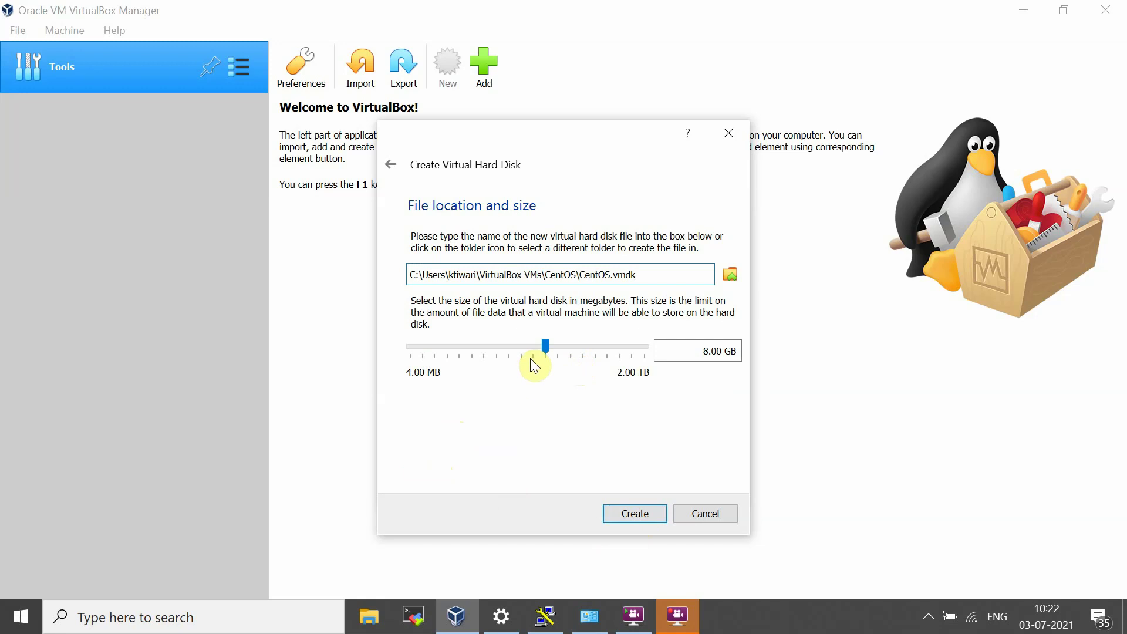
pyautogui.click(706, 350)
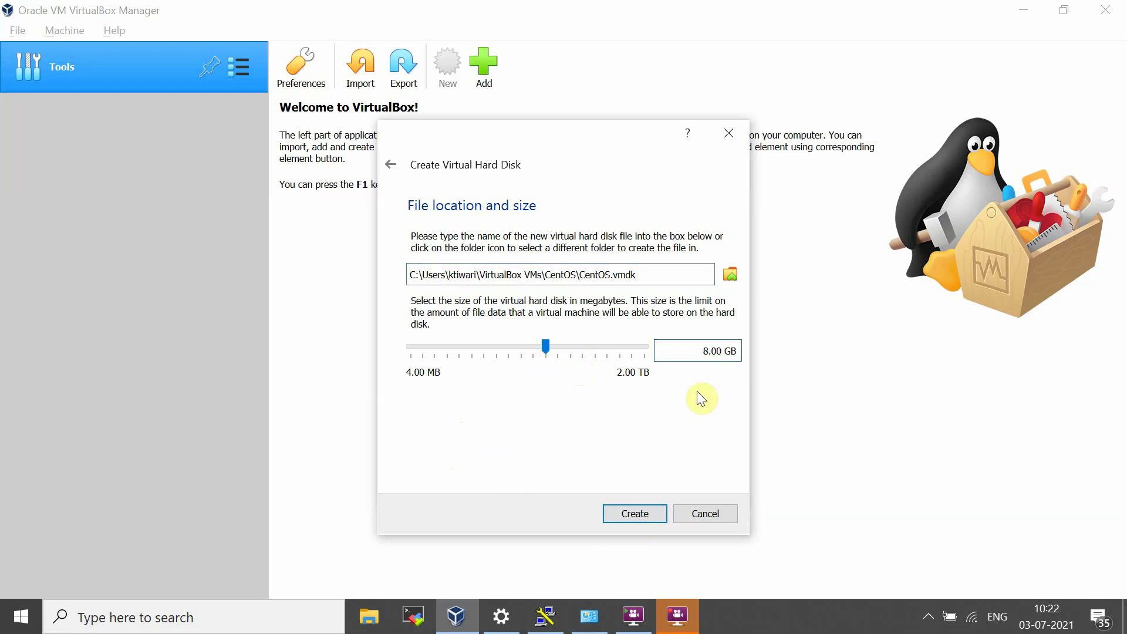
pyautogui.press('BackSpace')
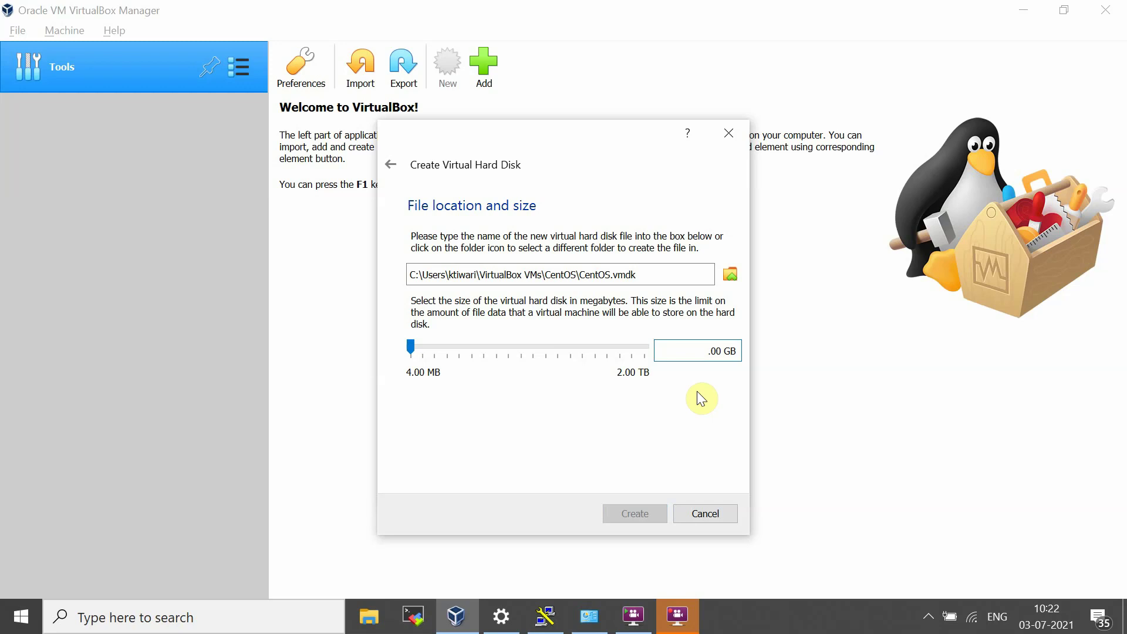
pyautogui.write('20')
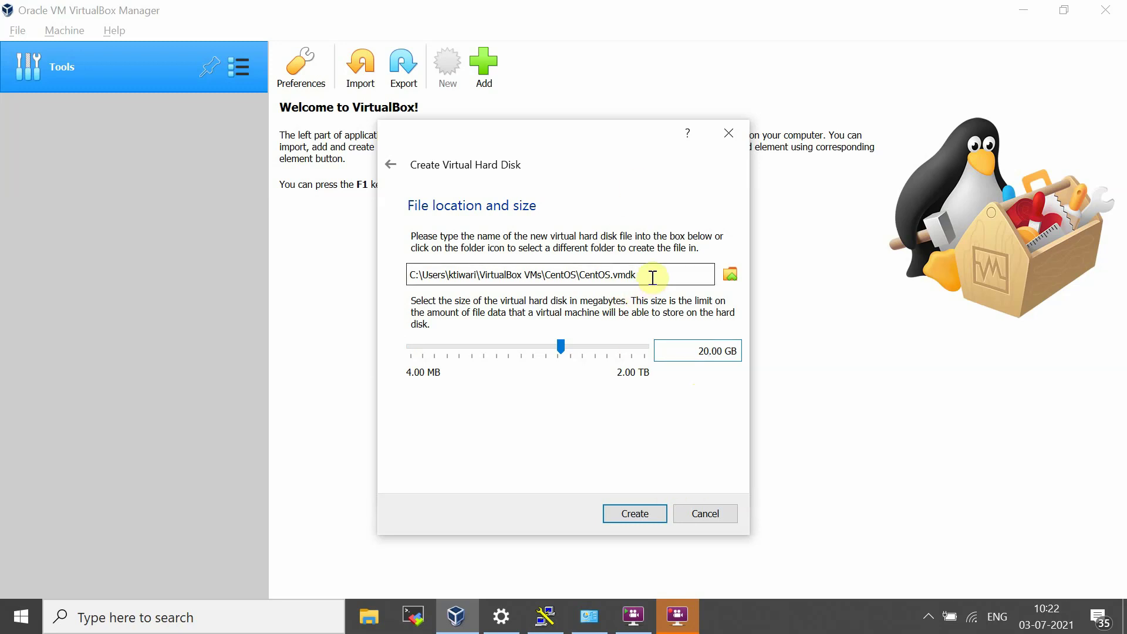
# Step: Finish the wizard to create the CentOS machine with its 20.00 GB CentOS.vmdk disk
pyautogui.click(639, 515)
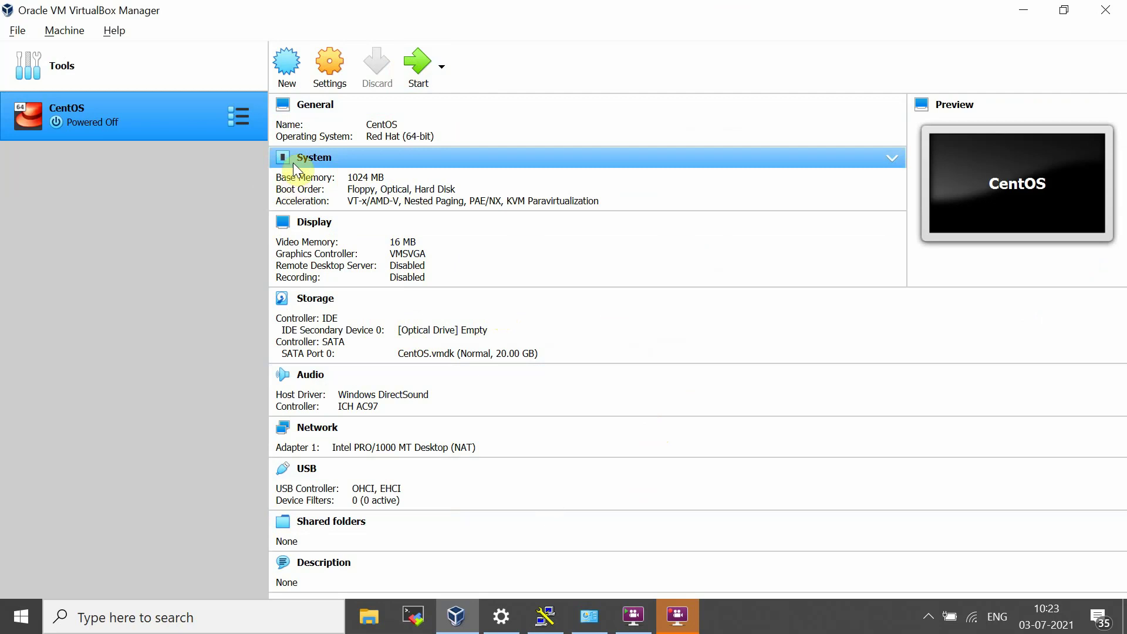
# Step: Open the CentOS settings and review the General Basic, Advanced, Description and Disk Encryption tabs
pyautogui.click(318, 75)
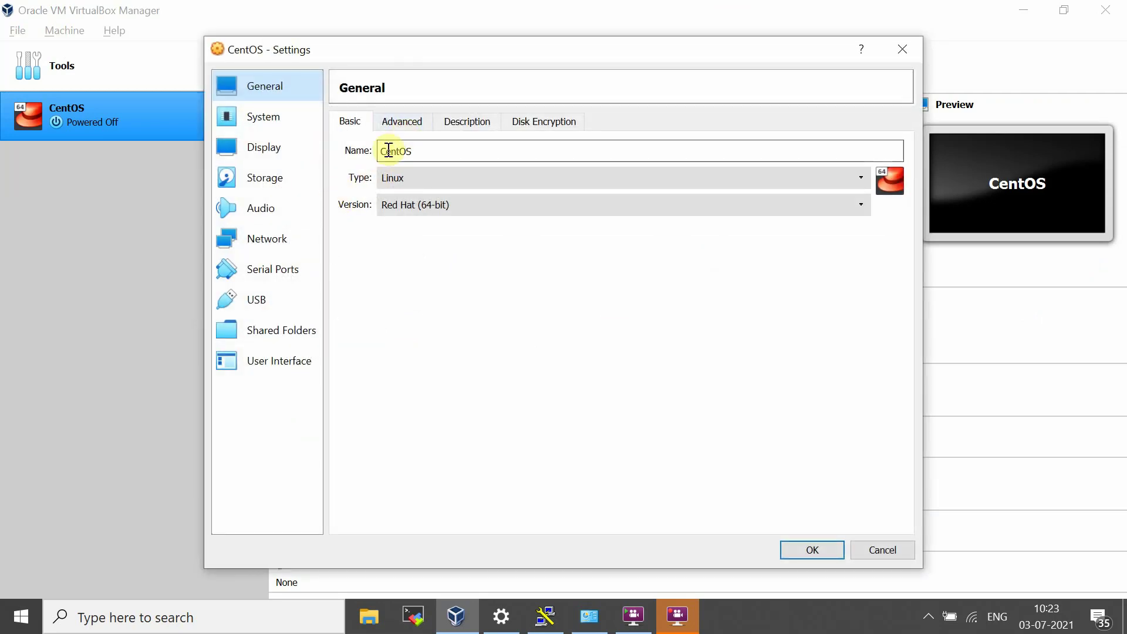
pyautogui.click(413, 160)
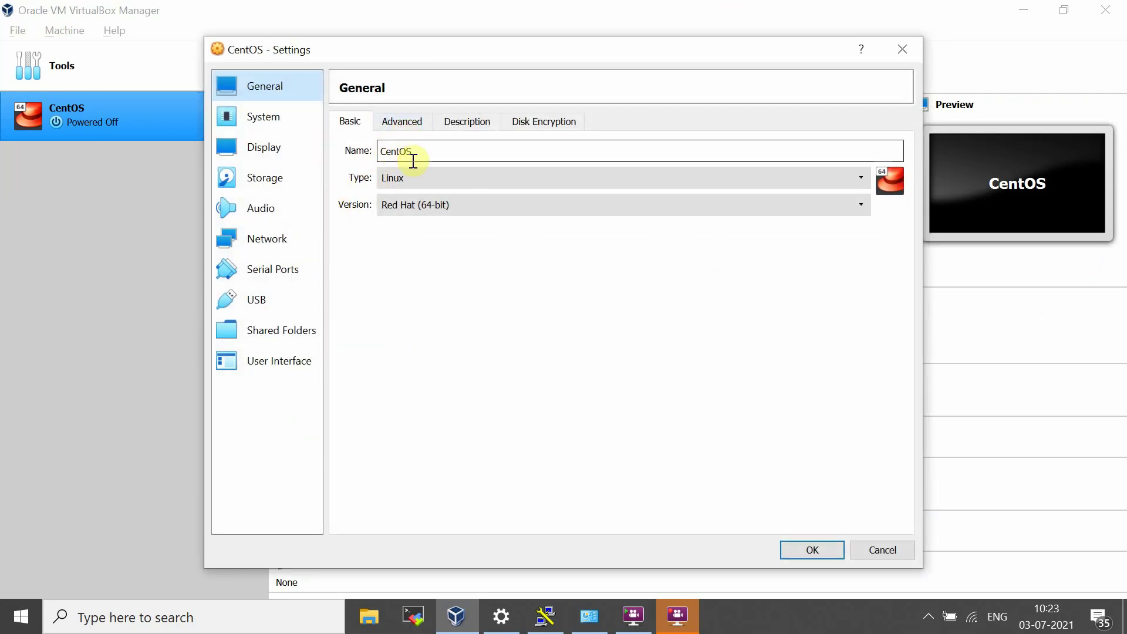
pyautogui.click(404, 122)
pyautogui.click(474, 123)
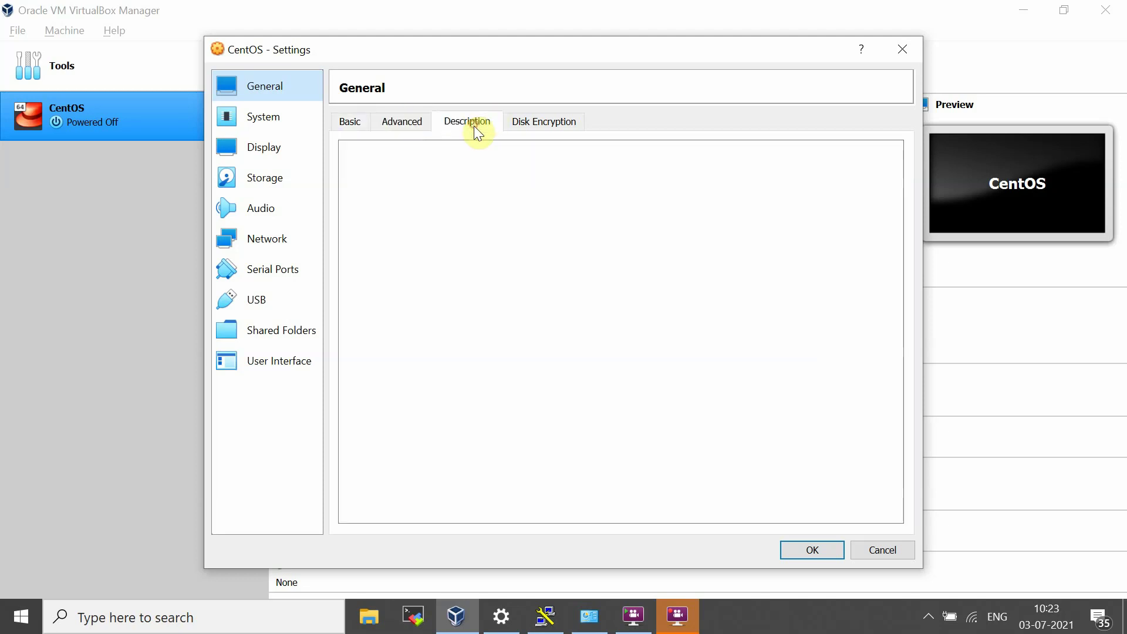
pyautogui.click(534, 128)
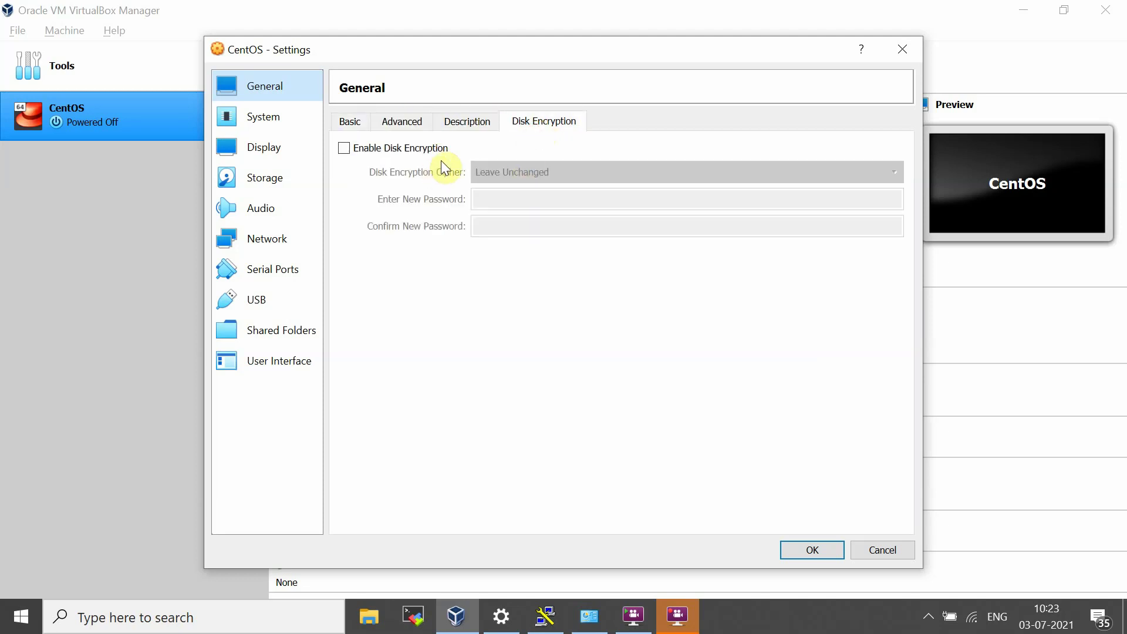
# Step: Review the System Motherboard, Processor (1 CPU, 100% execution cap) and Acceleration tabs
pyautogui.click(276, 116)
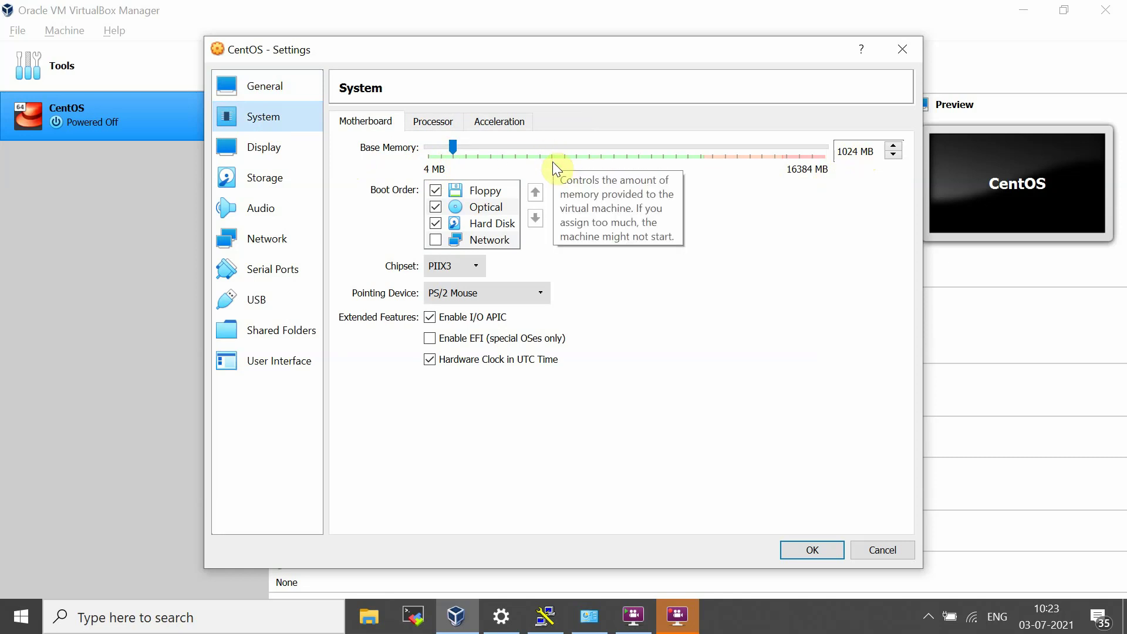
pyautogui.click(432, 120)
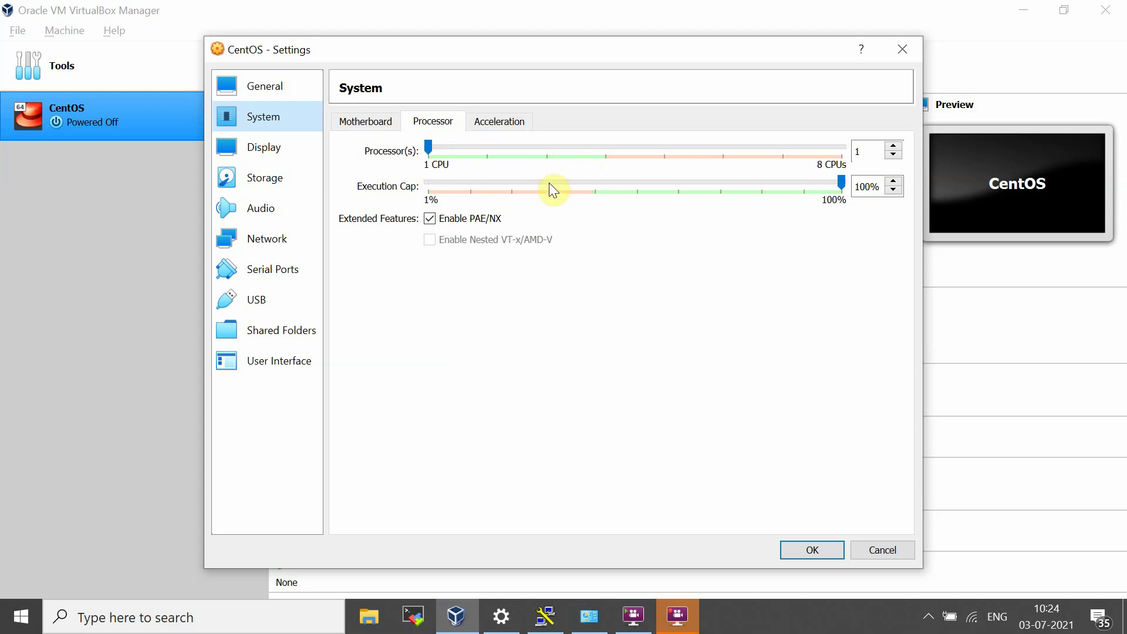
pyautogui.click(503, 124)
pyautogui.click(447, 124)
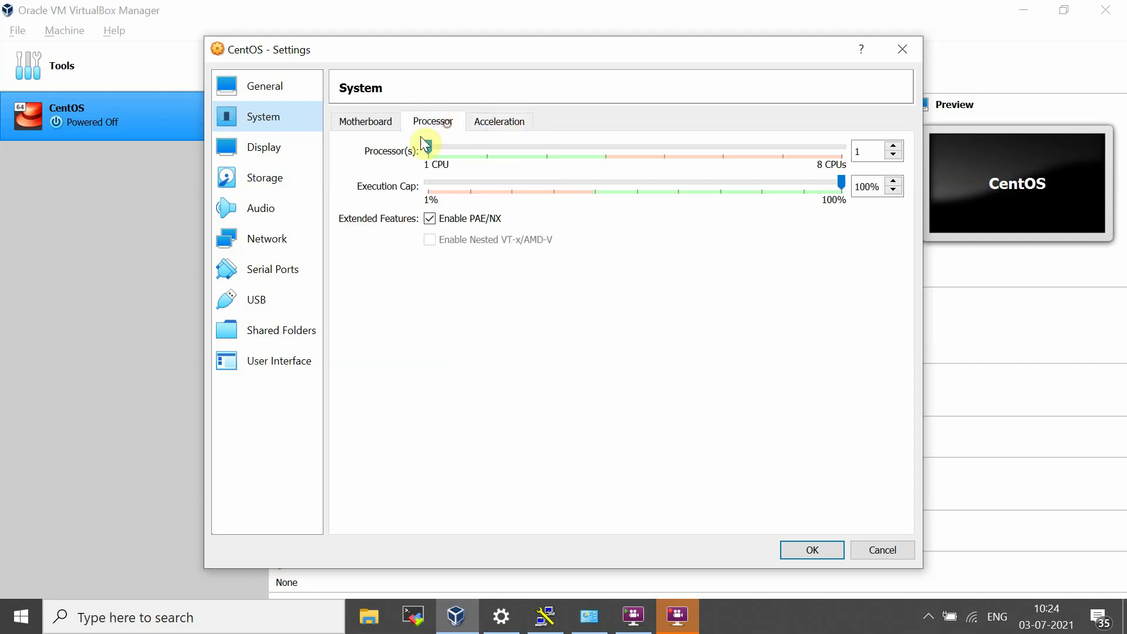
pyautogui.click(252, 147)
# Step: Add an optical drive to the IDE controller and browse Downloads for a disk image
pyautogui.click(262, 181)
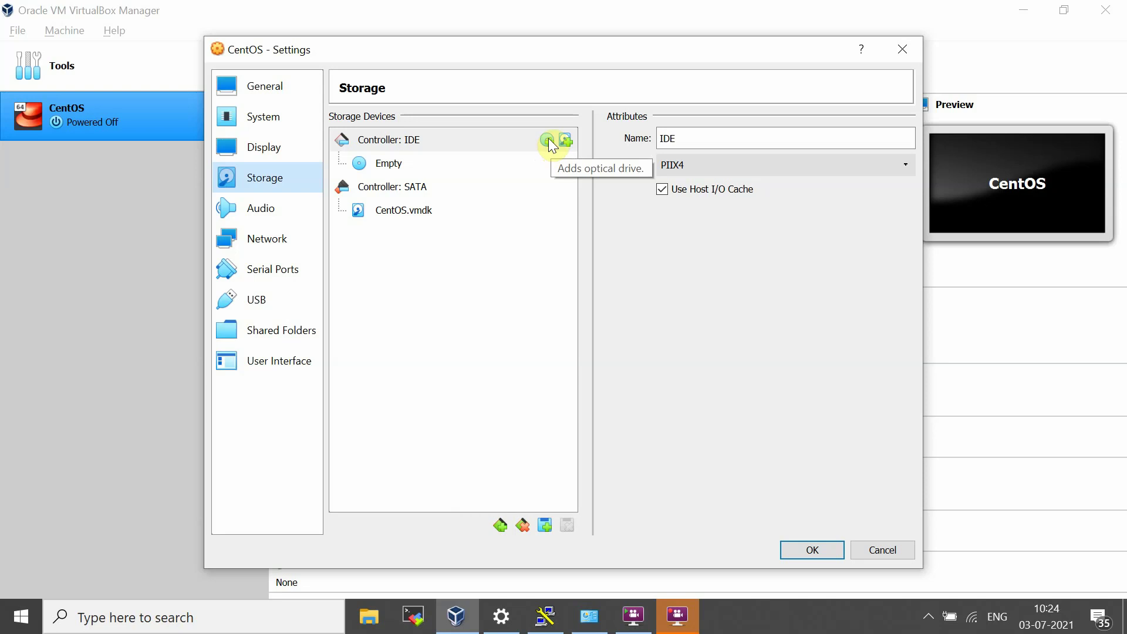
pyautogui.click(547, 140)
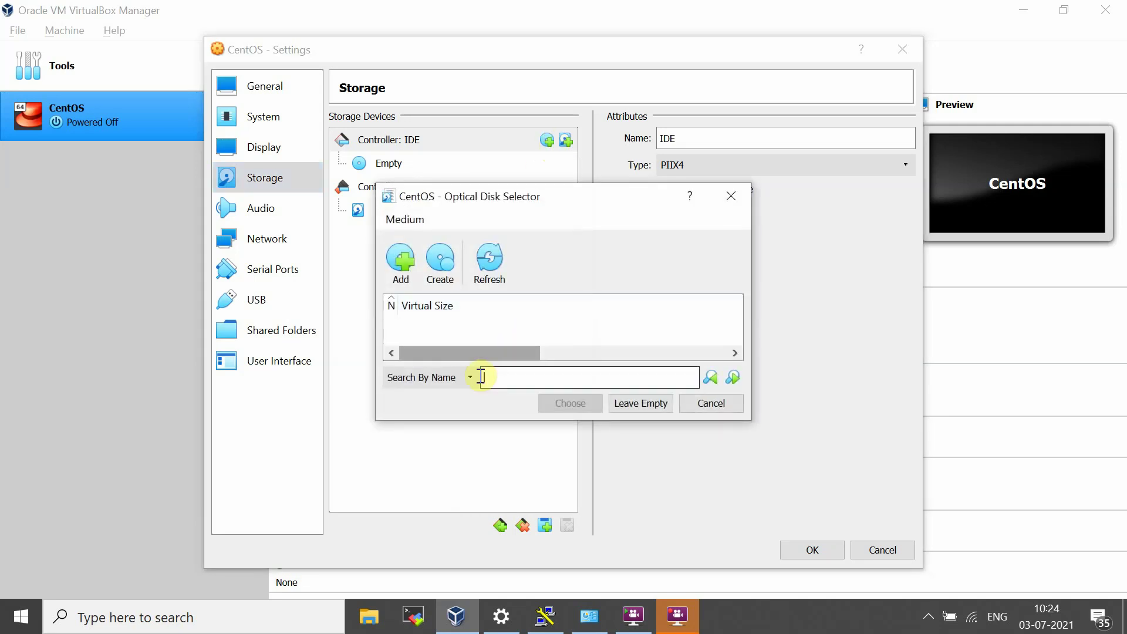
pyautogui.click(402, 259)
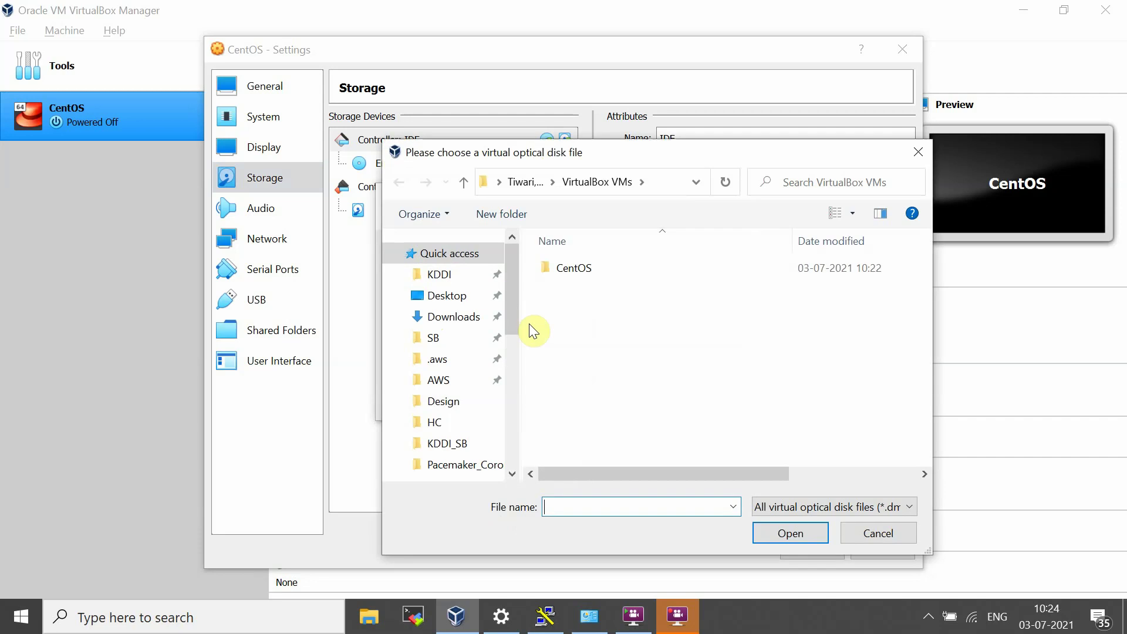
pyautogui.click(451, 321)
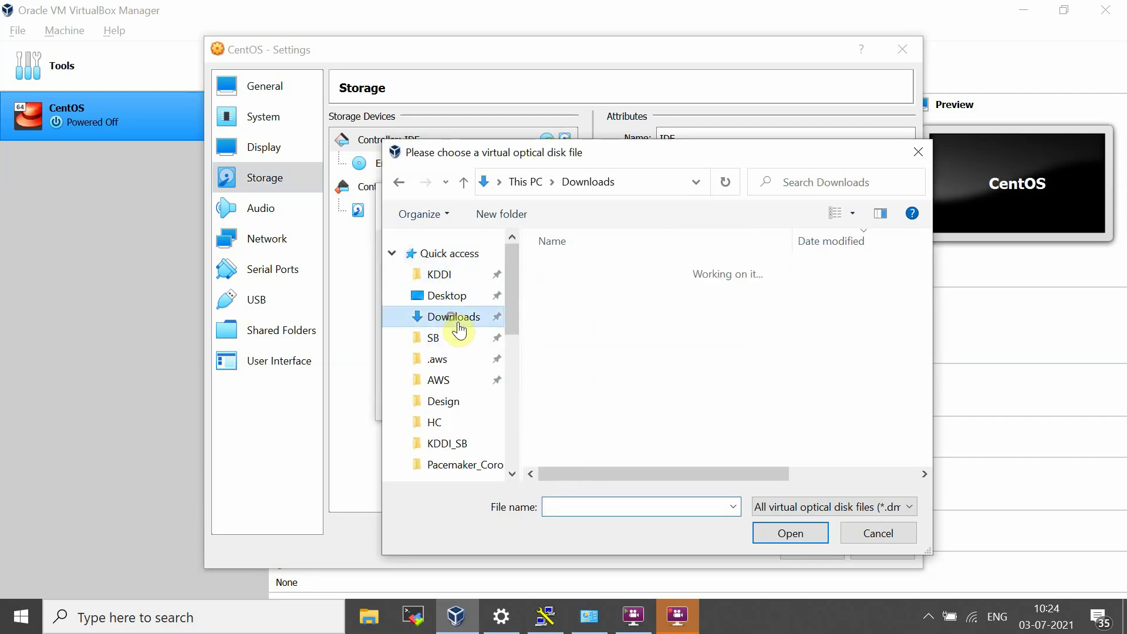
pyautogui.click(847, 506)
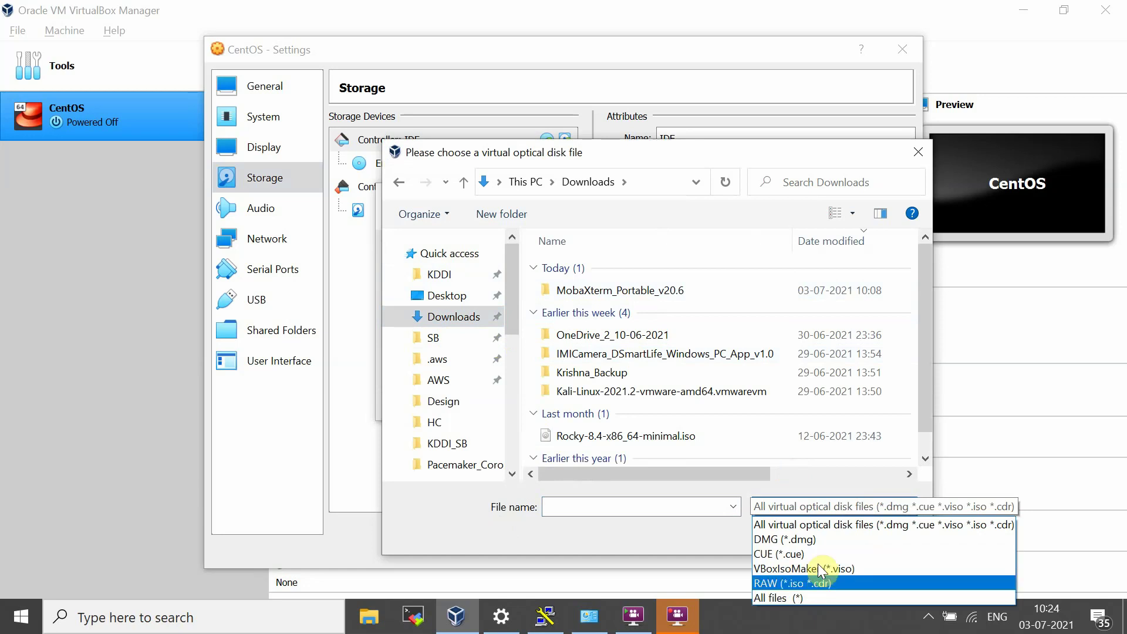
pyautogui.click(849, 534)
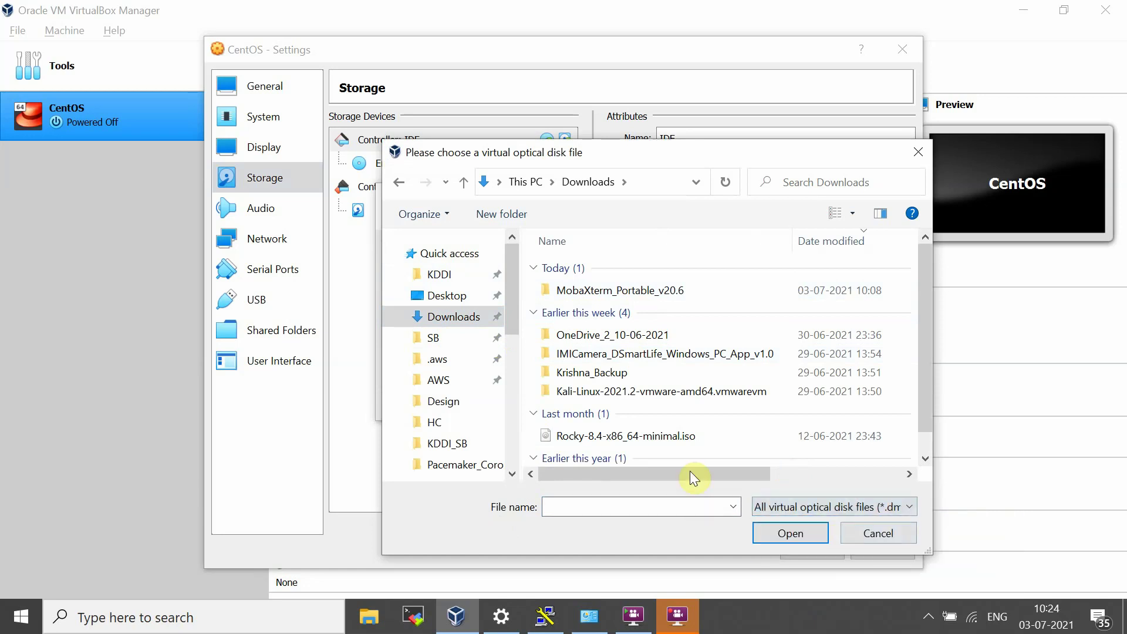
pyautogui.scroll(-1, 645, 416)
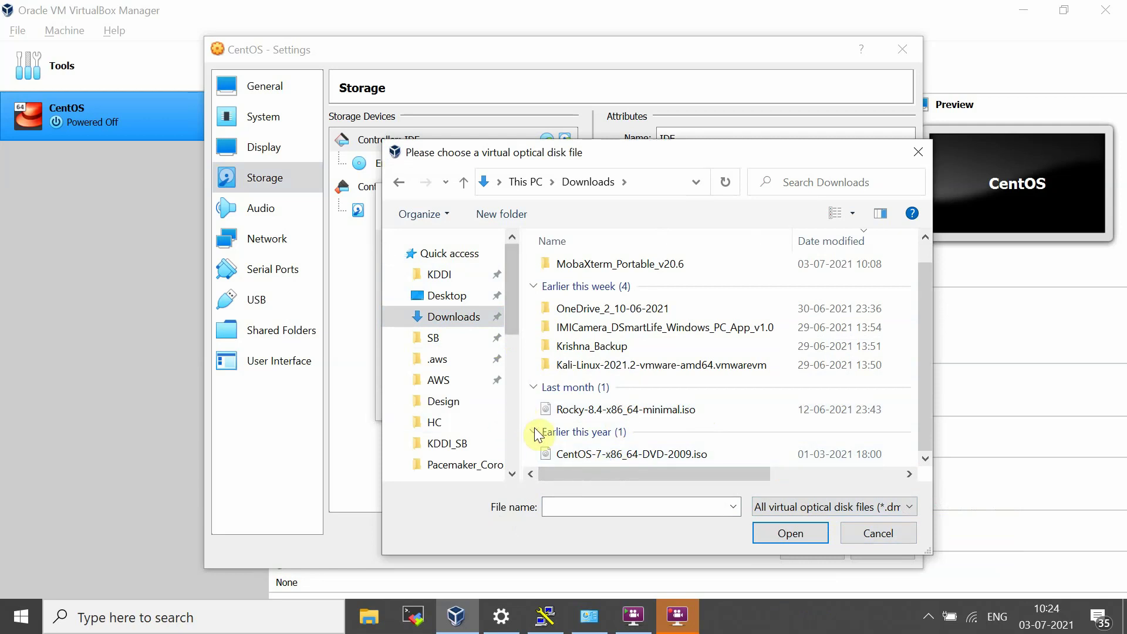
pyautogui.moveTo(524, 427); pyautogui.dragTo(399, 411)
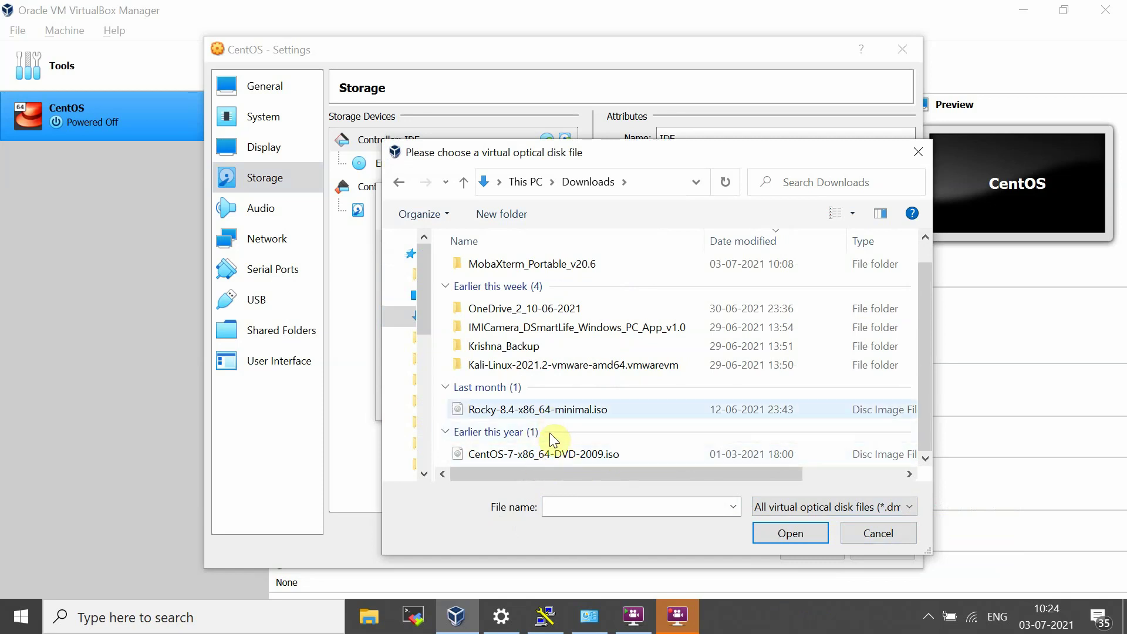
# Step: Attach CentOS-7-x86_64-DVD-2009.iso to the IDE optical drive and check the storage details
pyautogui.click(505, 455)
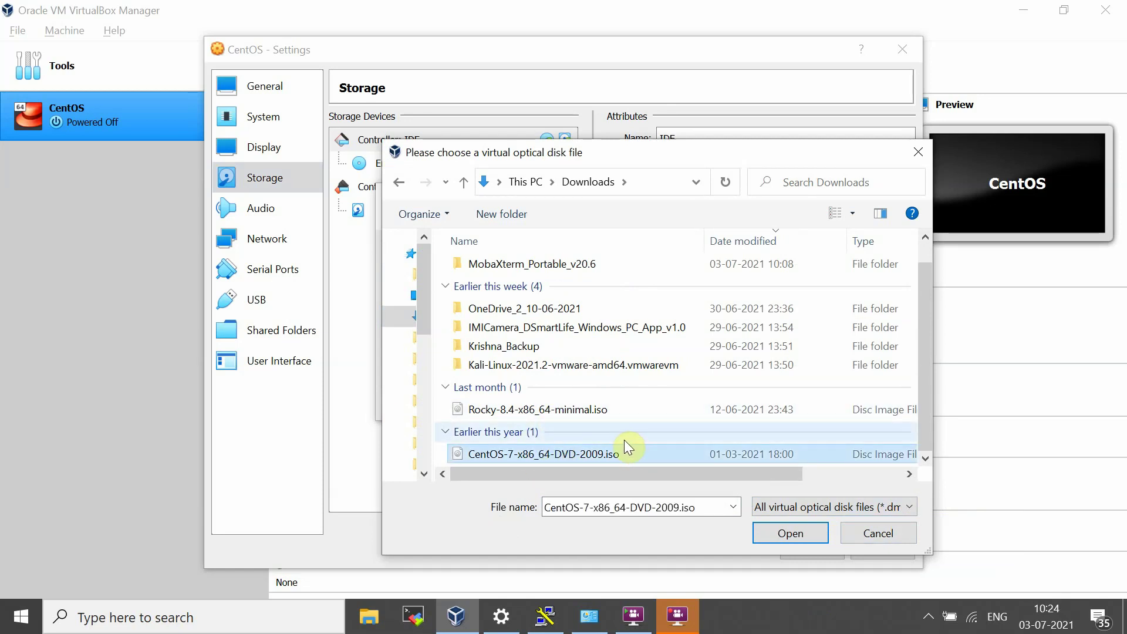
pyautogui.click(788, 533)
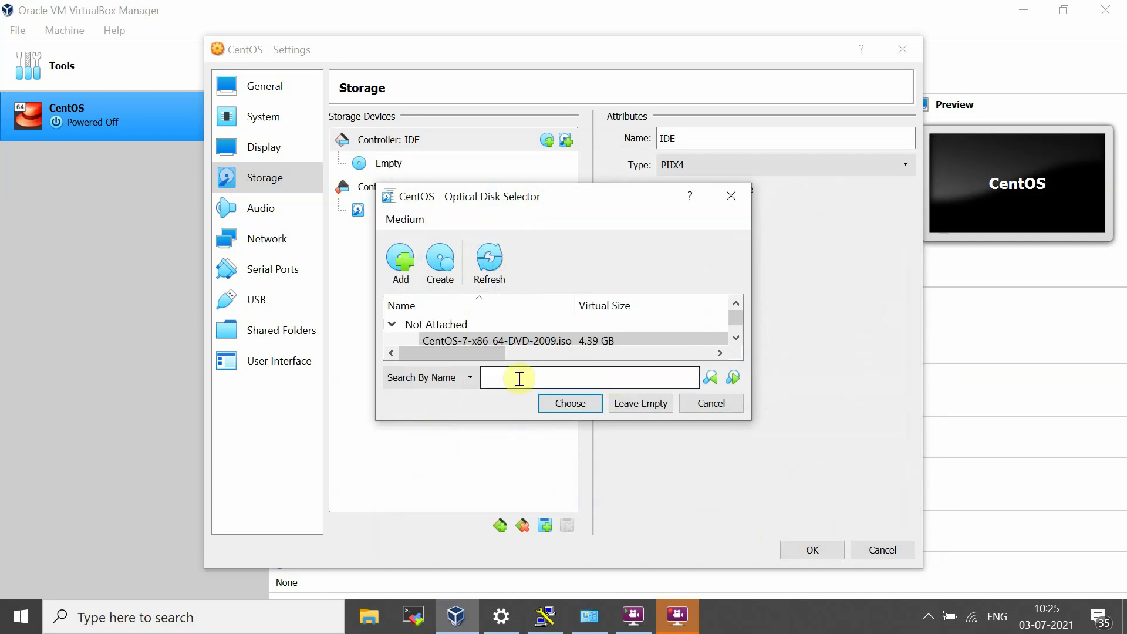
pyautogui.click(568, 403)
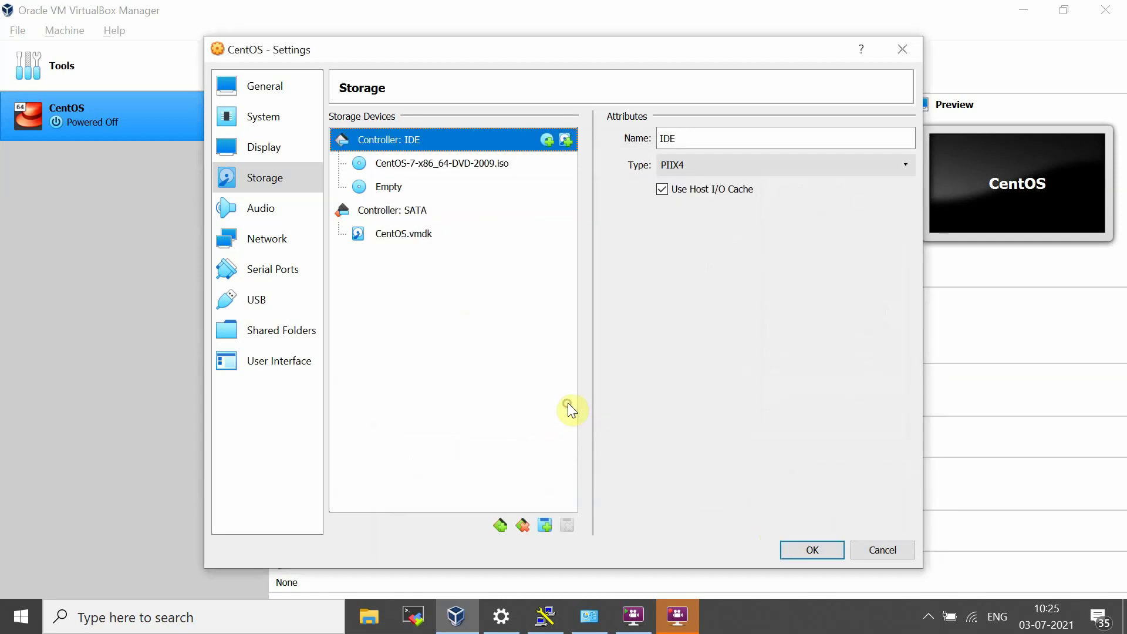
pyautogui.click(434, 166)
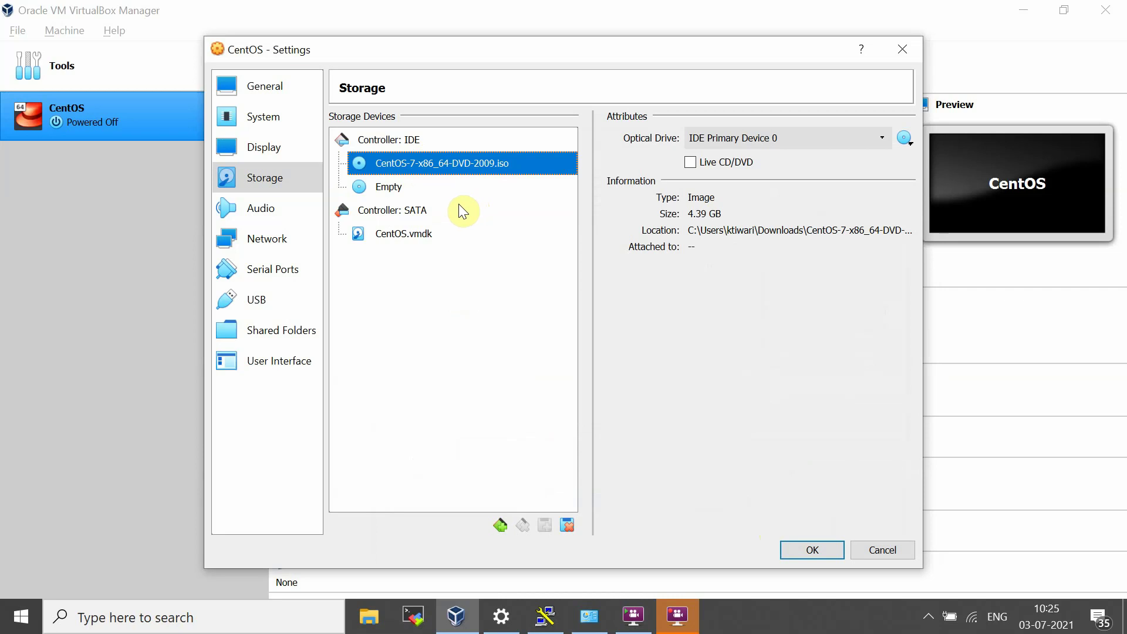
pyautogui.click(400, 237)
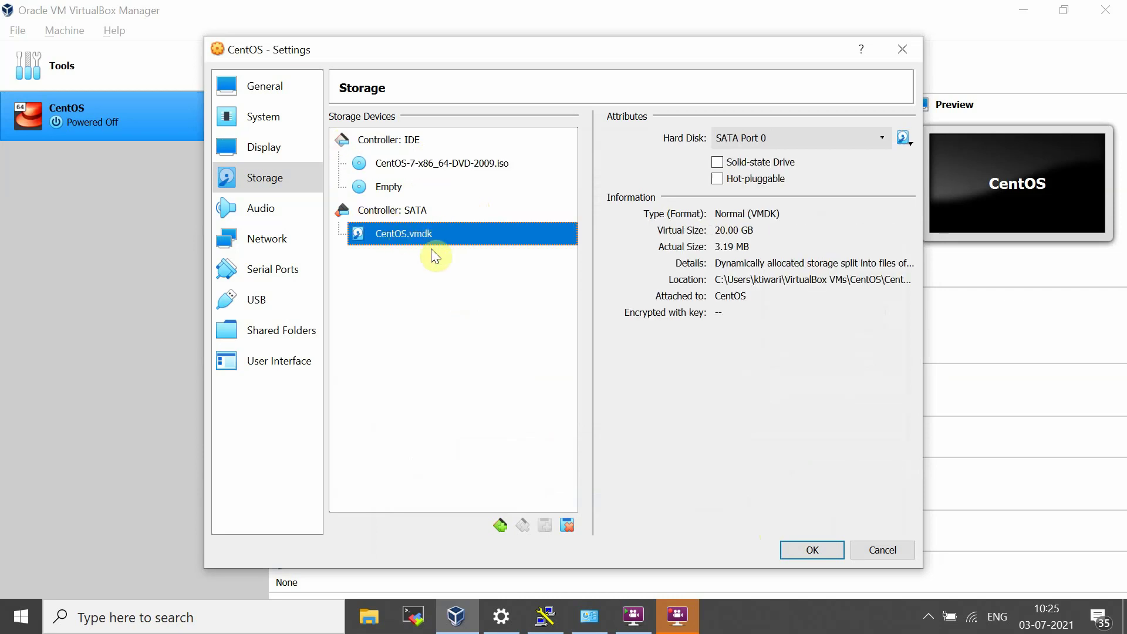
pyautogui.click(273, 211)
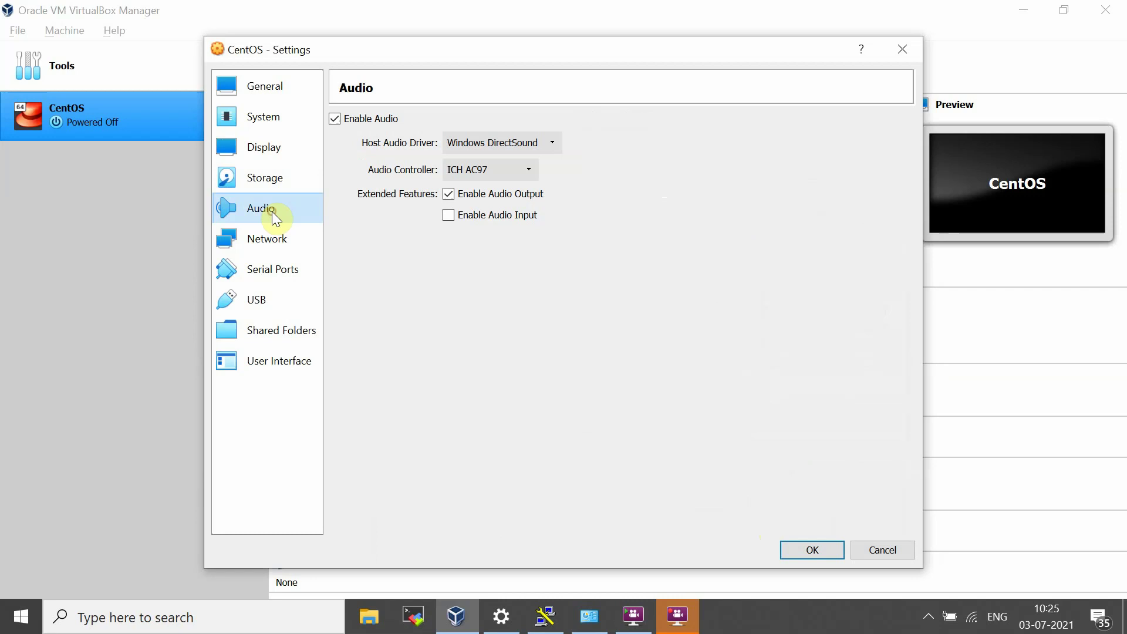
# Step: Review Network Adapter 1 on NAT, then view the disabled, unattached Adapter 2
pyautogui.click(266, 249)
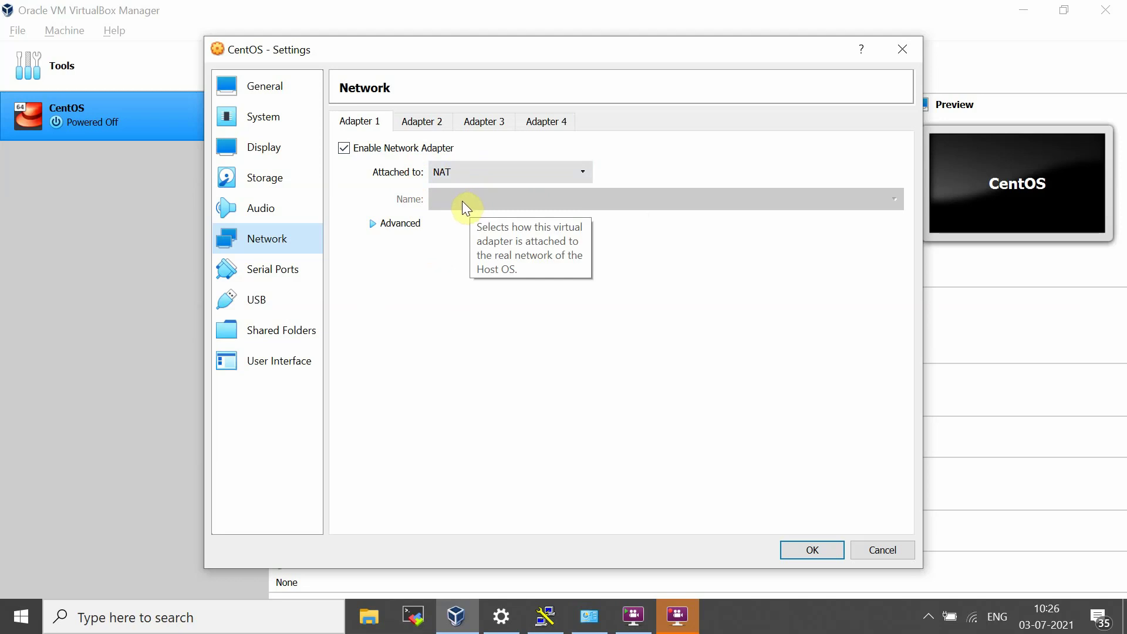
pyautogui.click(423, 122)
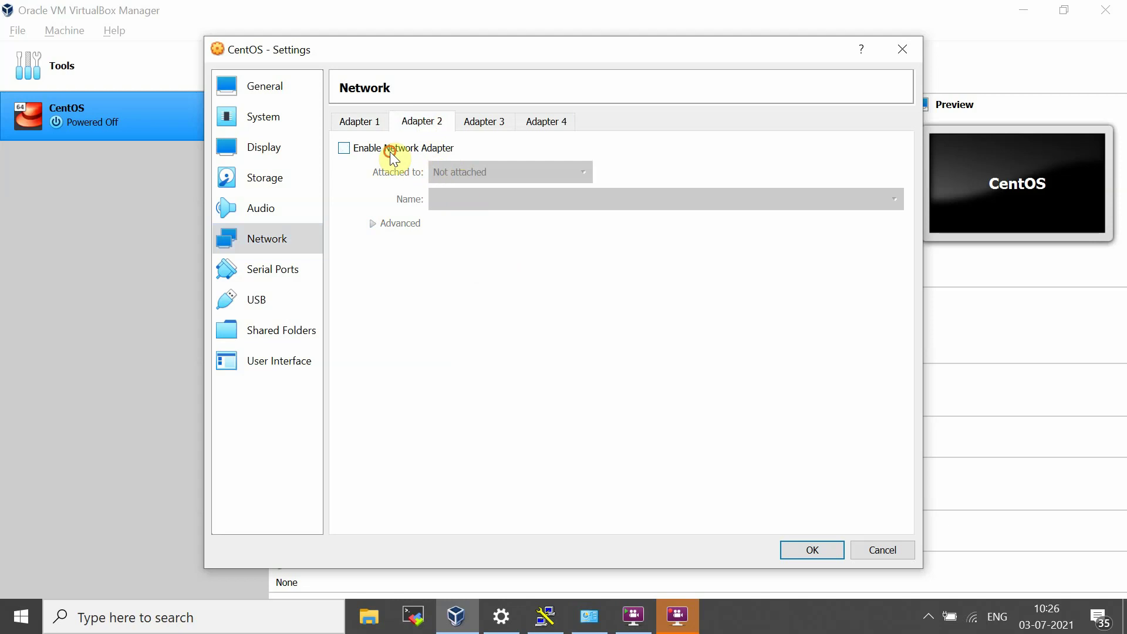
# Step: Enable Adapter 2 as a Host-only Adapter with Promiscuous Mode set to Allow All, and save
pyautogui.click(390, 147)
pyautogui.click(468, 171)
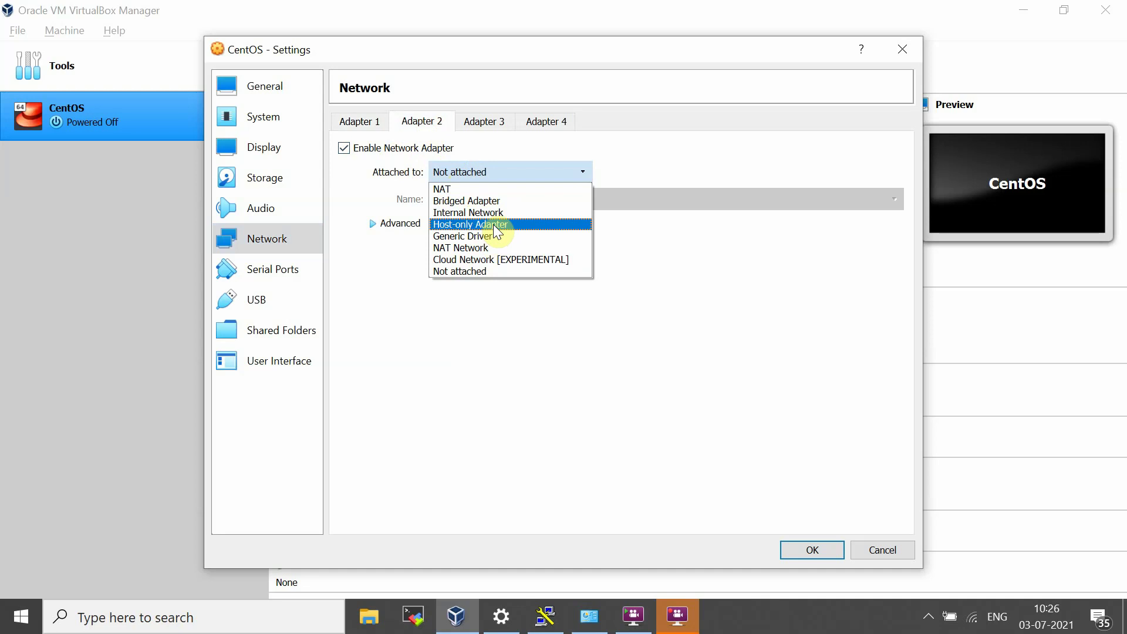
pyautogui.click(493, 224)
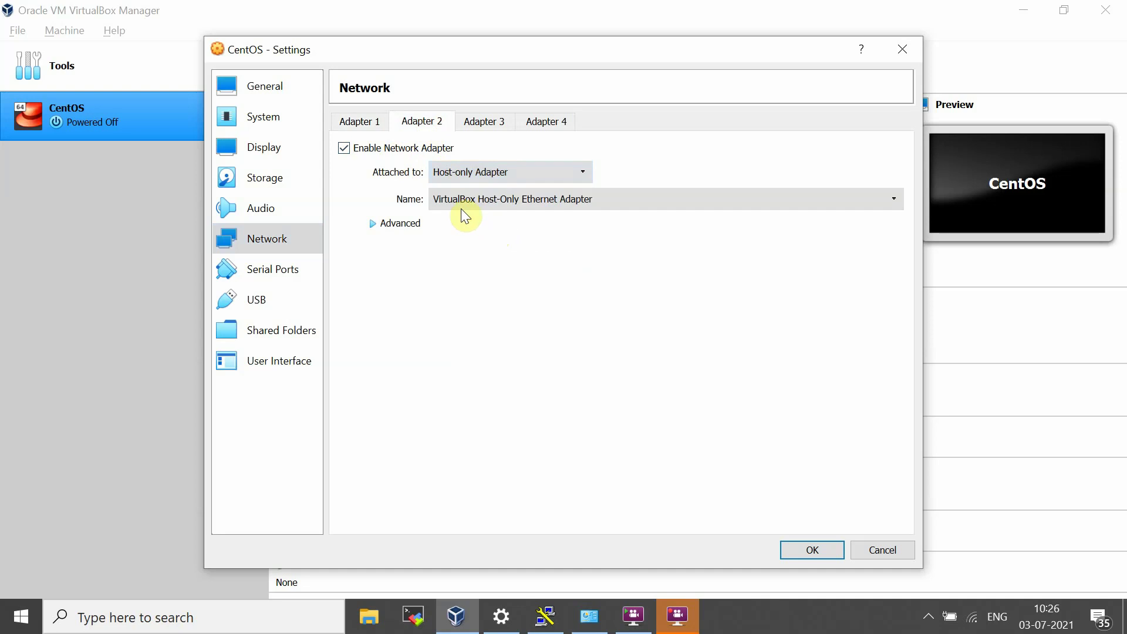
pyautogui.click(378, 231)
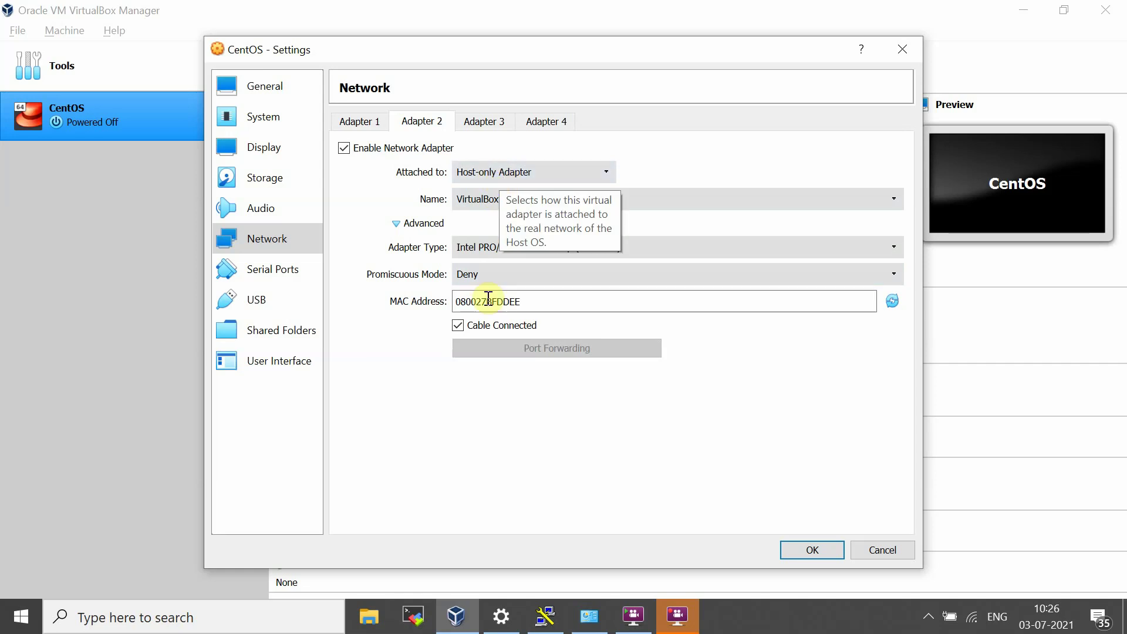
pyautogui.click(504, 274)
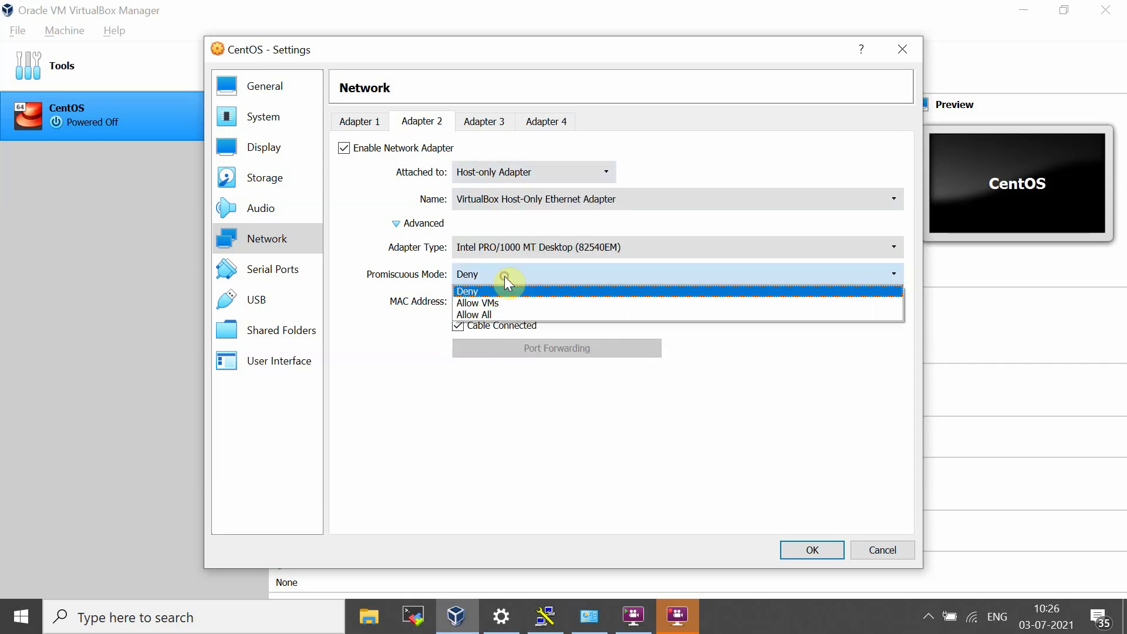
pyautogui.click(498, 314)
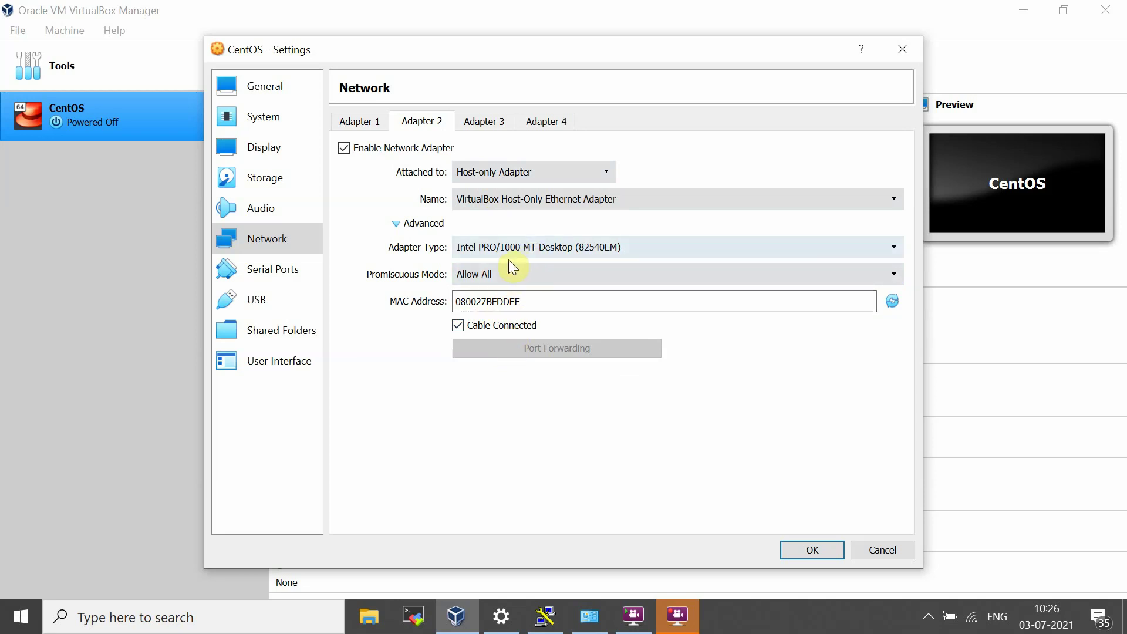
pyautogui.click(813, 551)
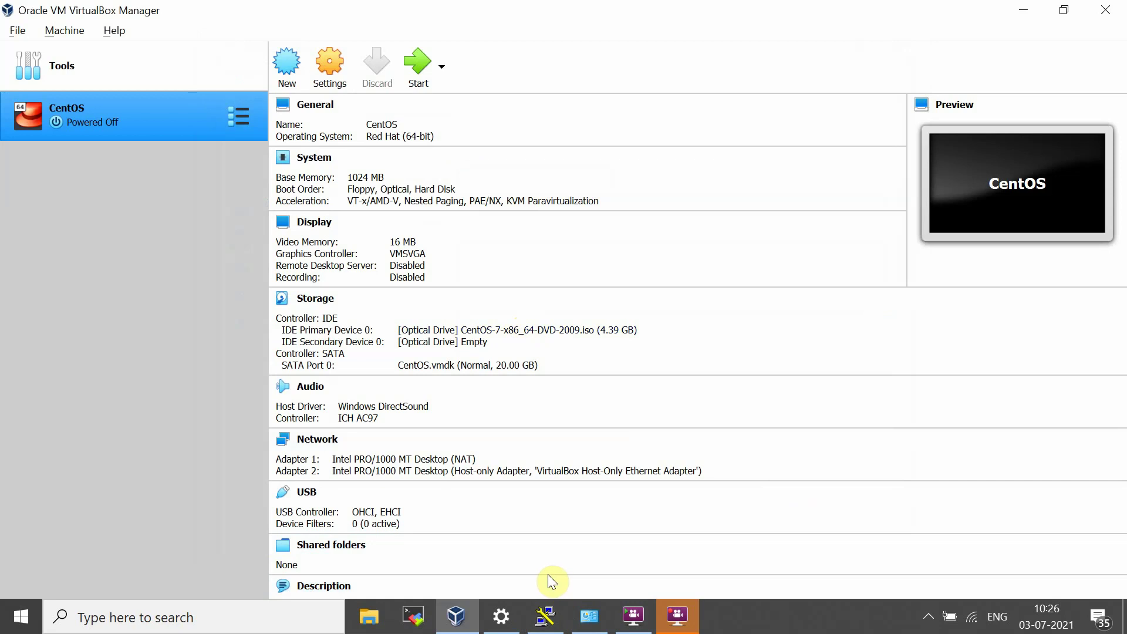
# Step: Open the Properties of the VirtualBox Host-Only Network connection in Network Connections
pyautogui.click(589, 616)
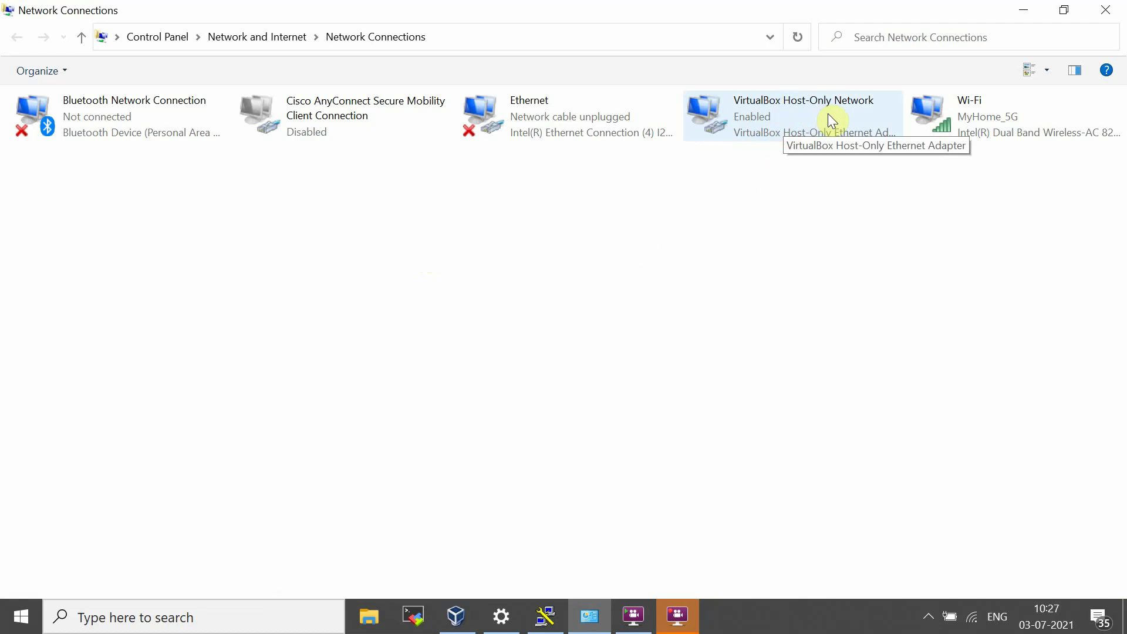
pyautogui.rightClick(754, 121)
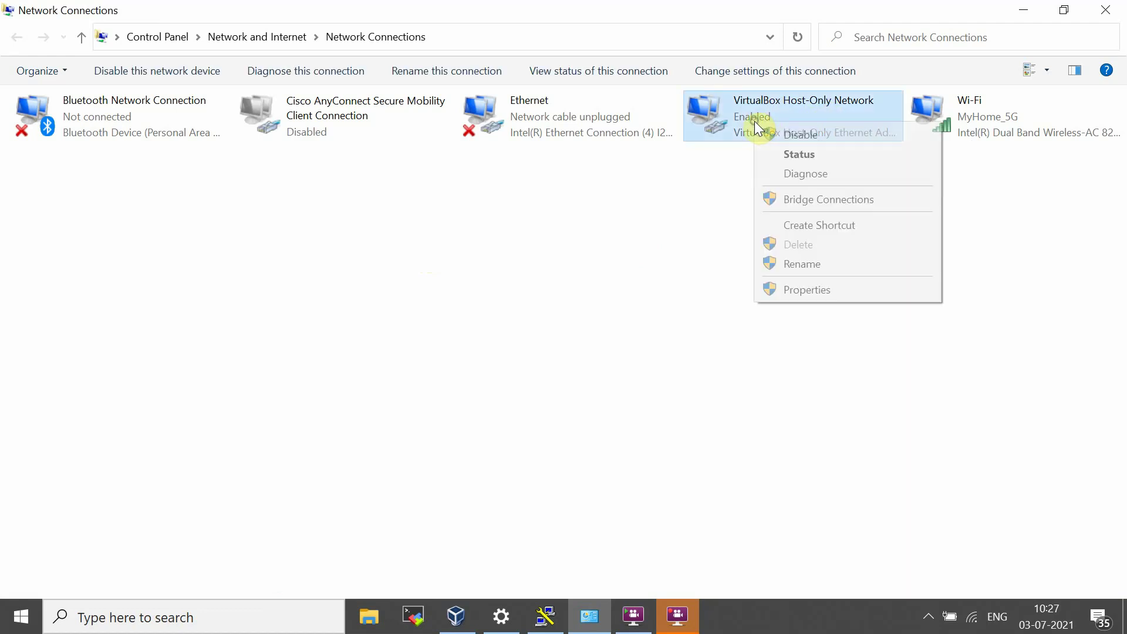
pyautogui.click(805, 290)
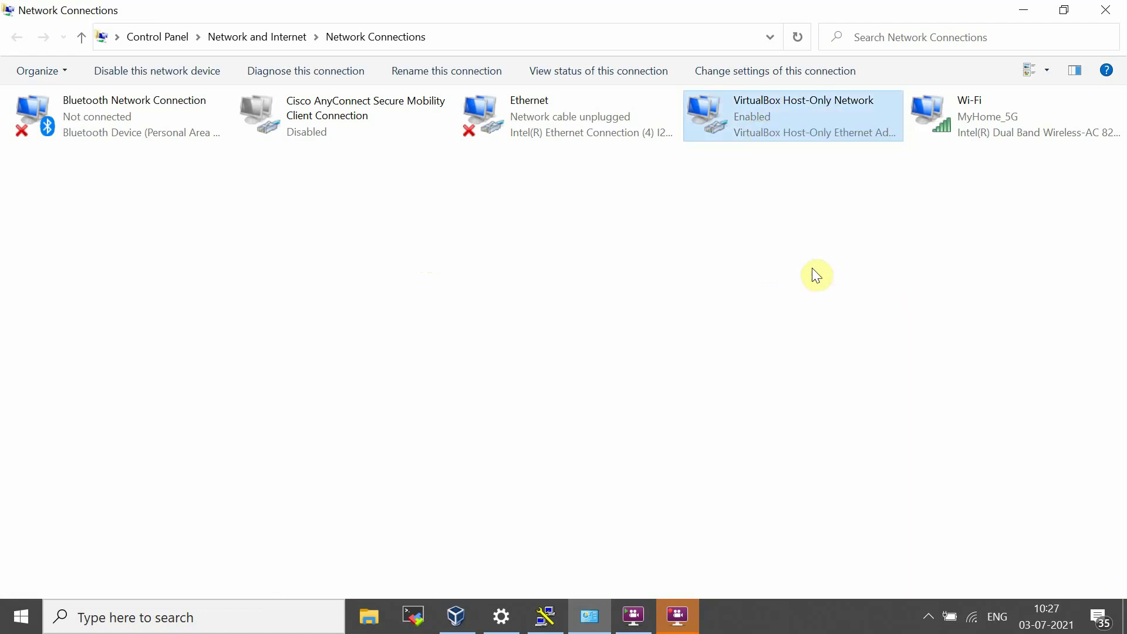
# Step: Set the host-only adapter's IPv4 address to 192.168.1.1 with mask 255.255.0.0, then close the dialogs
pyautogui.scroll(-1, 172, 308)
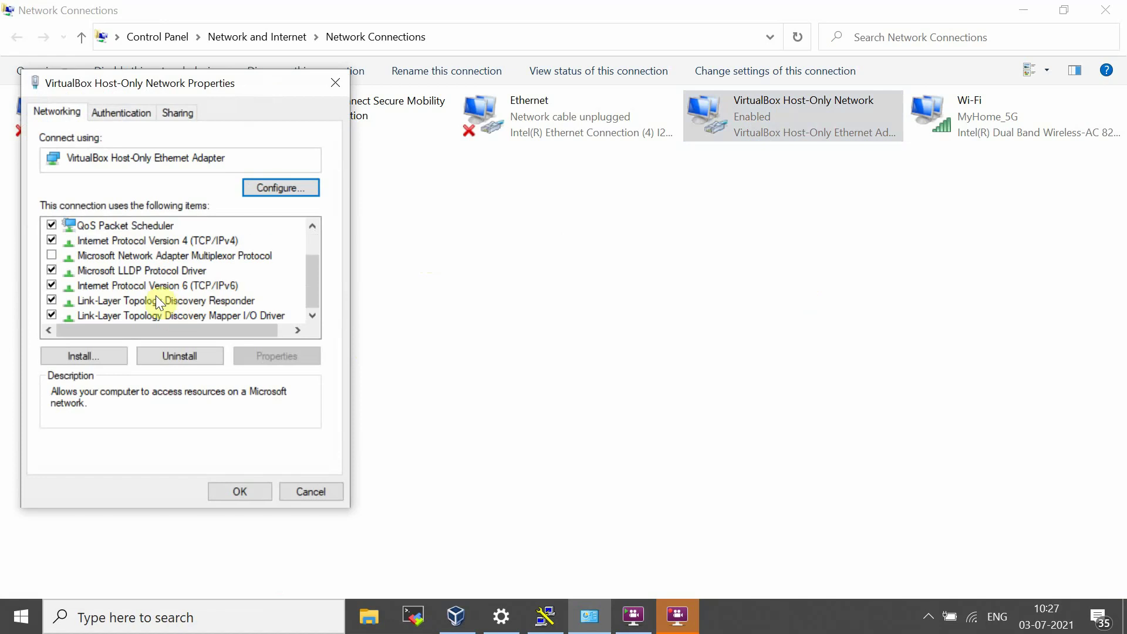
pyautogui.doubleClick(167, 240)
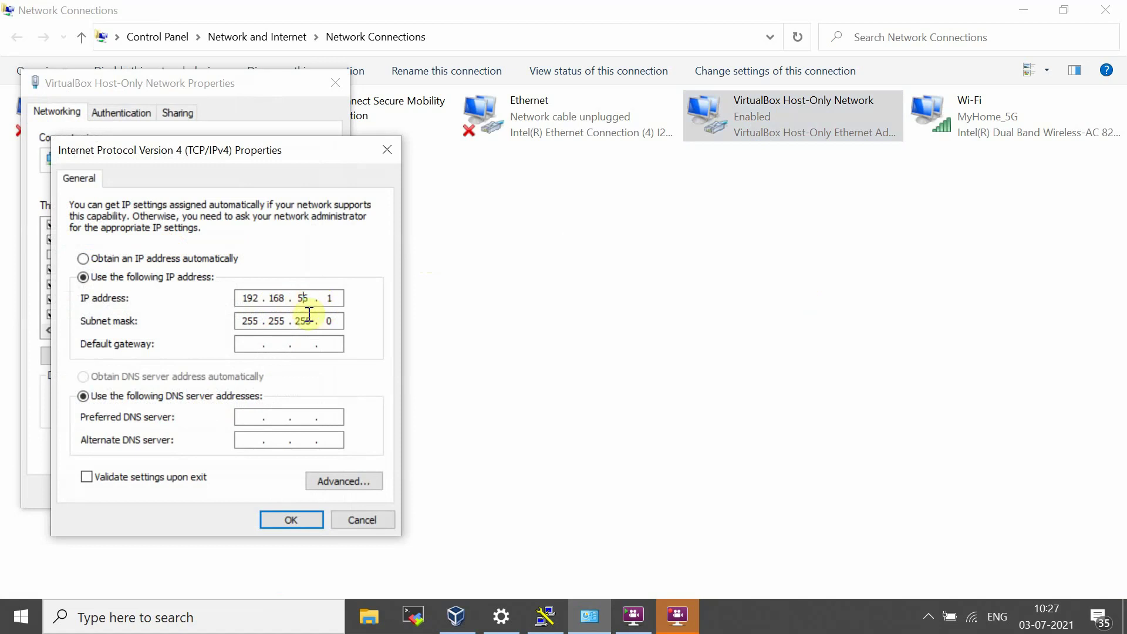
pyautogui.doubleClick(295, 297)
pyautogui.write('1')
pyautogui.press('Right')
pyautogui.click(313, 323)
pyautogui.press('BackSpace')
pyautogui.press('BackSpace')
pyautogui.press('BackSpace')
pyautogui.write('0')
pyautogui.press('Tab')
pyautogui.click(280, 514)
pyautogui.click(238, 489)
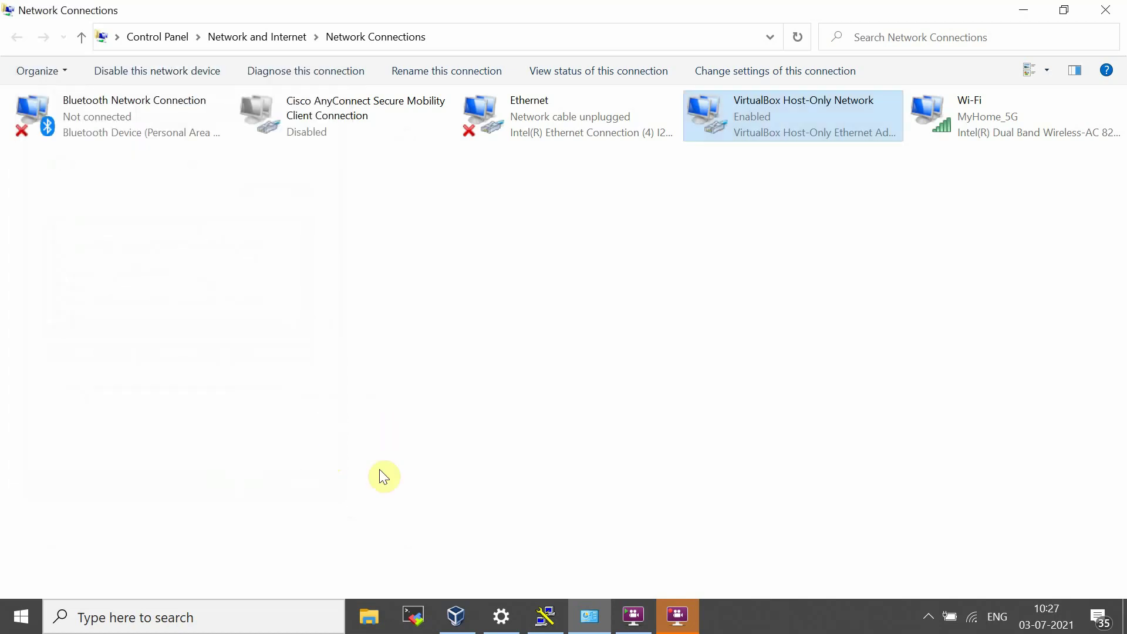
# Step: Start the CentOS VM, maximize its window and dismiss the keyboard auto-capture notice
pyautogui.click(456, 615)
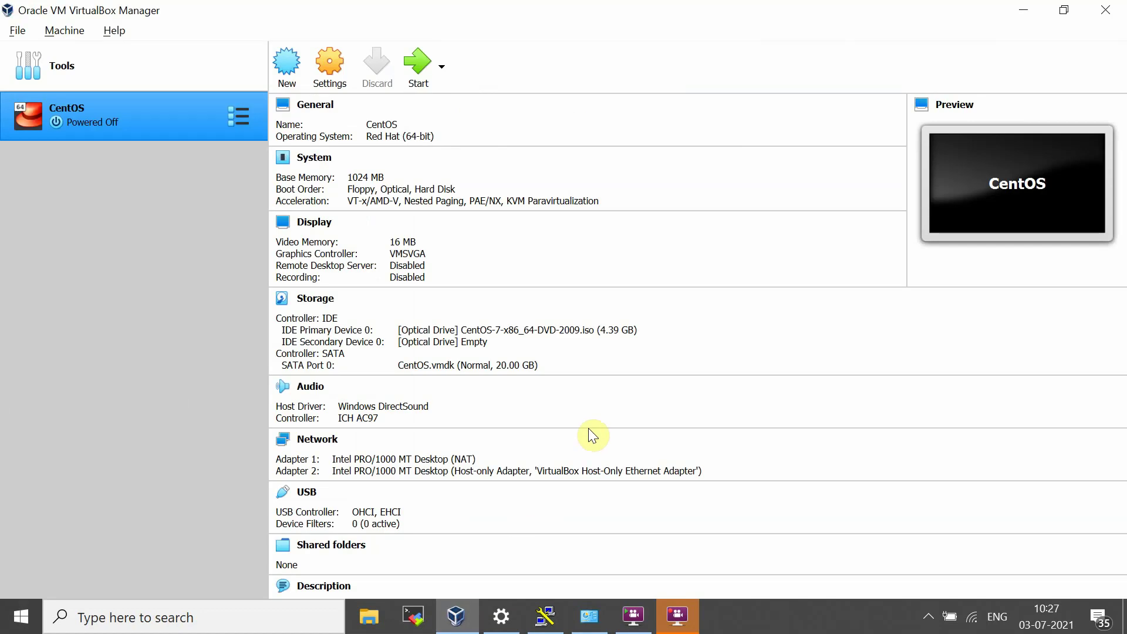
pyautogui.click(416, 73)
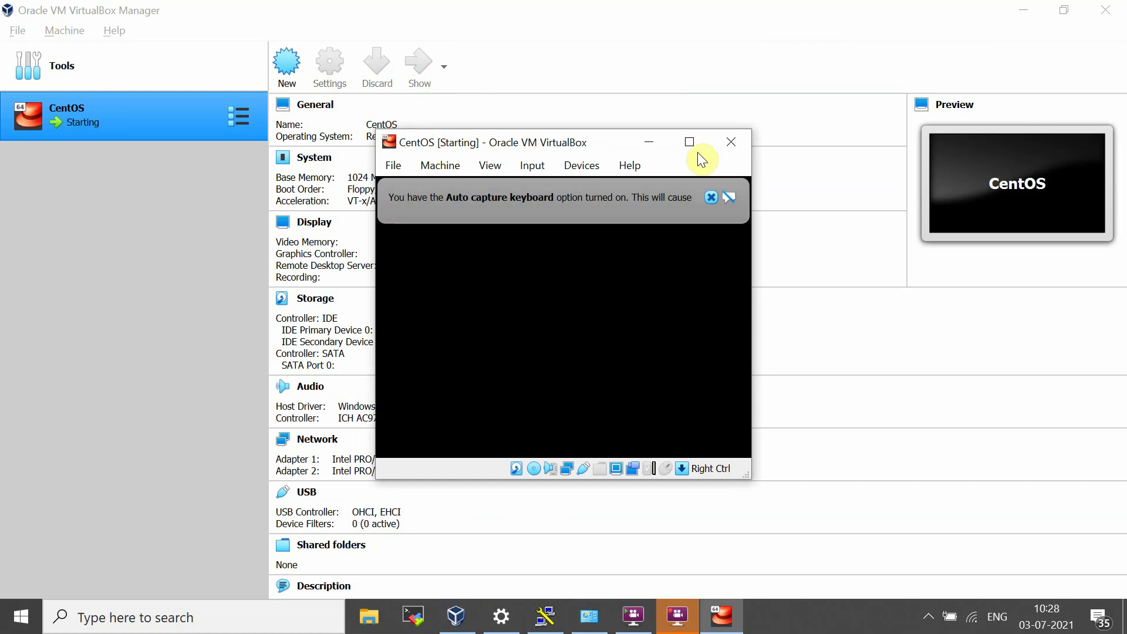
pyautogui.click(691, 139)
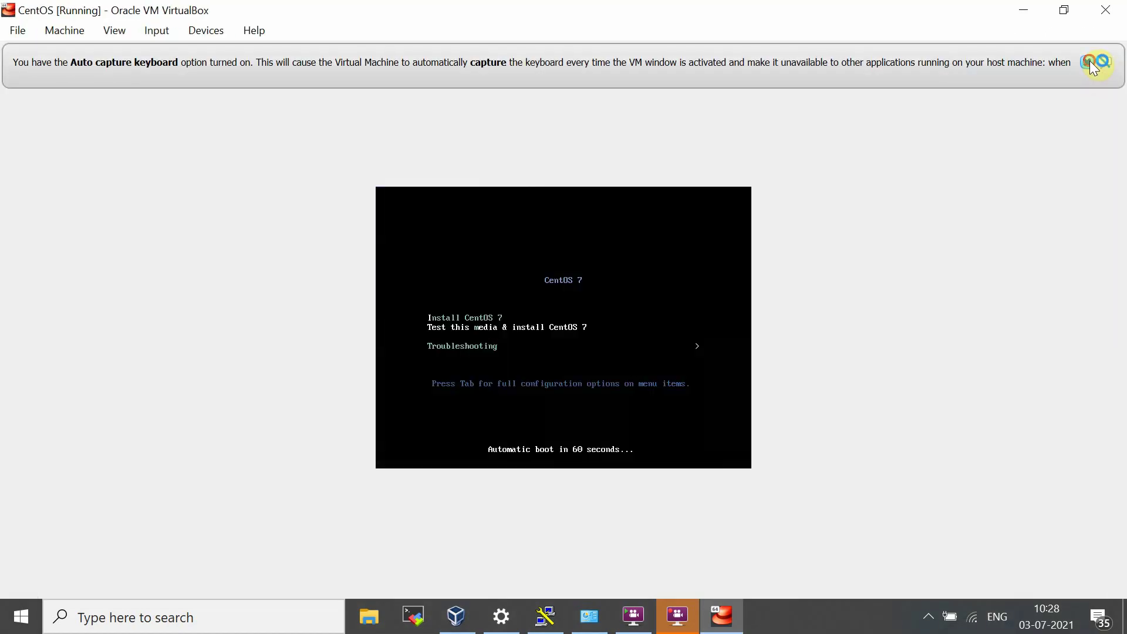
pyautogui.click(1087, 61)
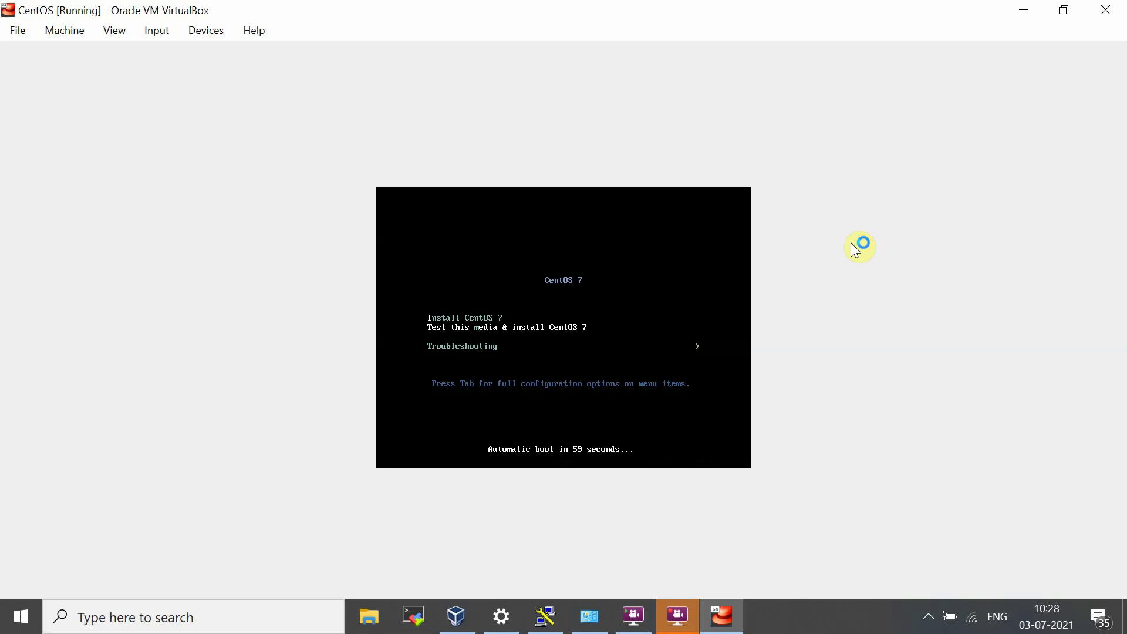
# Step: Boot the Install CentOS 7 entry from the boot menu and dismiss the mouse integration notice
pyautogui.press('Down')
pyautogui.press('Up')
pyautogui.press('Up')
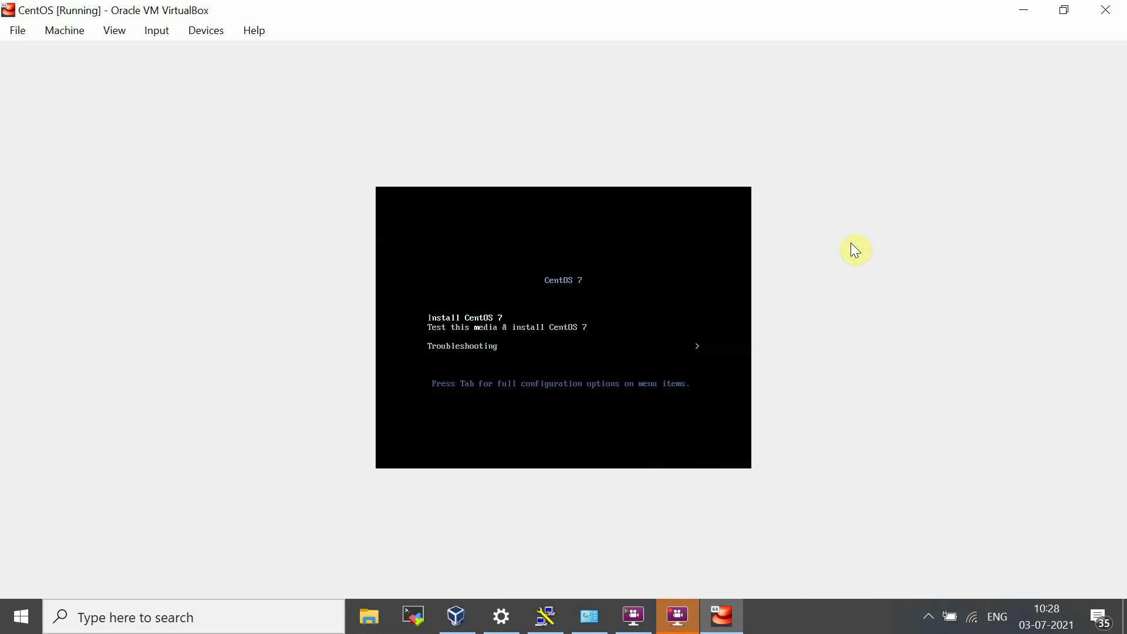
pyautogui.press('Down')
pyautogui.press('Up')
pyautogui.press('Return')
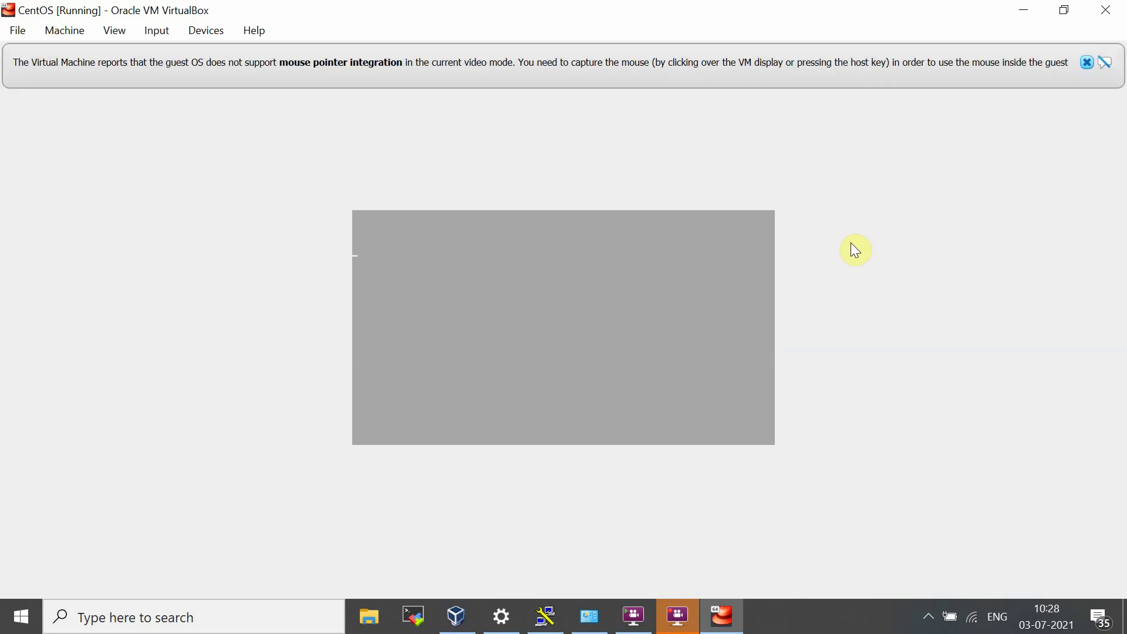
pyautogui.click(1087, 62)
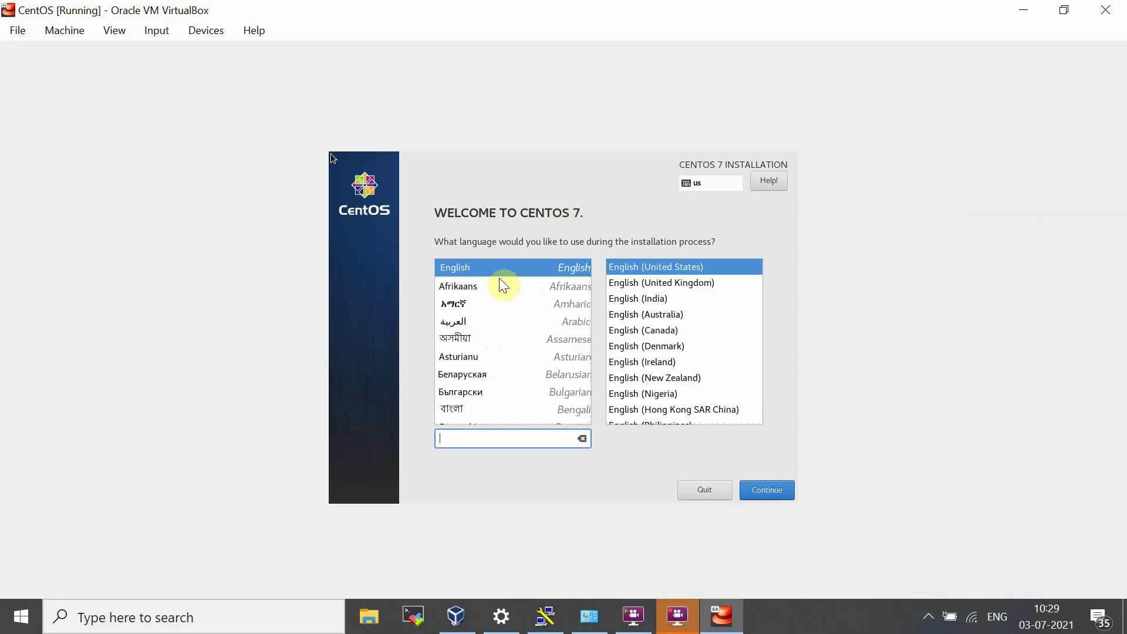
# Step: Capture the mouse in the guest, ticking 'Do not show this message again' on the notice
pyautogui.click(648, 302)
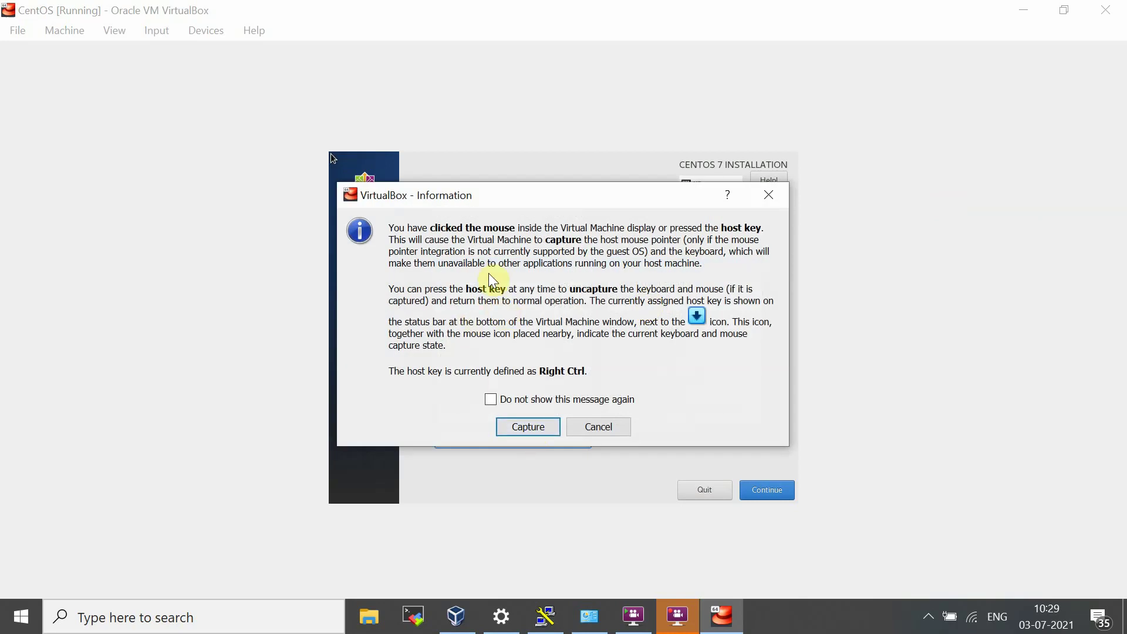
pyautogui.click(528, 428)
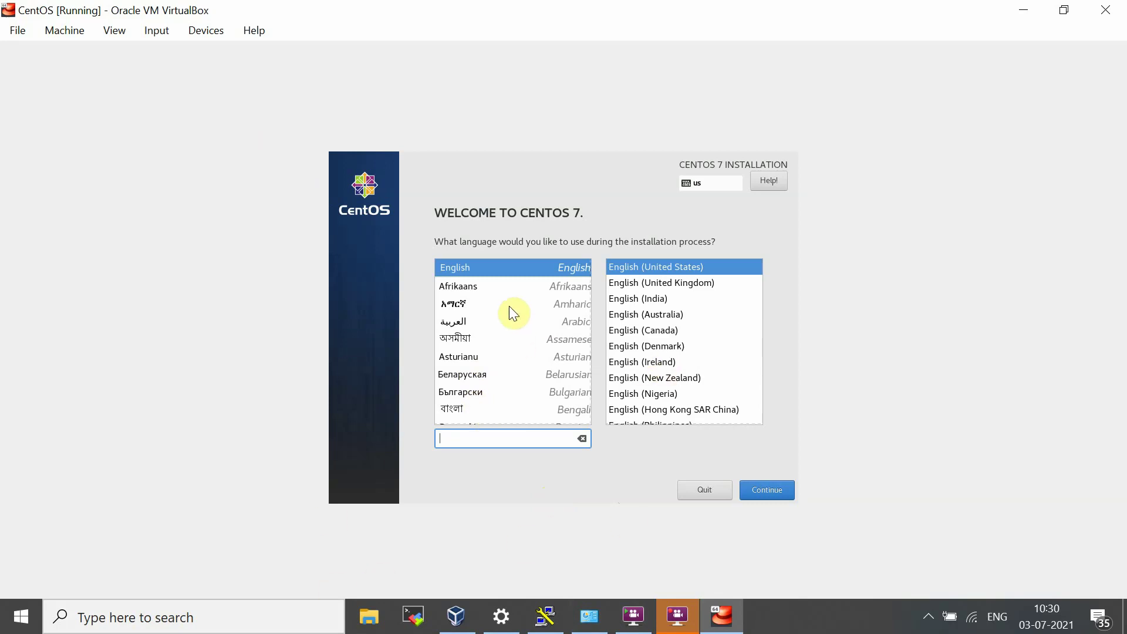
pyautogui.click(542, 300)
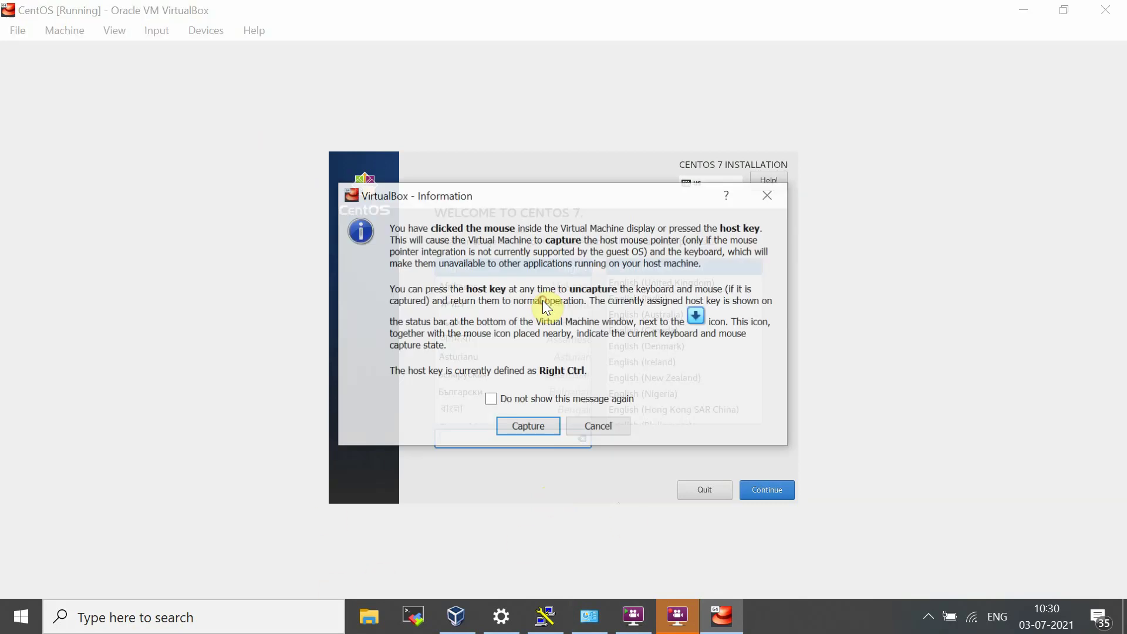
pyautogui.click(527, 400)
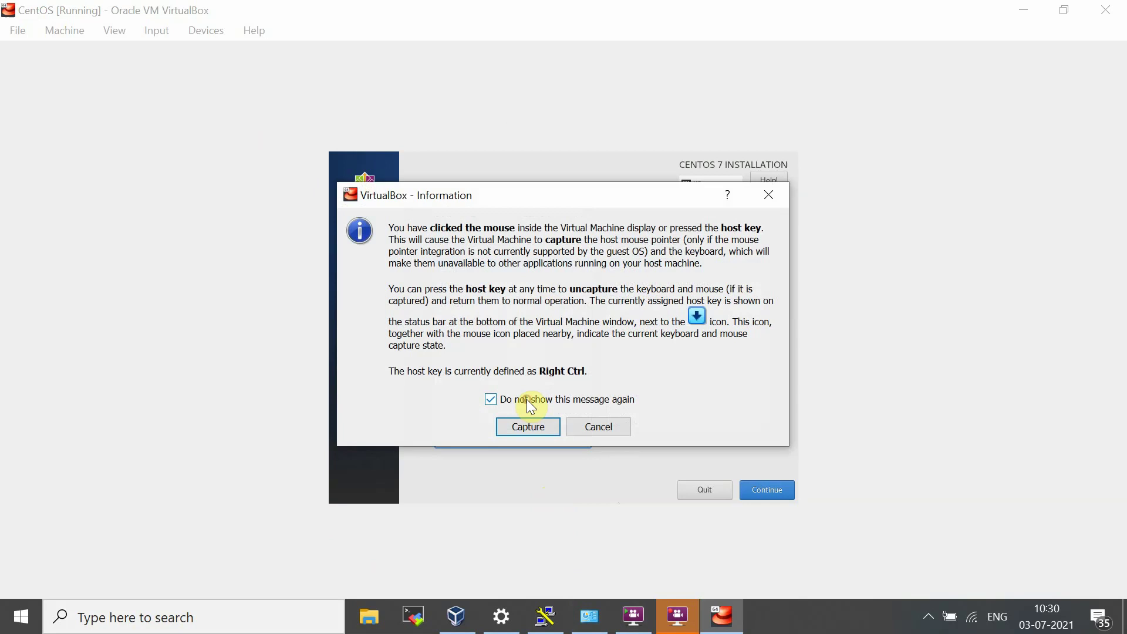
pyautogui.click(526, 431)
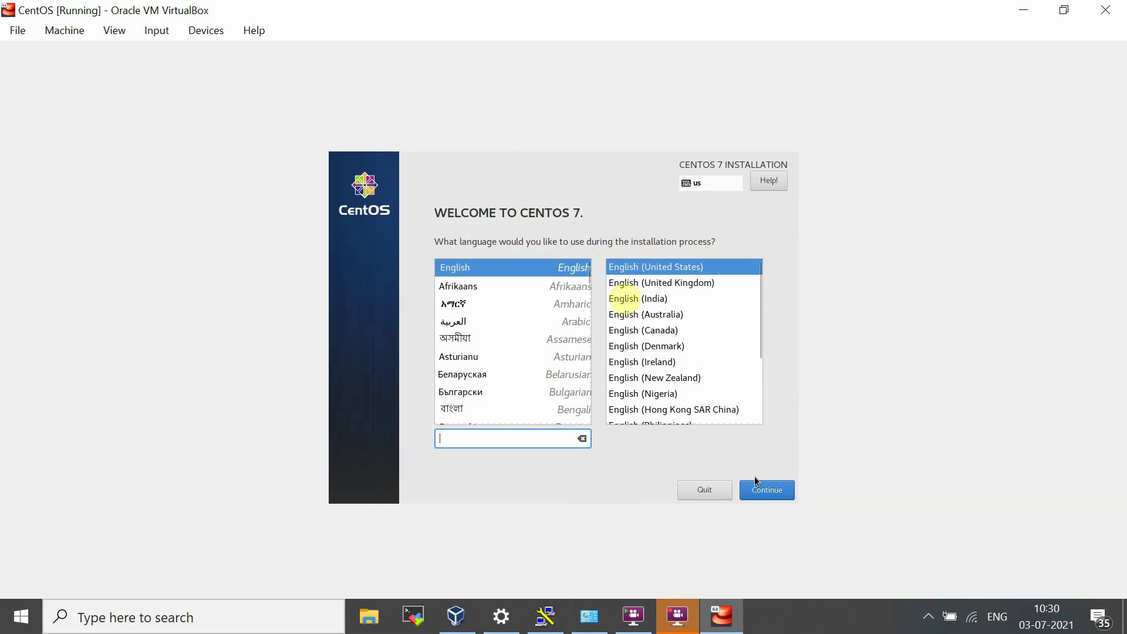
# Step: Continue with English (United States) and set the timezone to Asia/Kolkata by picking India
pyautogui.click(760, 491)
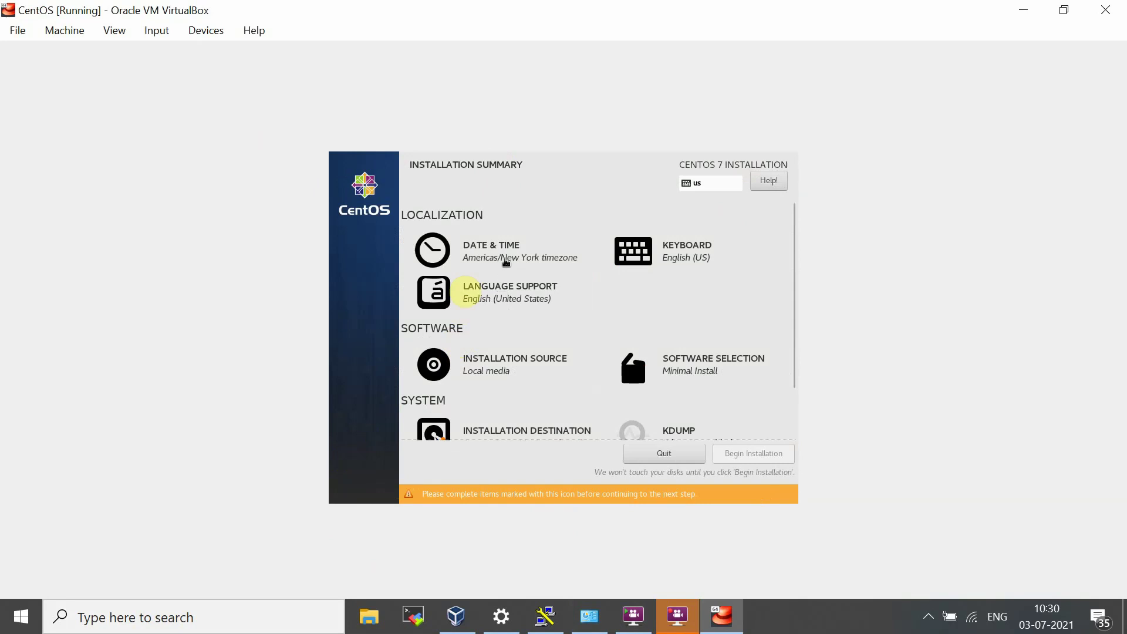
pyautogui.click(504, 260)
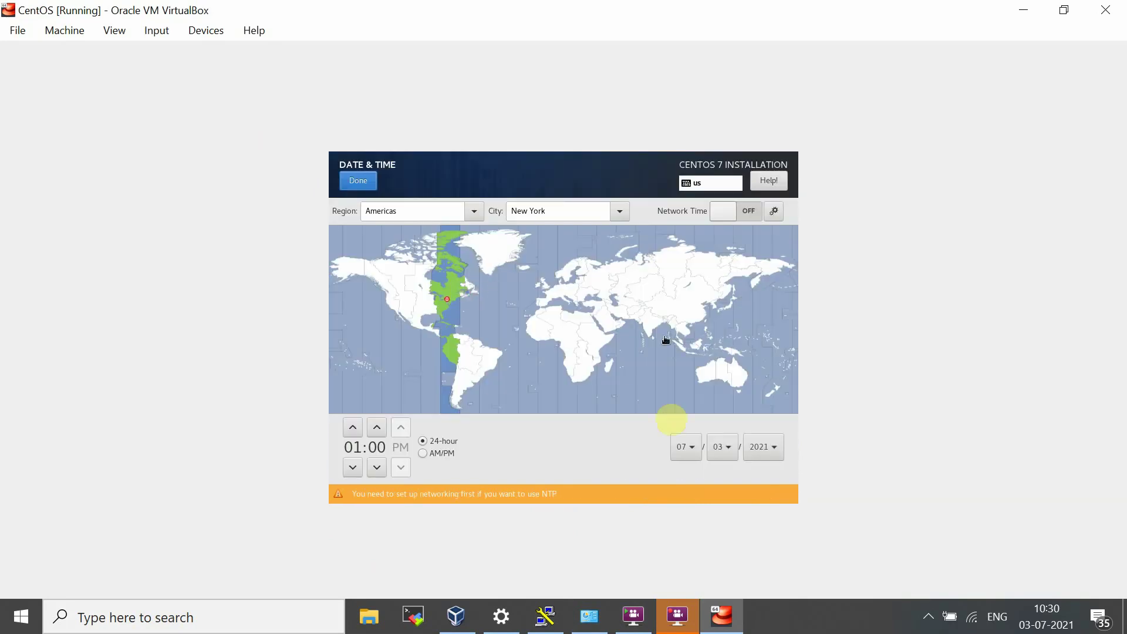
pyautogui.click(649, 323)
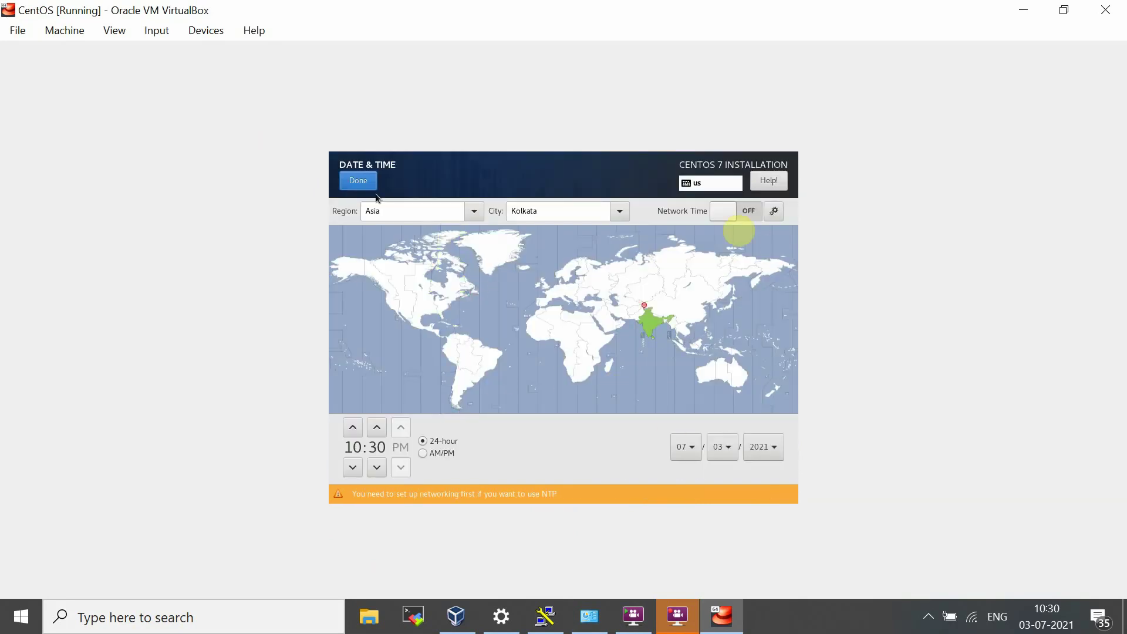
pyautogui.click(358, 181)
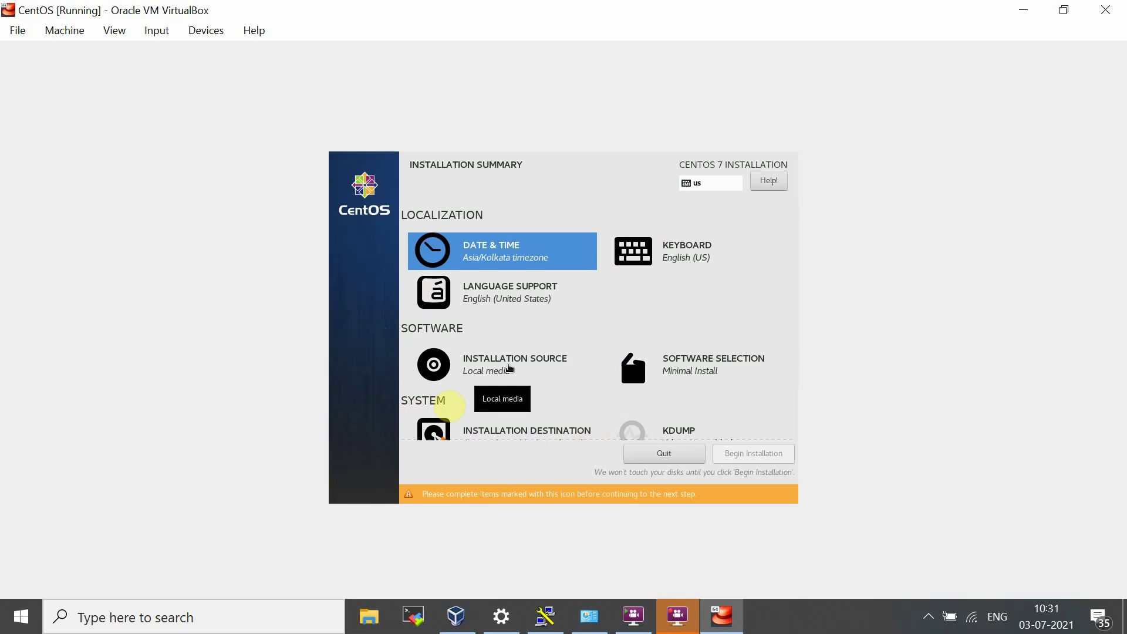
# Step: Open Software Selection to choose the Minimal Install base environment with no add-ons
pyautogui.click(713, 373)
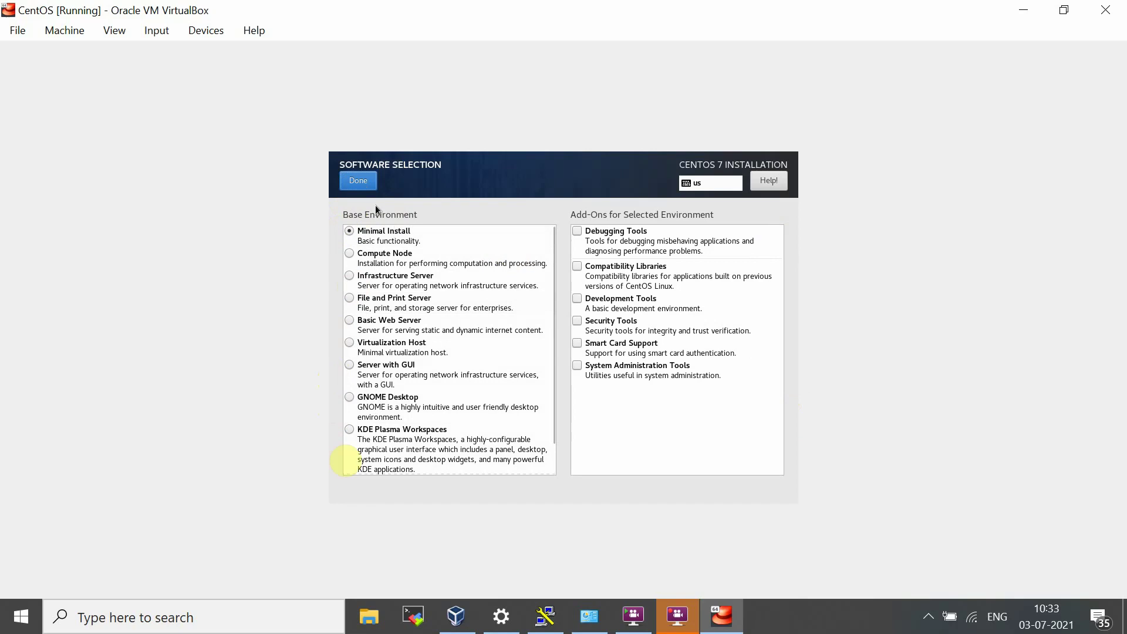
# Step: Confirm Minimal Install, then accept the 20 GiB disk with automatic partitioning
pyautogui.click(361, 181)
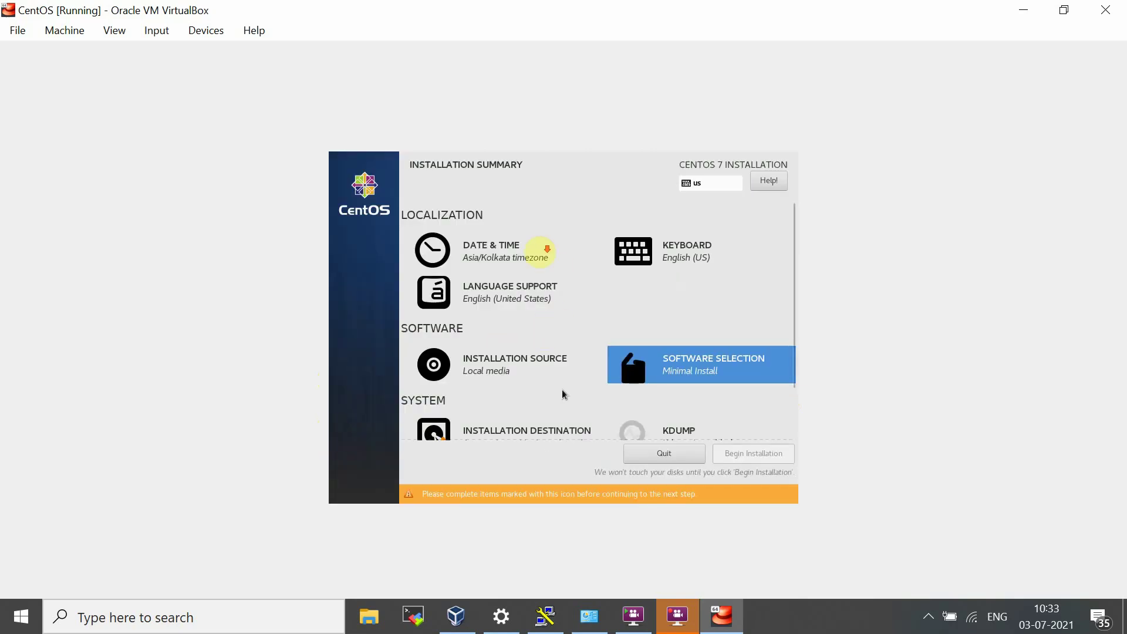
pyautogui.scroll(-2, 555, 387)
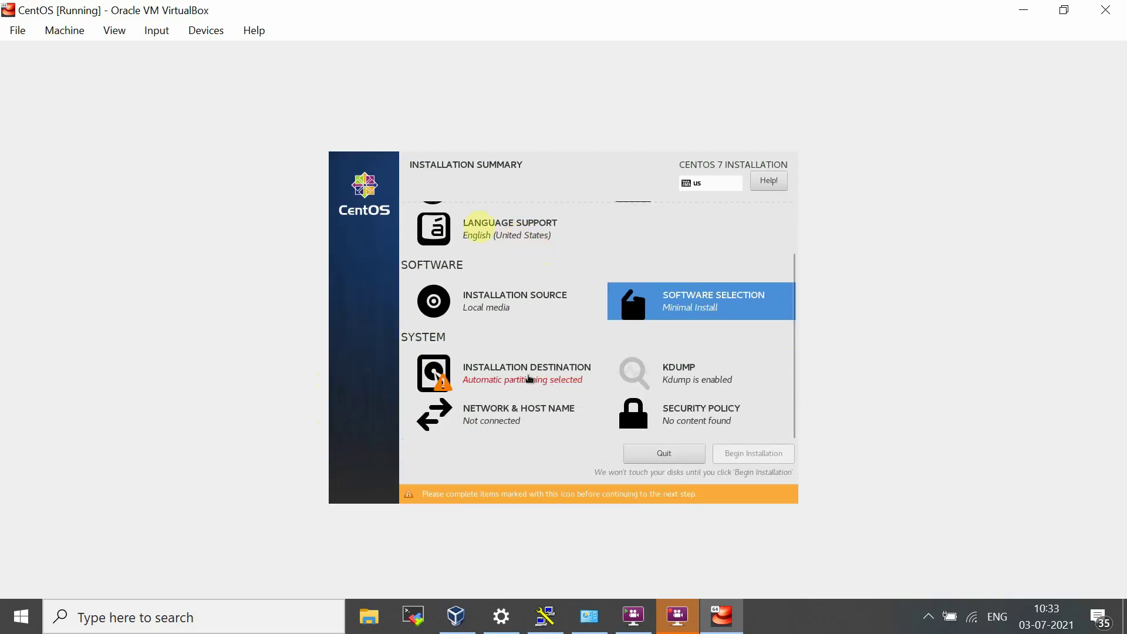
pyautogui.click(548, 383)
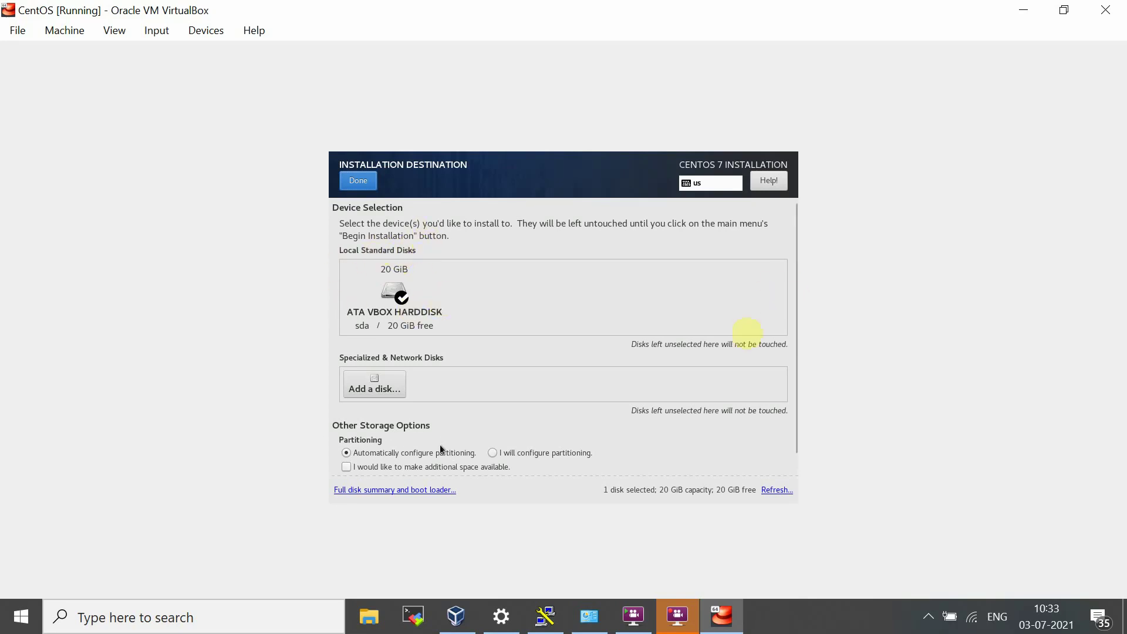
pyautogui.click(355, 179)
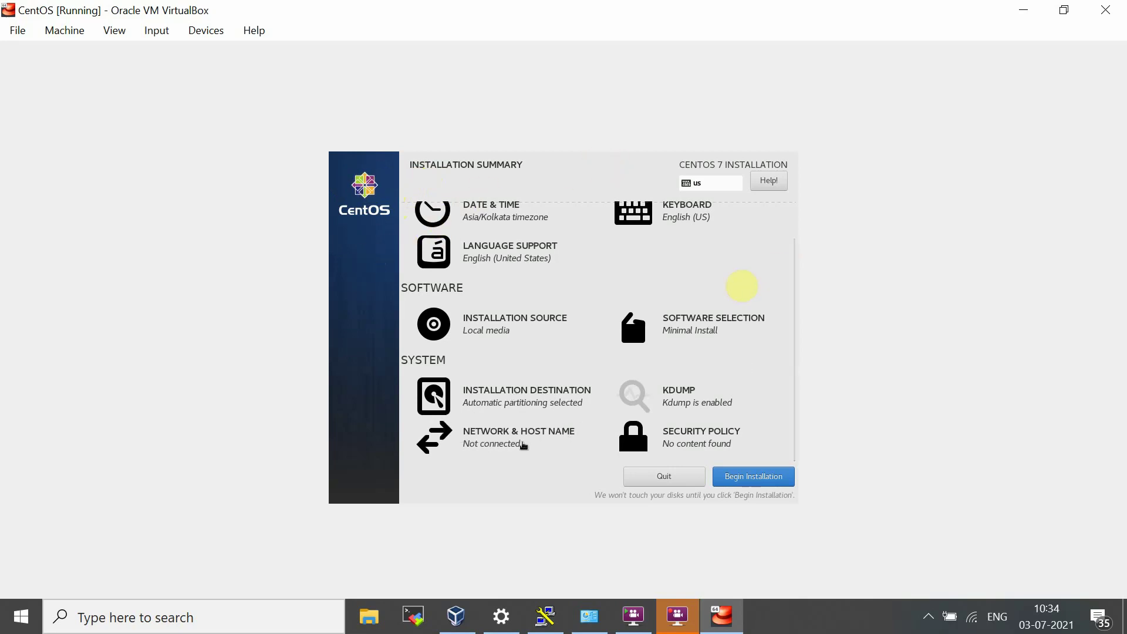
# Step: Switch the Ethernet (enp0s3) connection on under Network & Host Name, getting IP 10.0.2.15
pyautogui.click(523, 444)
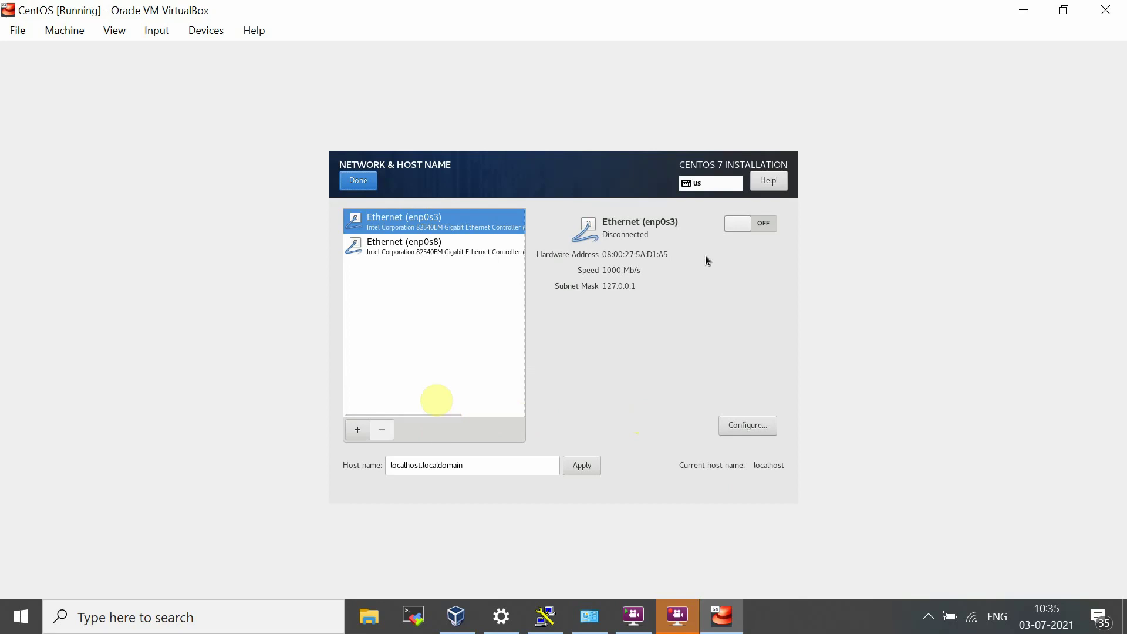
pyautogui.click(748, 224)
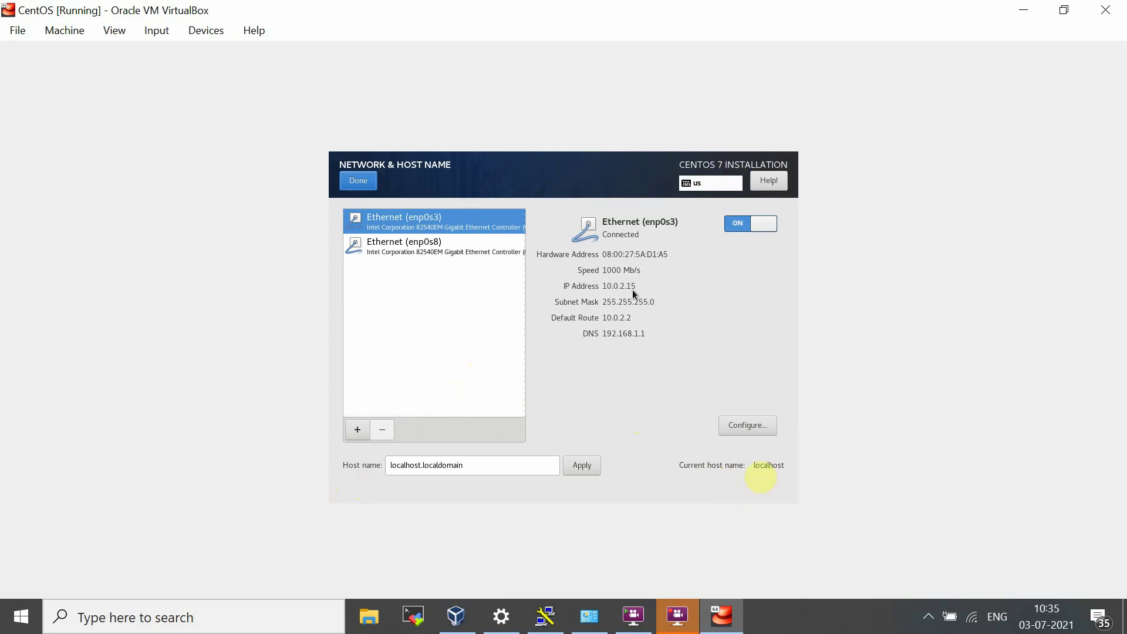
# Step: Select Ethernet (enp0s8) and switch it on, getting IP 192.168.56.101
pyautogui.click(405, 244)
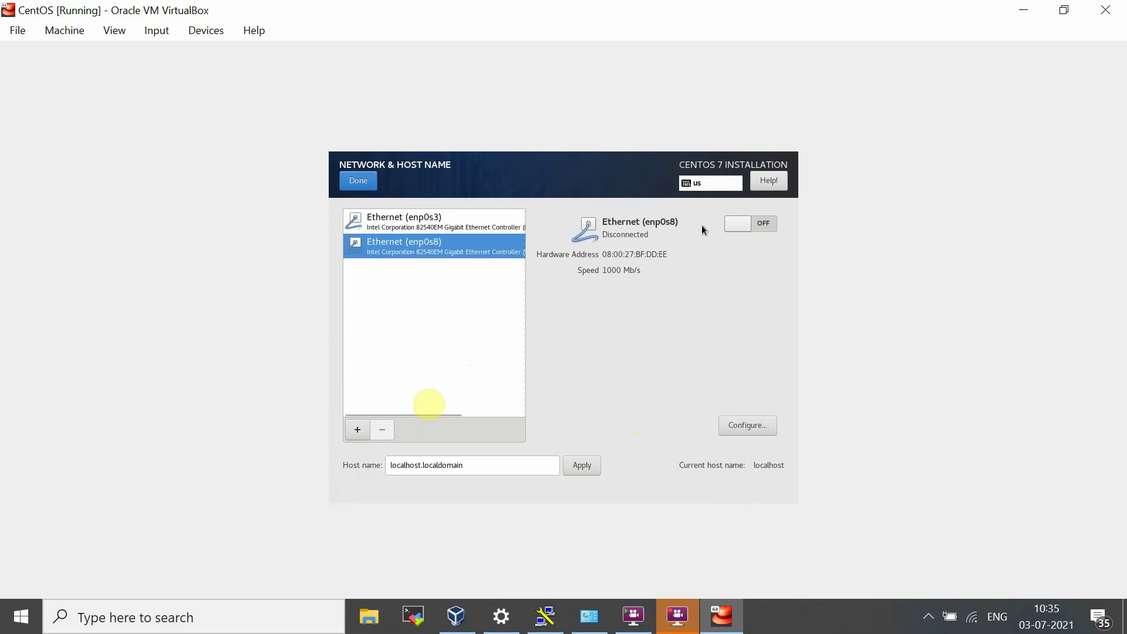
pyautogui.click(754, 227)
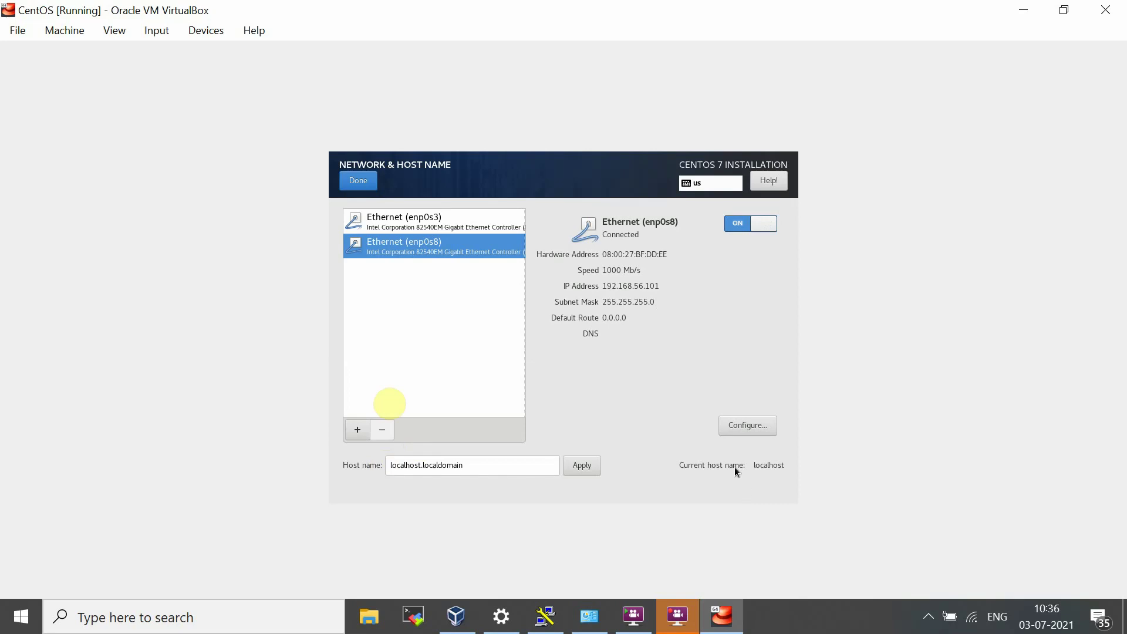
# Step: Switch enp0s8's IPv4 addressing method to Manual
pyautogui.click(741, 428)
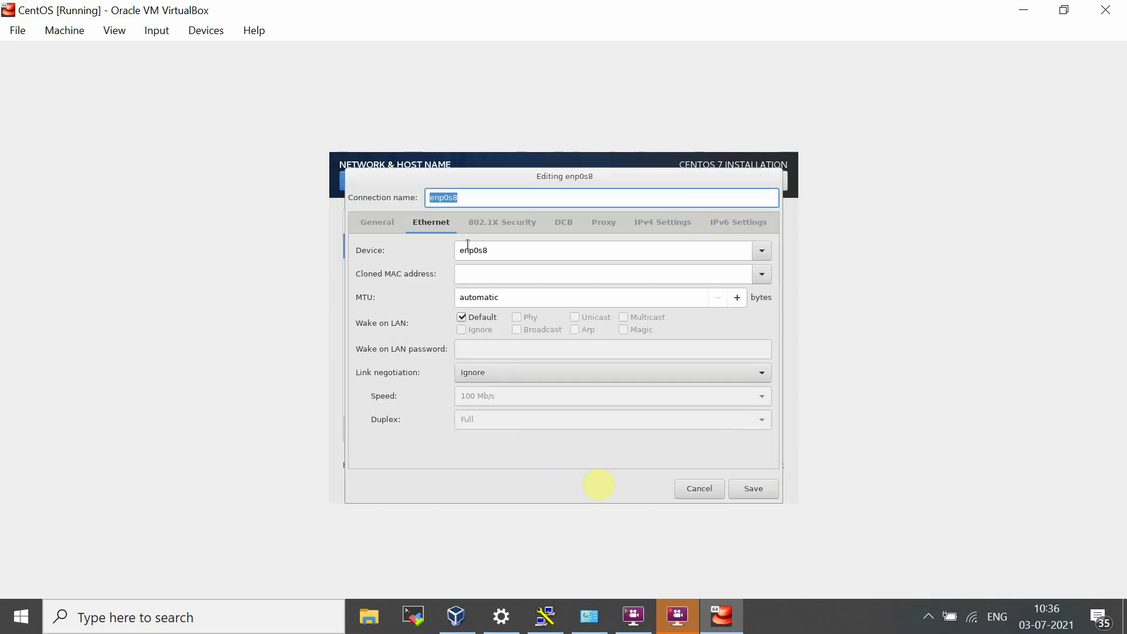
pyautogui.click(663, 222)
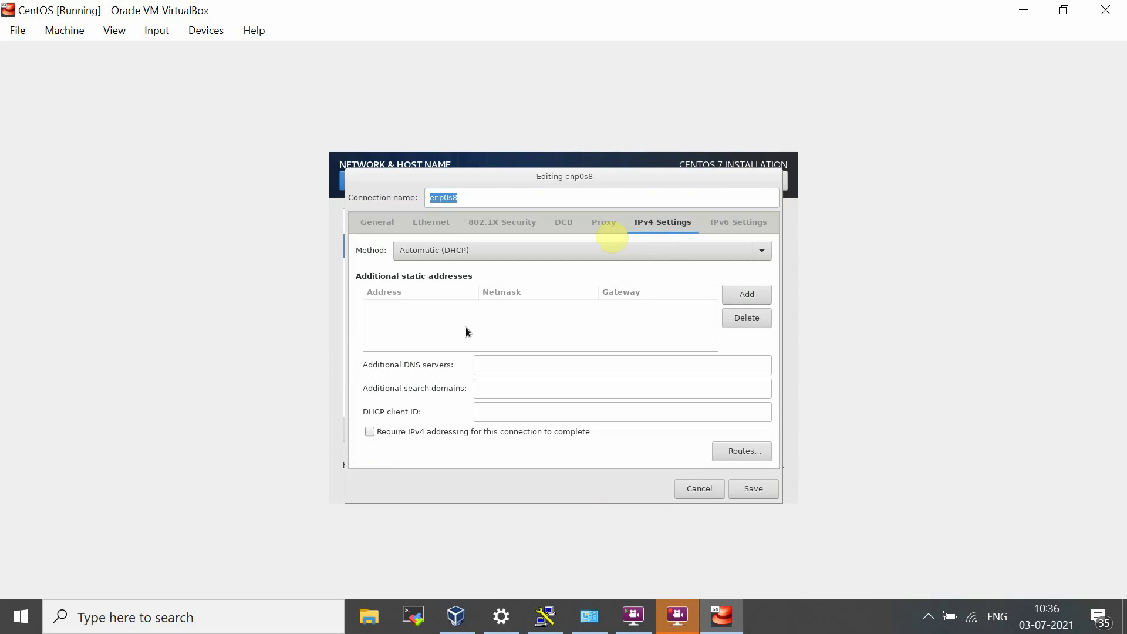
pyautogui.click(474, 257)
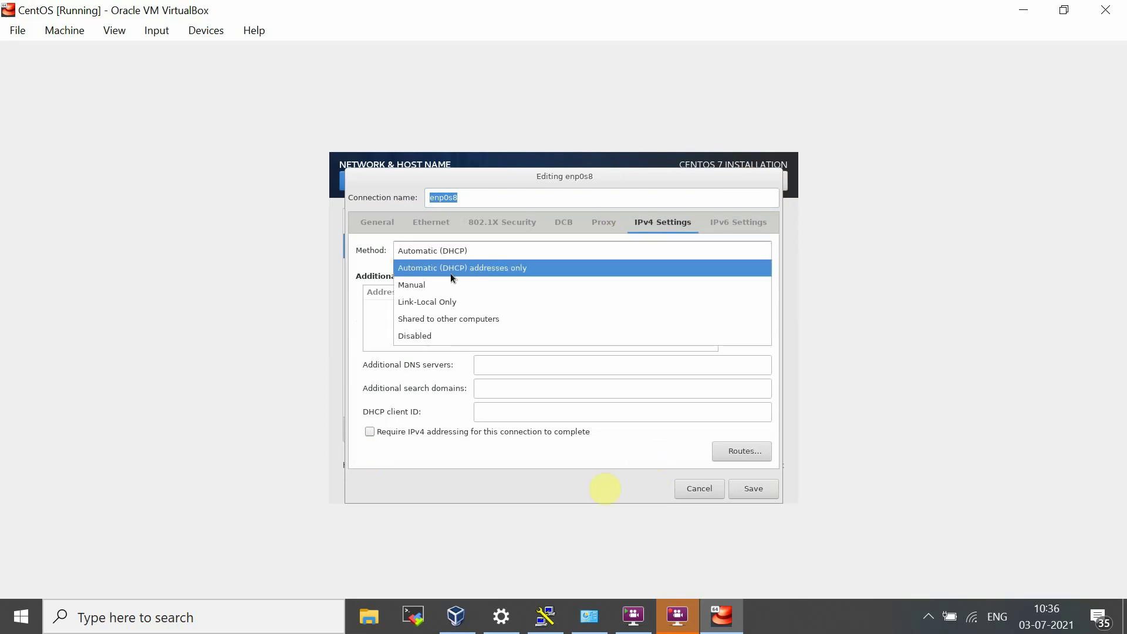
pyautogui.click(441, 285)
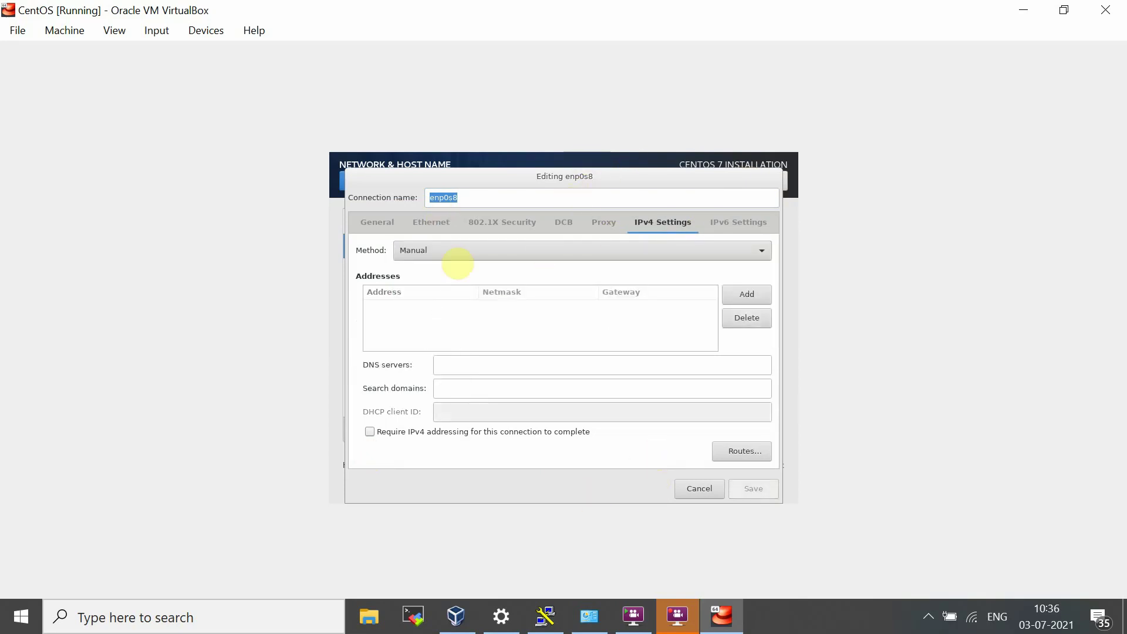
# Step: Add static address 192.168.1.2 with netmask 255.255.0.0 and gateway 192.168.1.1
pyautogui.click(735, 294)
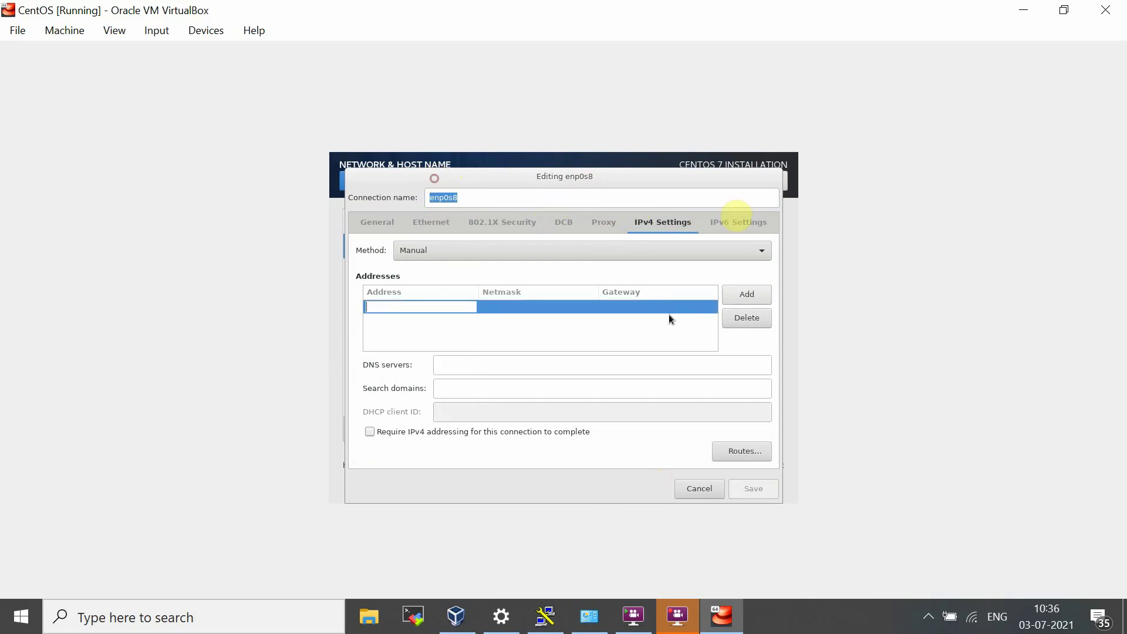
pyautogui.press('Tab')
pyautogui.click(421, 305)
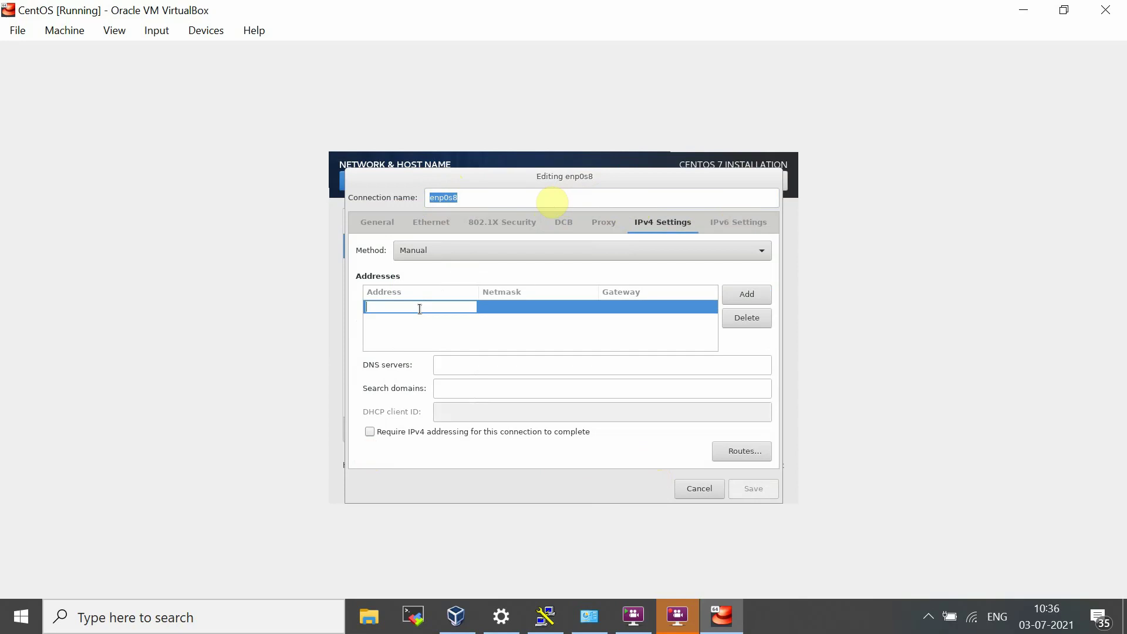
pyautogui.write('192.168.1.')
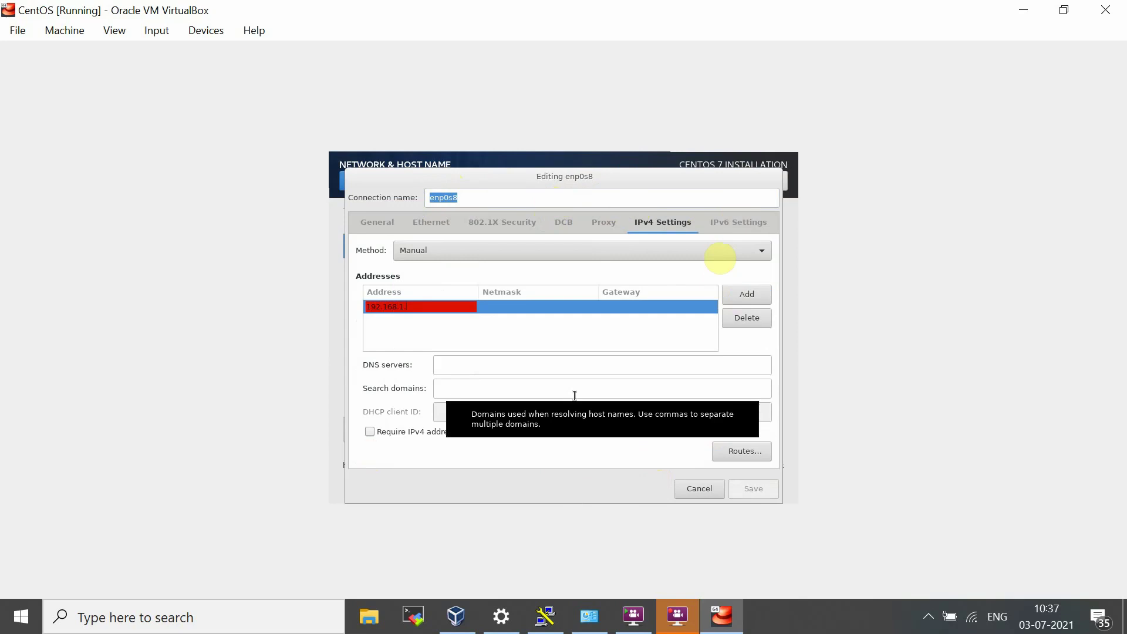
pyautogui.write('2')
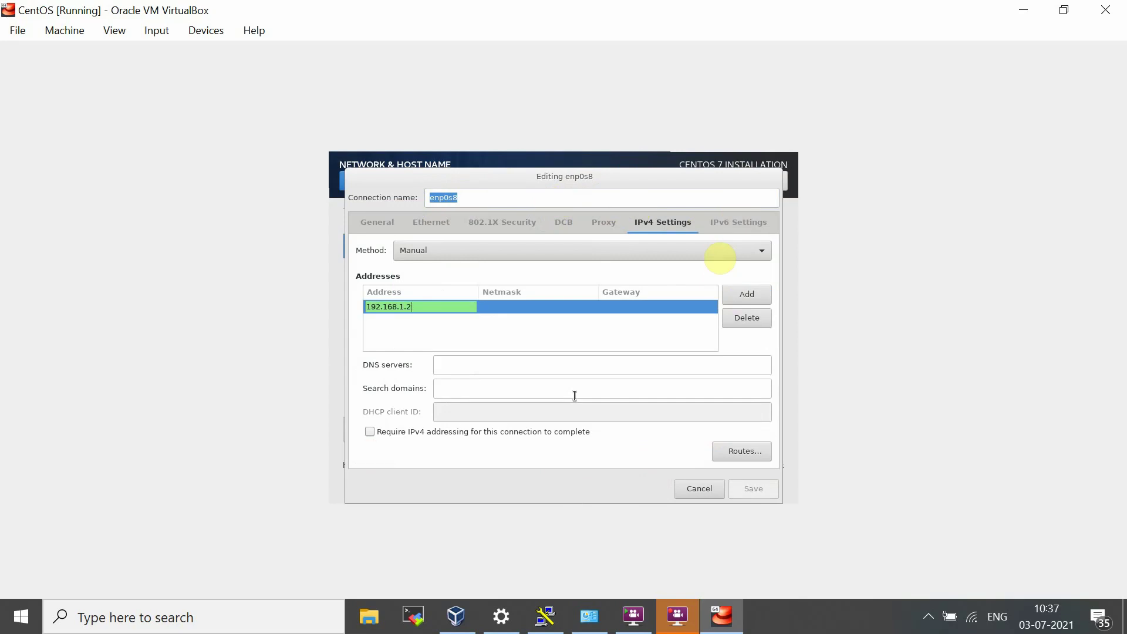
pyautogui.click(535, 307)
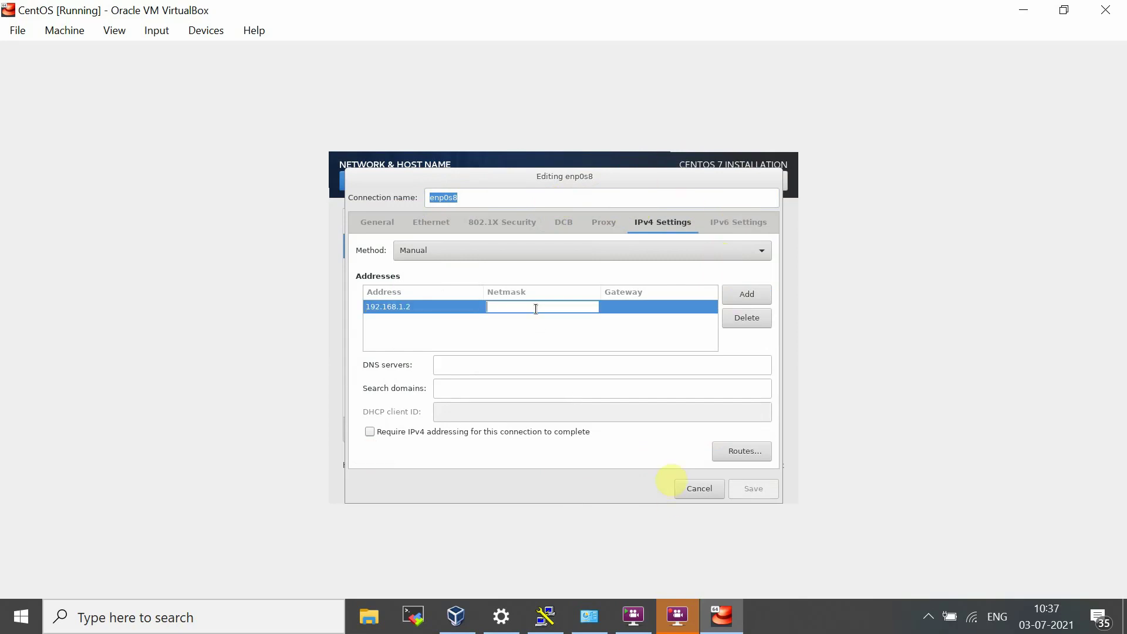
pyautogui.write('2')
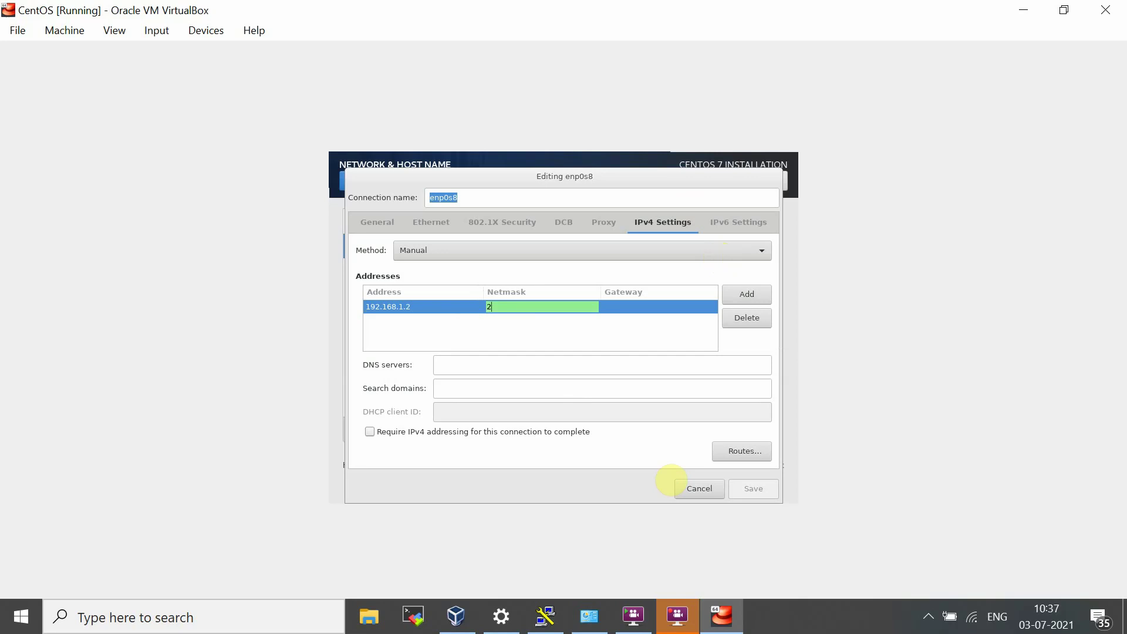
pyautogui.write('55.255.')
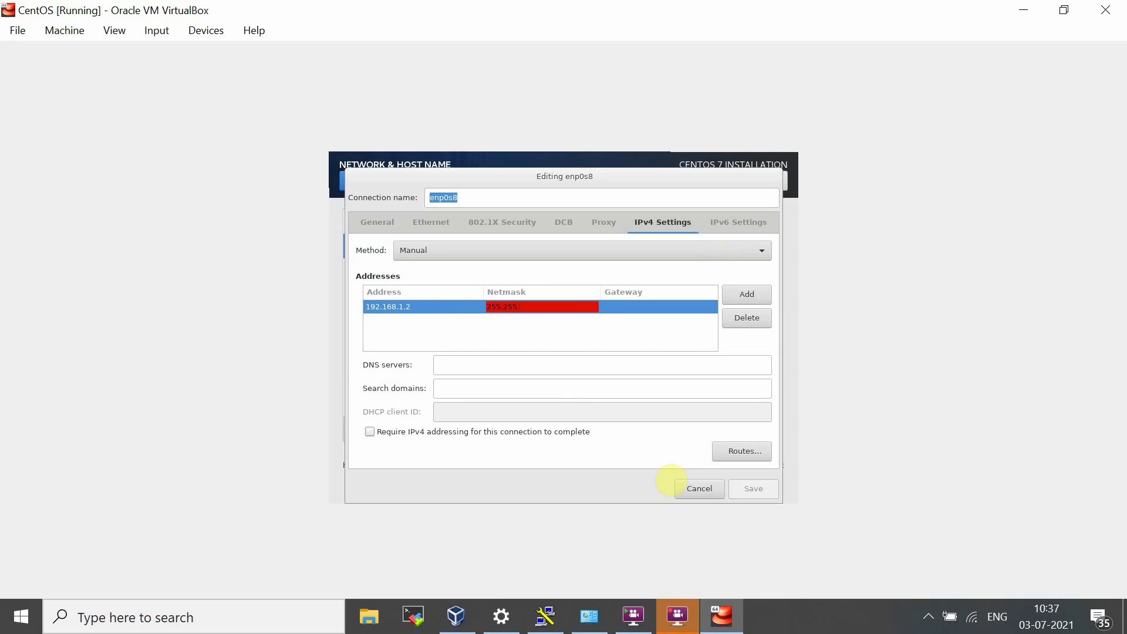
pyautogui.write('0.0')
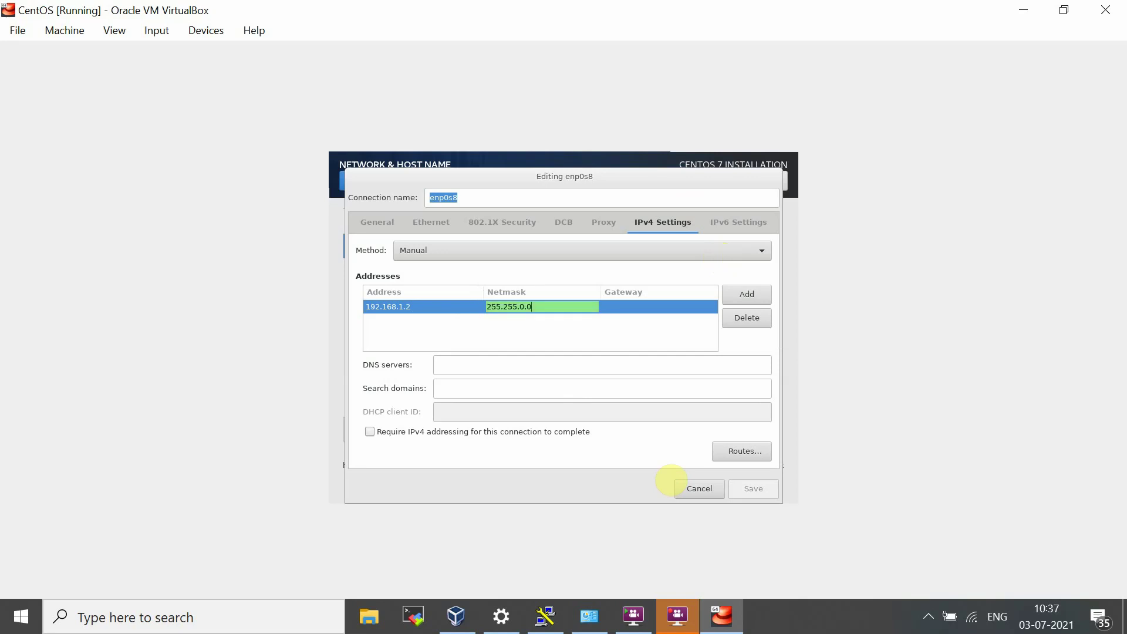
pyautogui.press('Tab')
pyautogui.write('19')
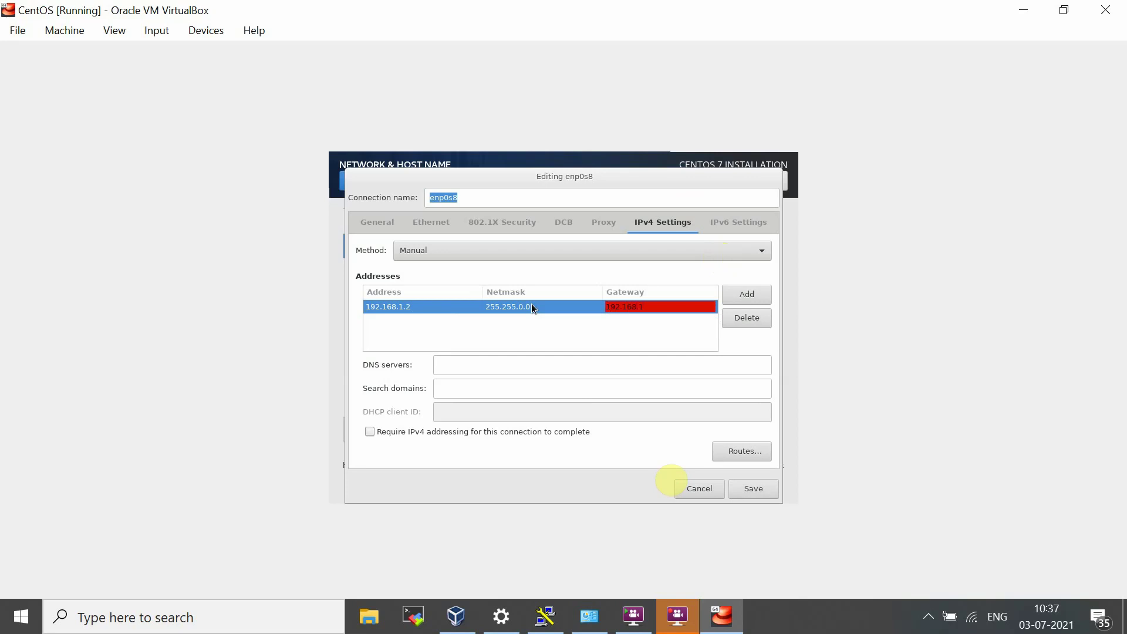
pyautogui.write('.1')
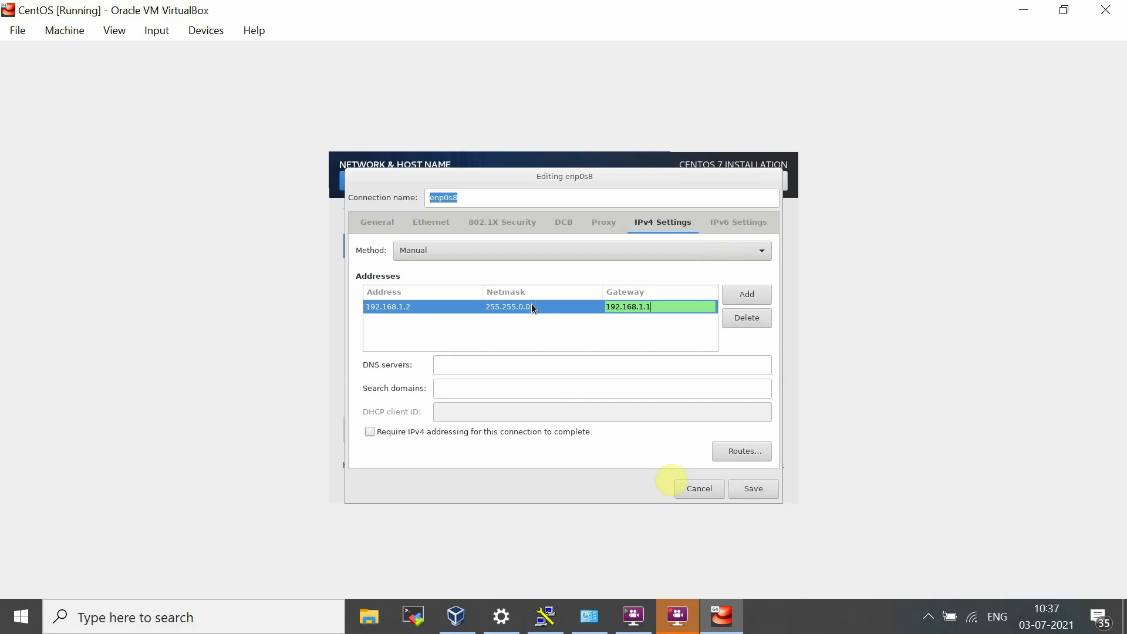
pyautogui.click(756, 488)
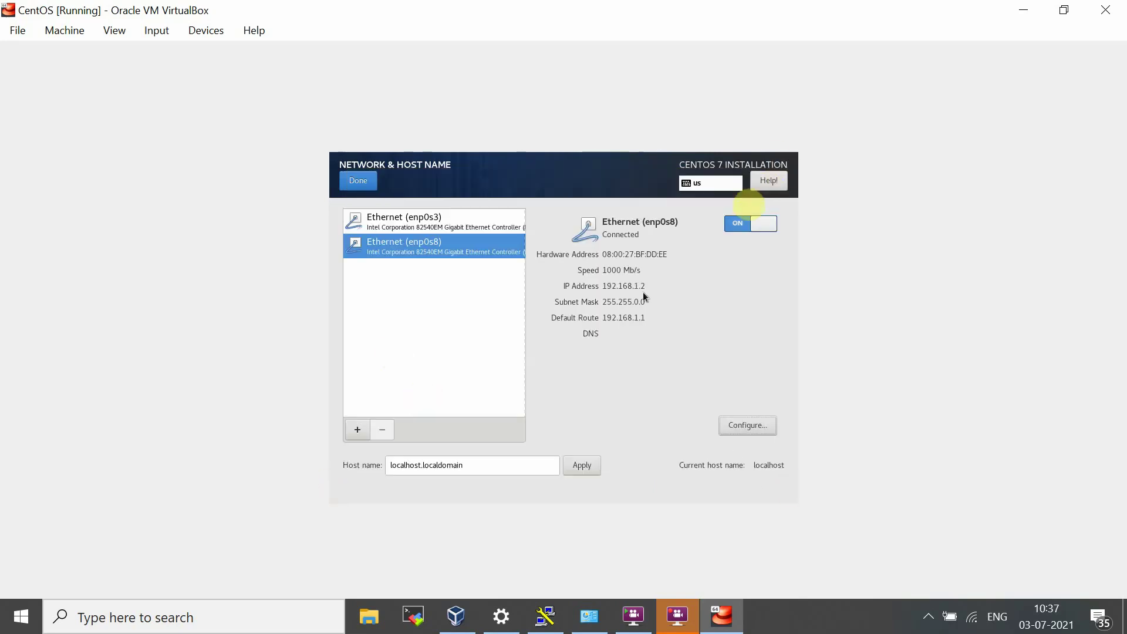
pyautogui.click(747, 227)
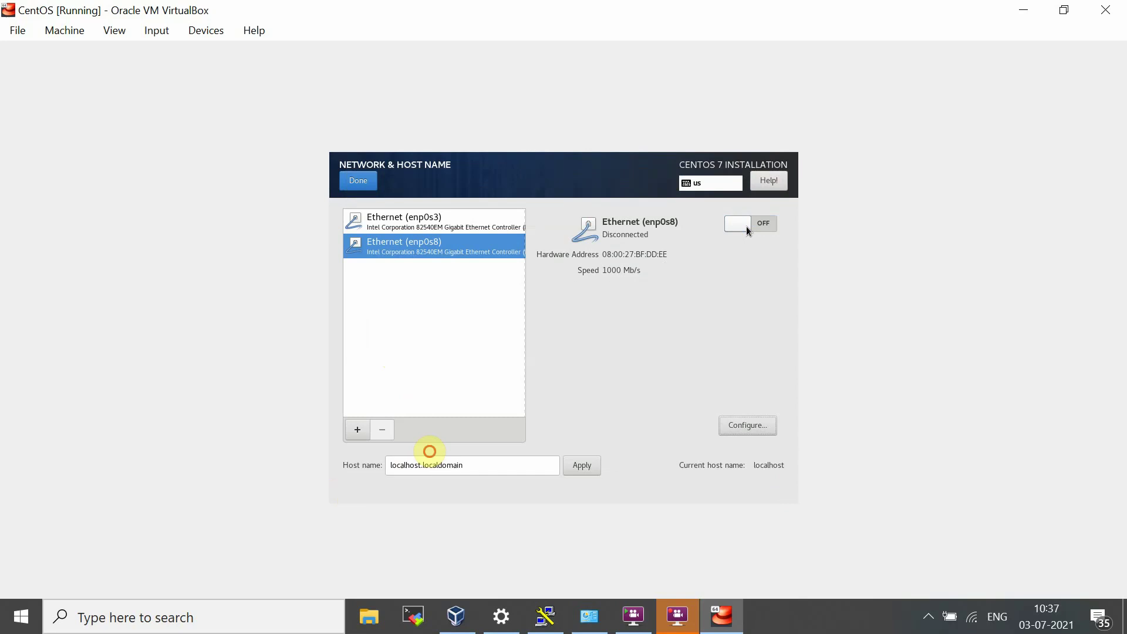
pyautogui.click(746, 229)
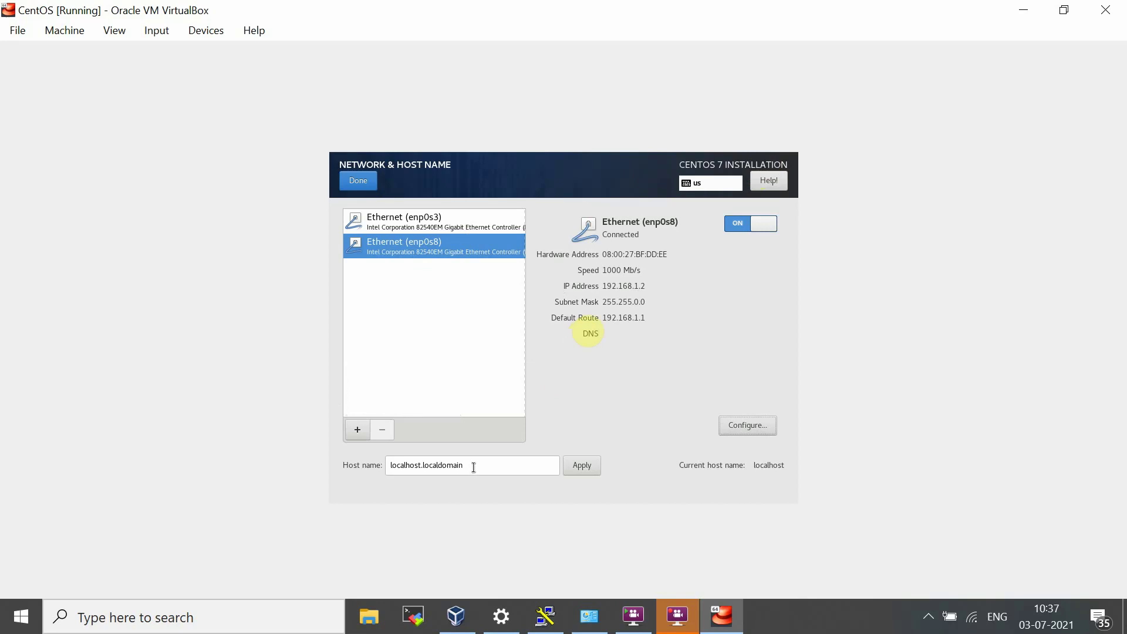
# Step: Replace localhost with a lab1 host name in the lab.com domain and apply it
pyautogui.click(474, 467)
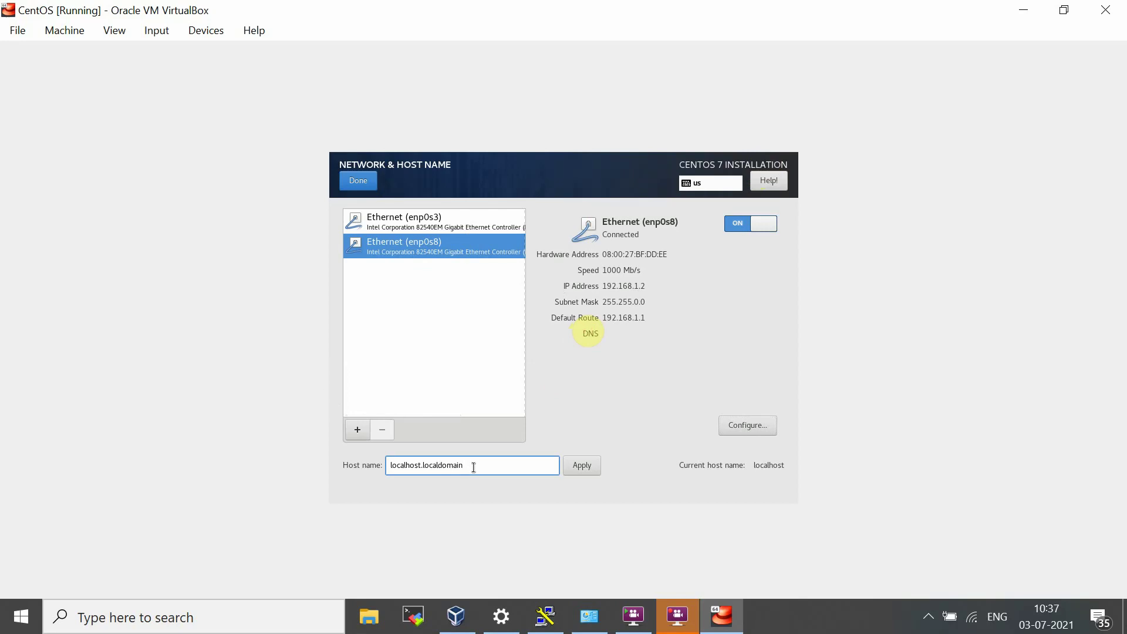
pyautogui.press('BackSpace')
pyautogui.press('BackSpace')
pyautogui.press('BackSpace')
pyautogui.press('BackSpace')
pyautogui.press('BackSpace')
pyautogui.press('BackSpace')
pyautogui.press('BackSpace')
pyautogui.press('BackSpace')
pyautogui.press('BackSpace')
pyautogui.press('BackSpace')
pyautogui.press('BackSpace')
pyautogui.press('BackSpace')
pyautogui.press('BackSpace')
pyautogui.press('BackSpace')
pyautogui.press('BackSpace')
pyautogui.press('BackSpace')
pyautogui.press('BackSpace')
pyautogui.press('BackSpace')
pyautogui.press('BackSpace')
pyautogui.press('BackSpace')
pyautogui.press('BackSpace')
pyautogui.write('lab1.krishna.lab.com')
pyautogui.click(582, 467)
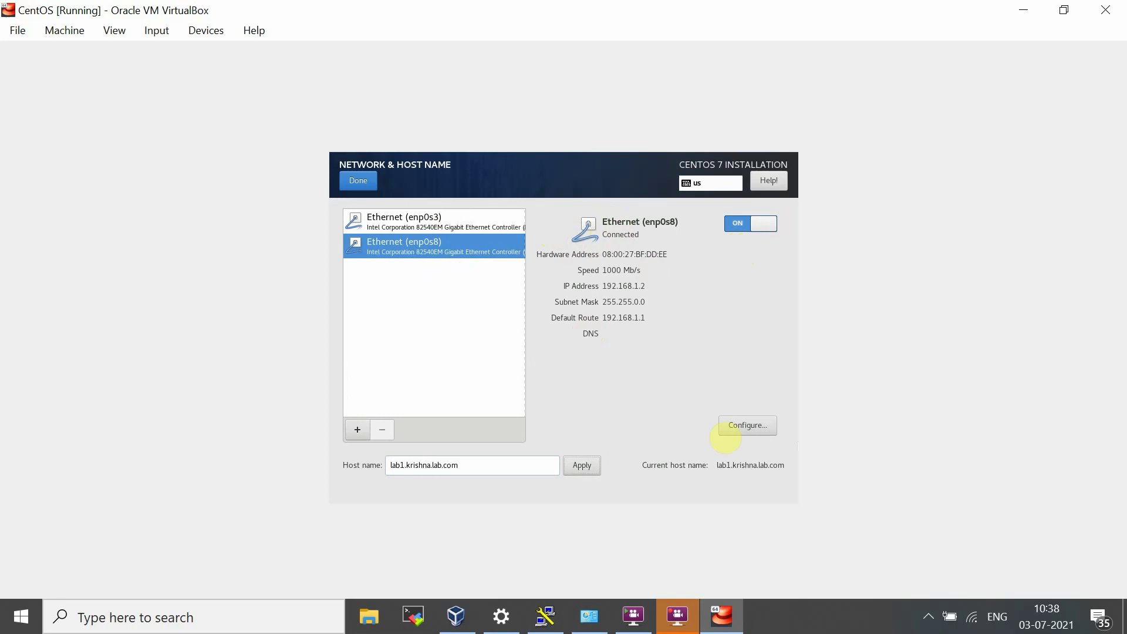
# Step: Return to the Installation Summary and begin the CentOS 7 installation
pyautogui.click(357, 185)
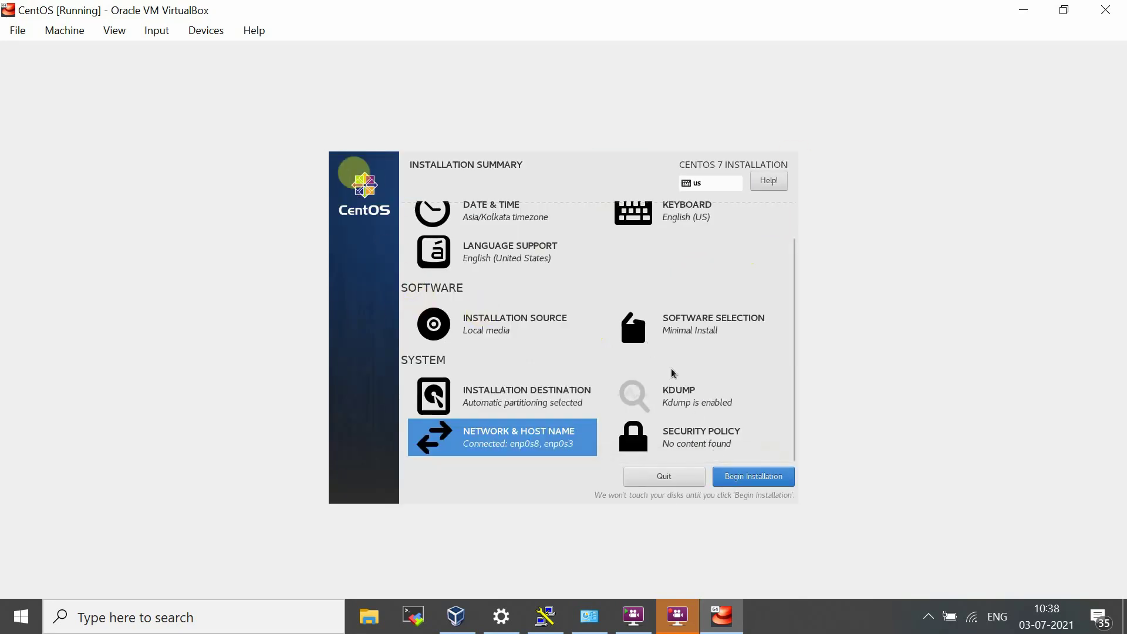
pyautogui.scroll(1, 669, 367)
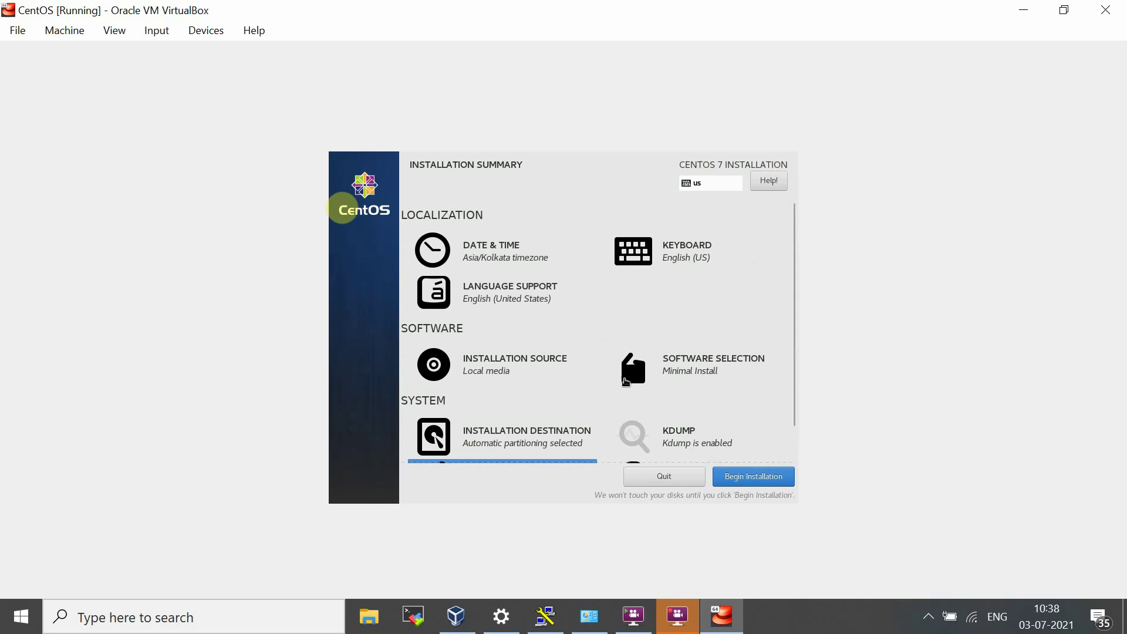
pyautogui.scroll(-1, 626, 392)
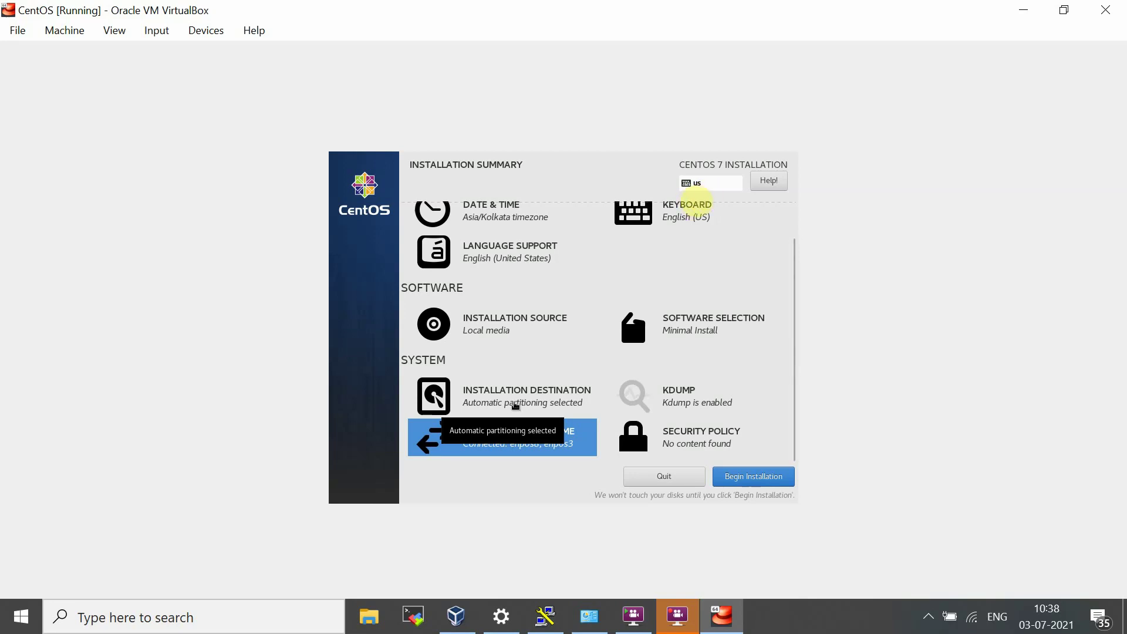
pyautogui.click(746, 478)
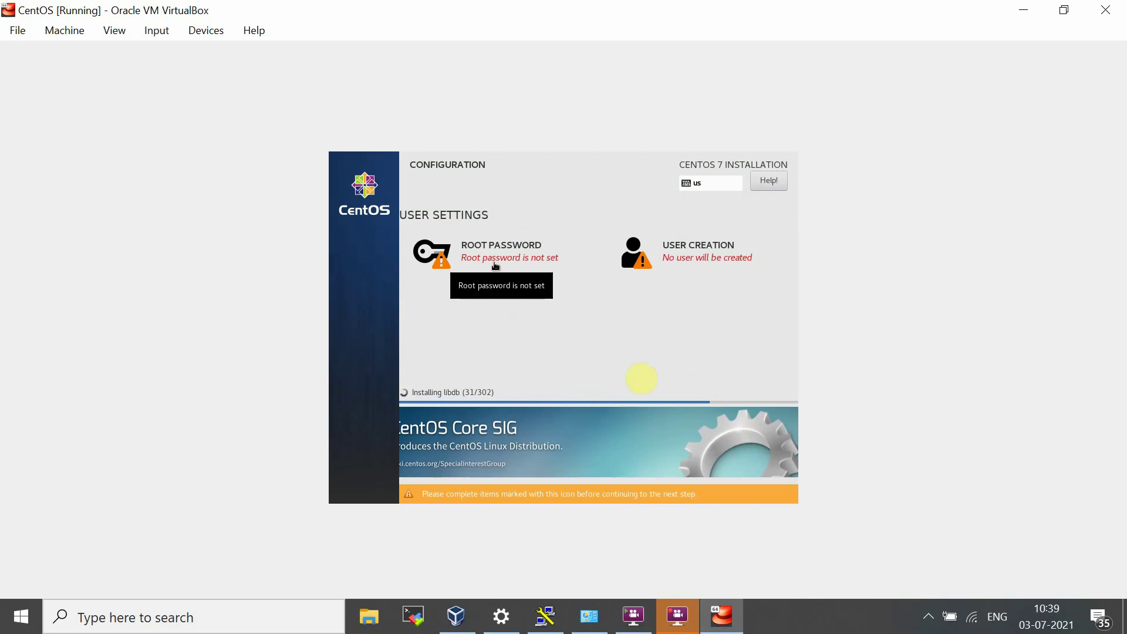
# Step: Set and confirm the root password, accepting the weak-password warning
pyautogui.click(508, 258)
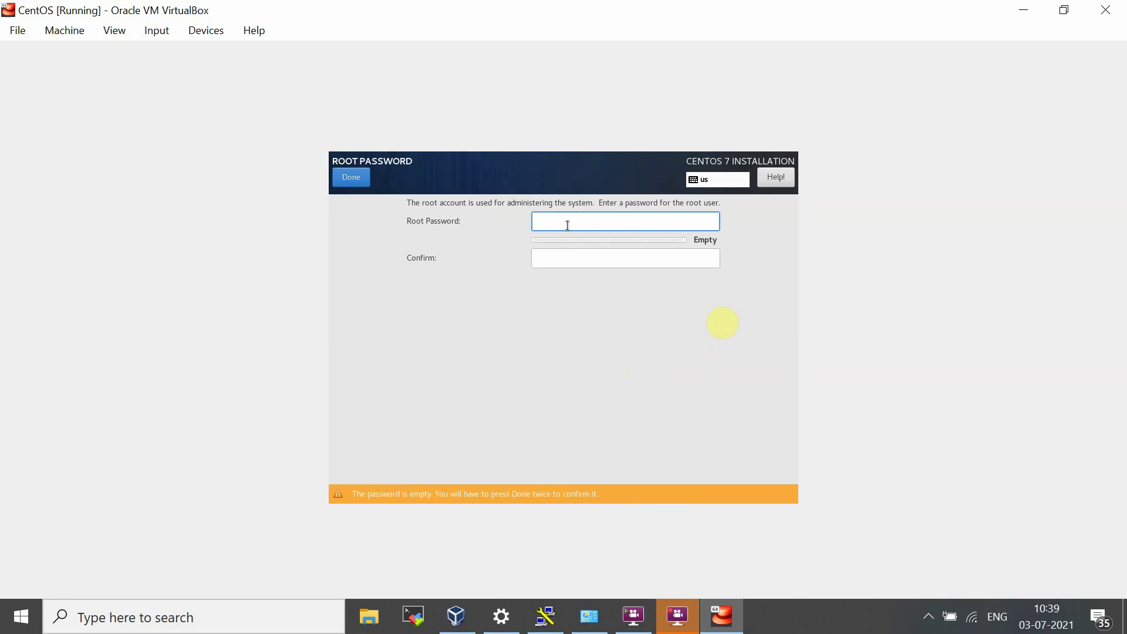
pyautogui.write('root')
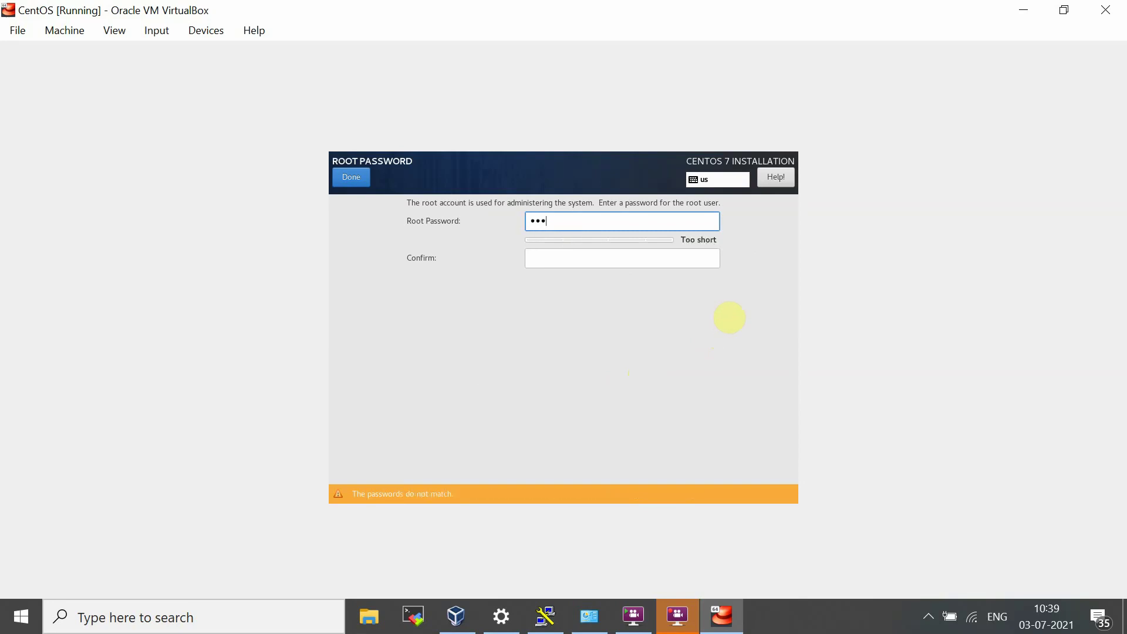
pyautogui.write('123')
pyautogui.press('Tab')
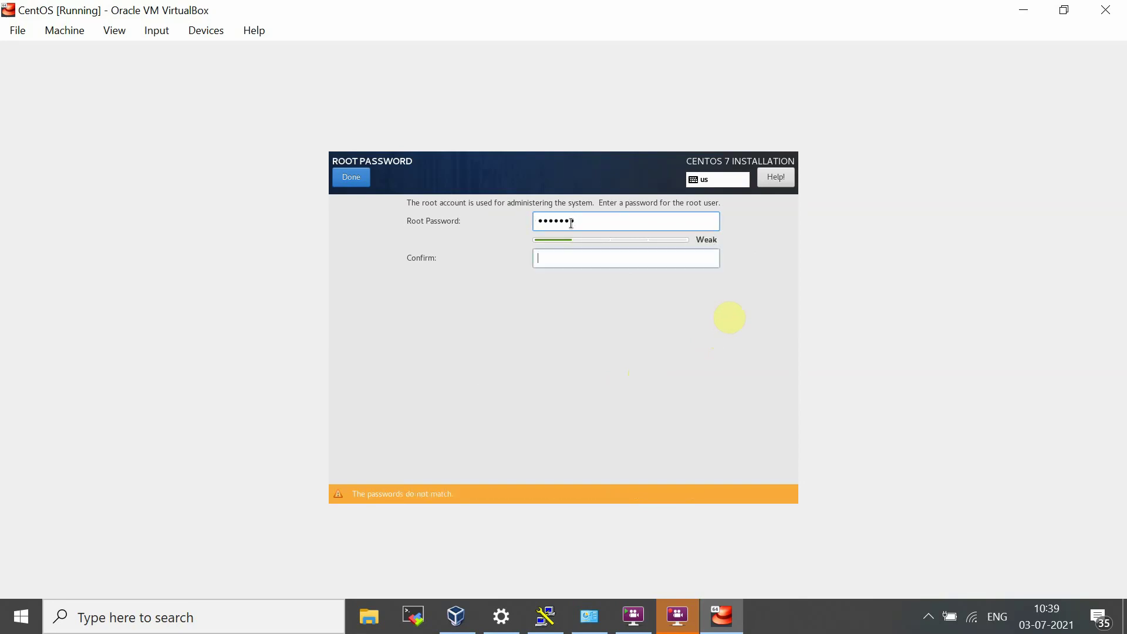
pyautogui.write('root')
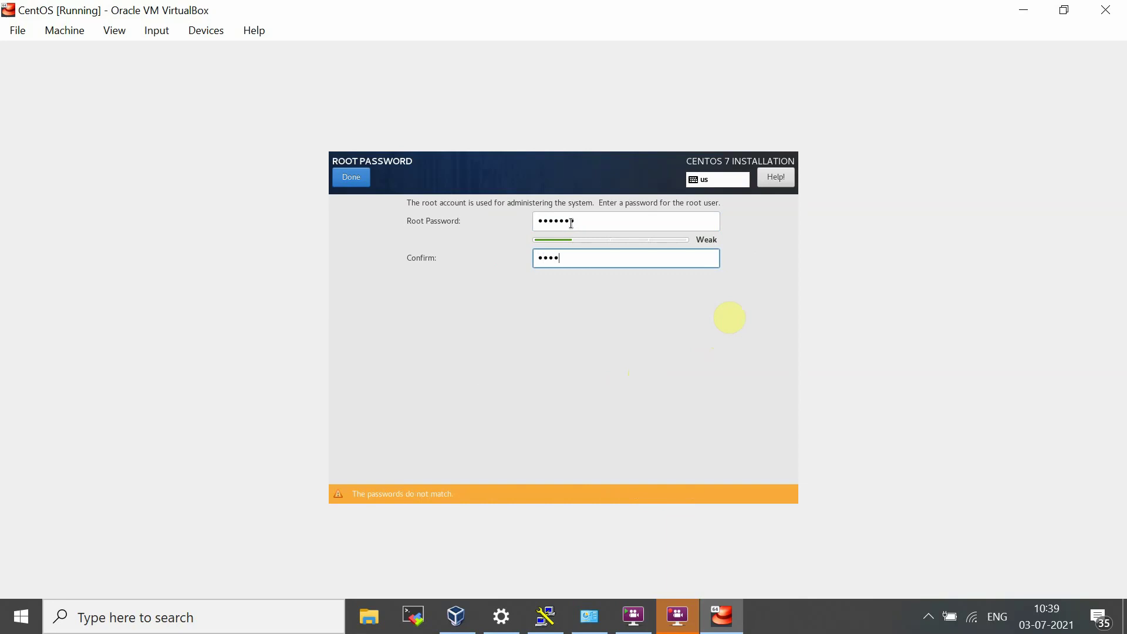
pyautogui.write('123')
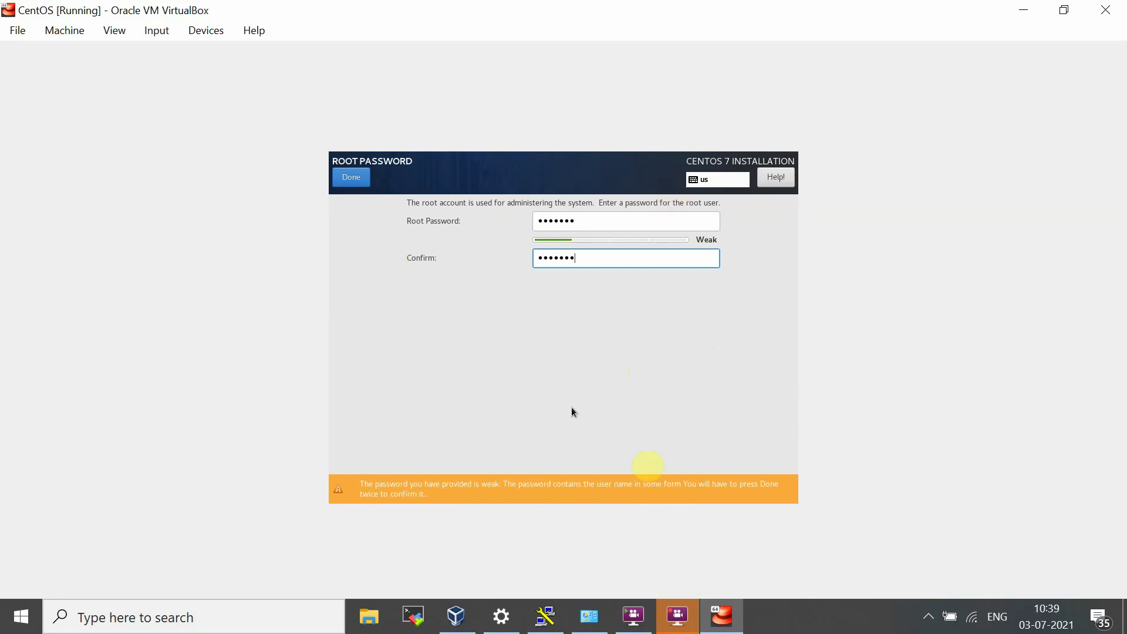
pyautogui.click(350, 181)
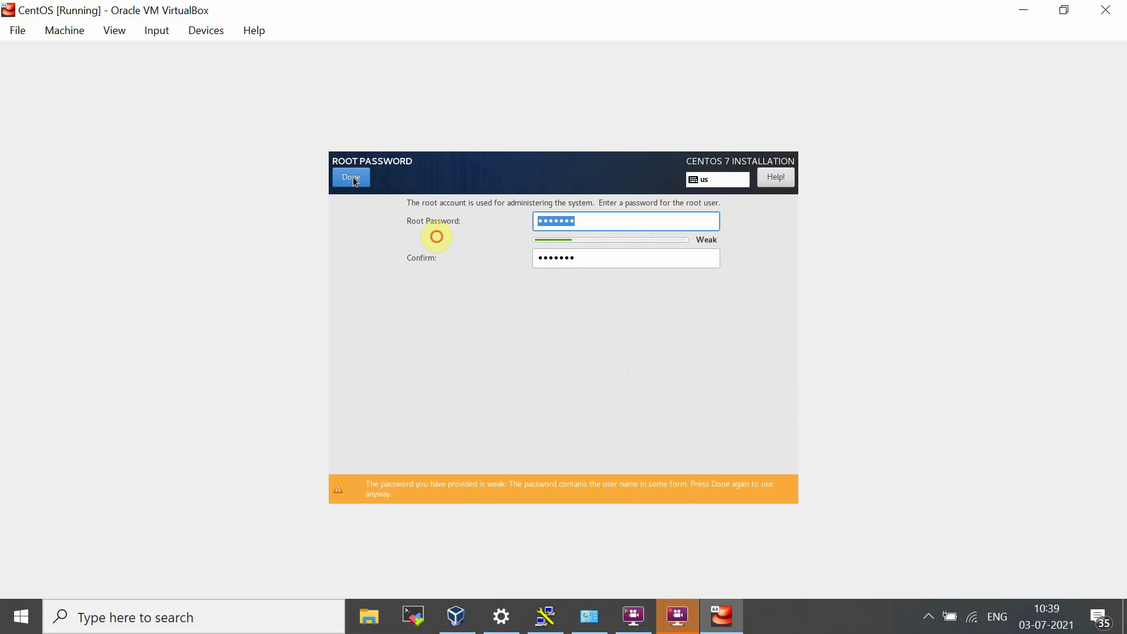
pyautogui.click(353, 177)
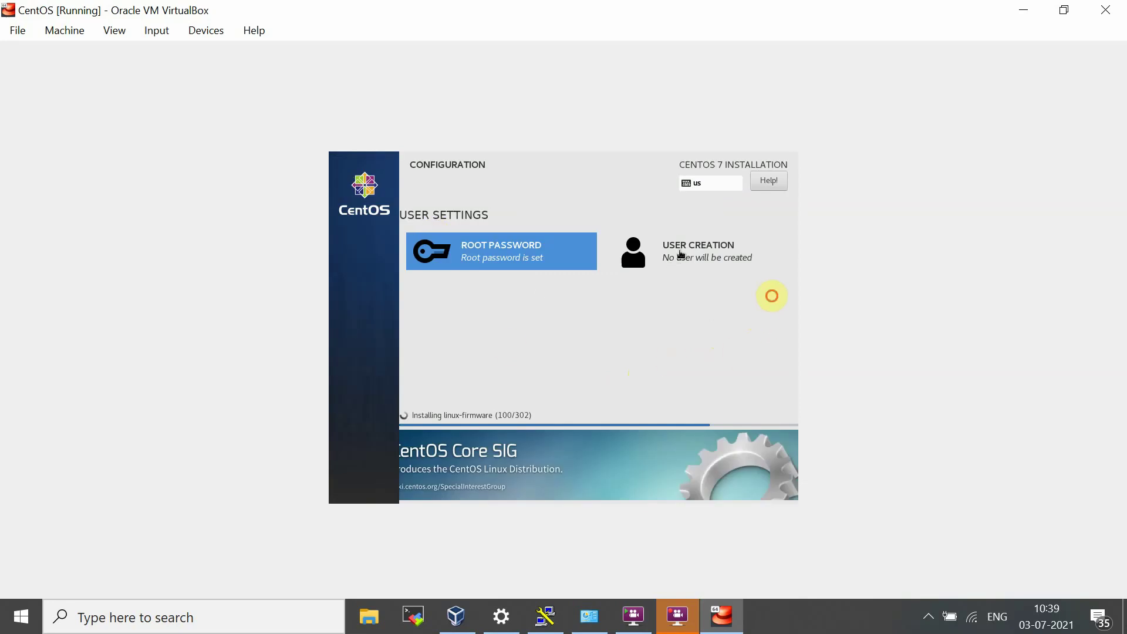
pyautogui.click(678, 255)
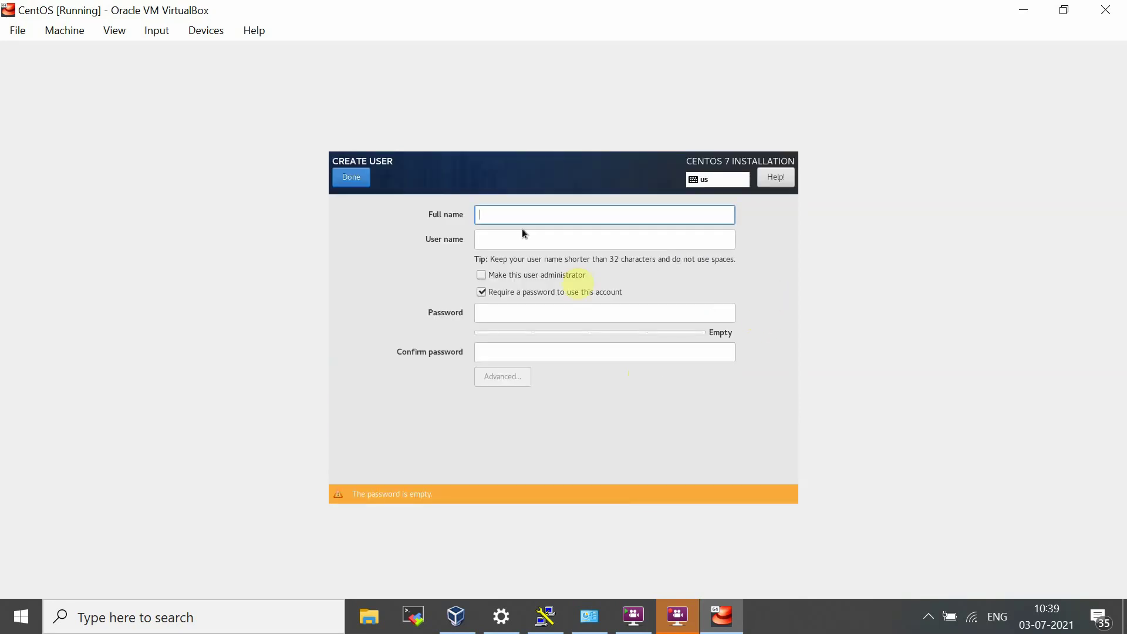
# Step: Enter the user's full name, keep the auto-filled user name, and make them administrator
pyautogui.write('Krishna')
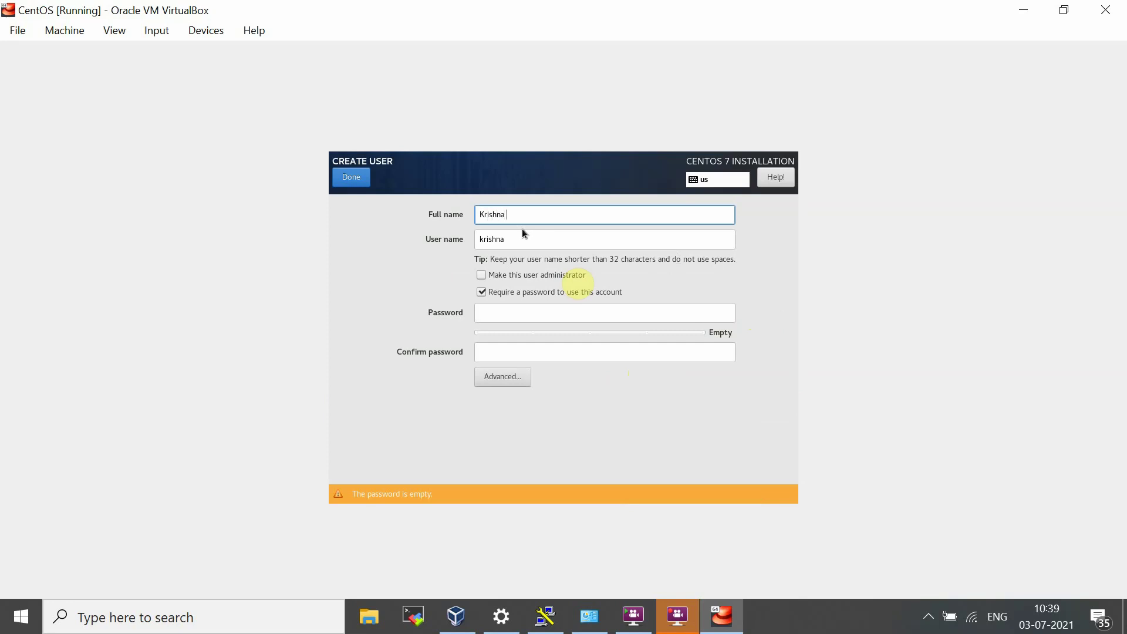
pyautogui.write(' Tiwari')
pyautogui.press('Tab')
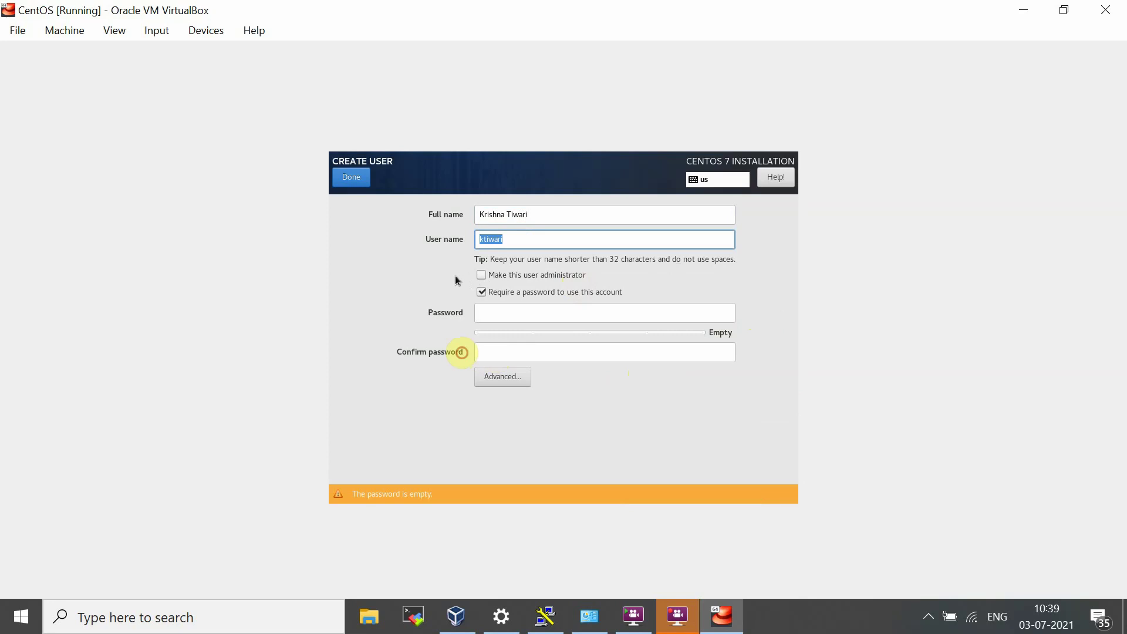
pyautogui.click(526, 247)
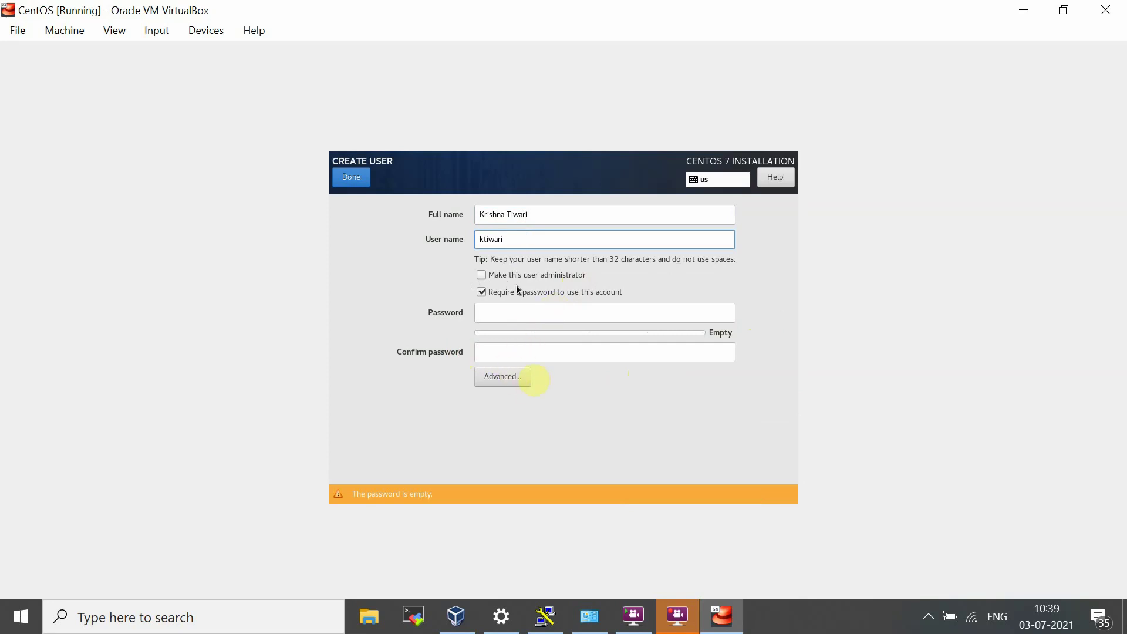
pyautogui.click(481, 278)
pyautogui.click(482, 279)
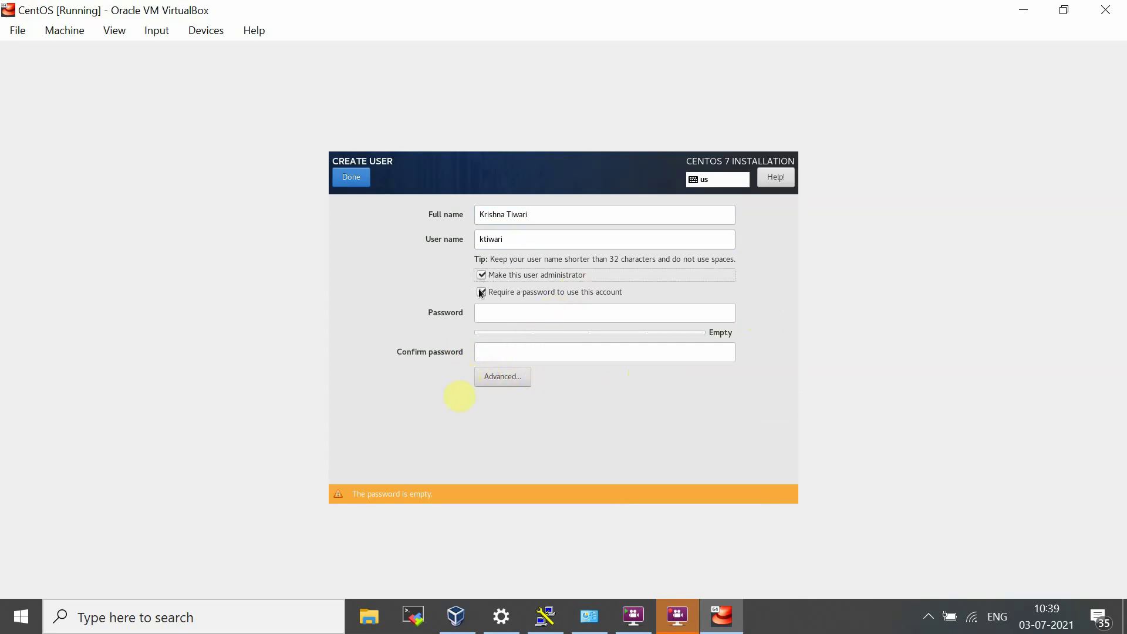
# Step: Set and confirm the user's password, accepting the weak-password warning
pyautogui.click(518, 311)
pyautogui.write('a***')
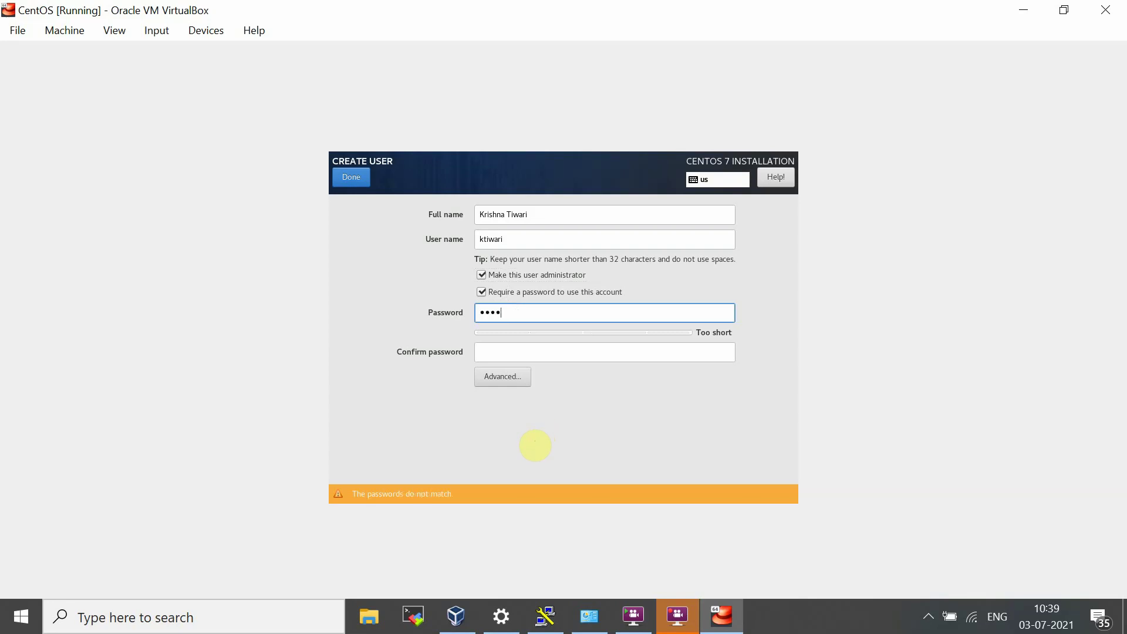
pyautogui.press('BackSpace')
pyautogui.press('BackSpace')
pyautogui.press('BackSpace')
pyautogui.press('BackSpace')
pyautogui.write('*******')
pyautogui.press('Tab')
pyautogui.write('*****')
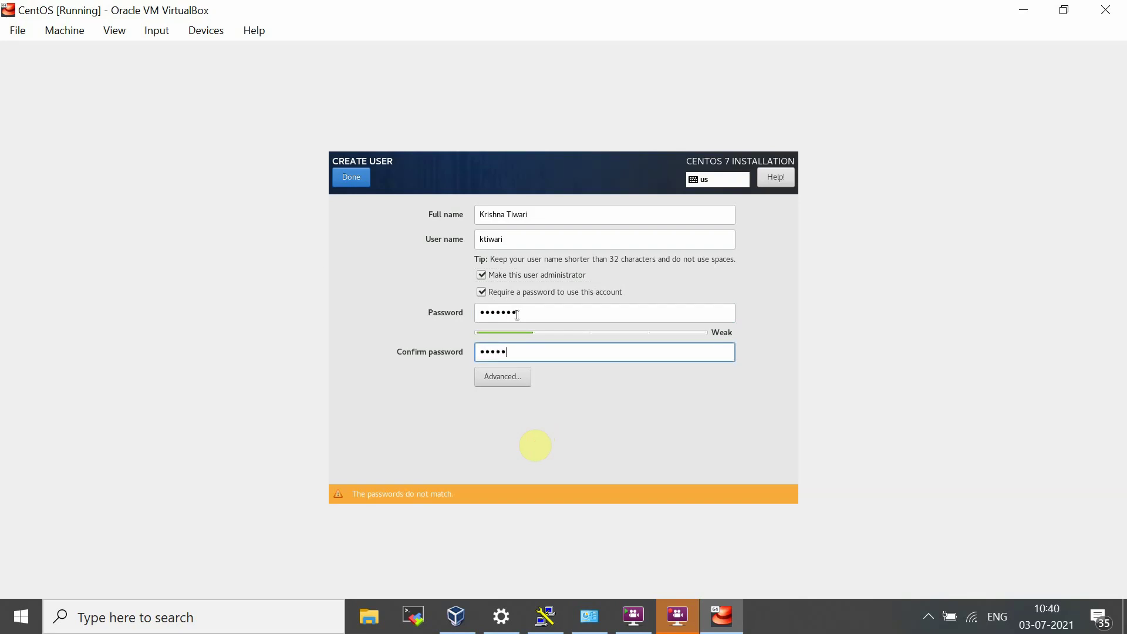
pyautogui.write('**')
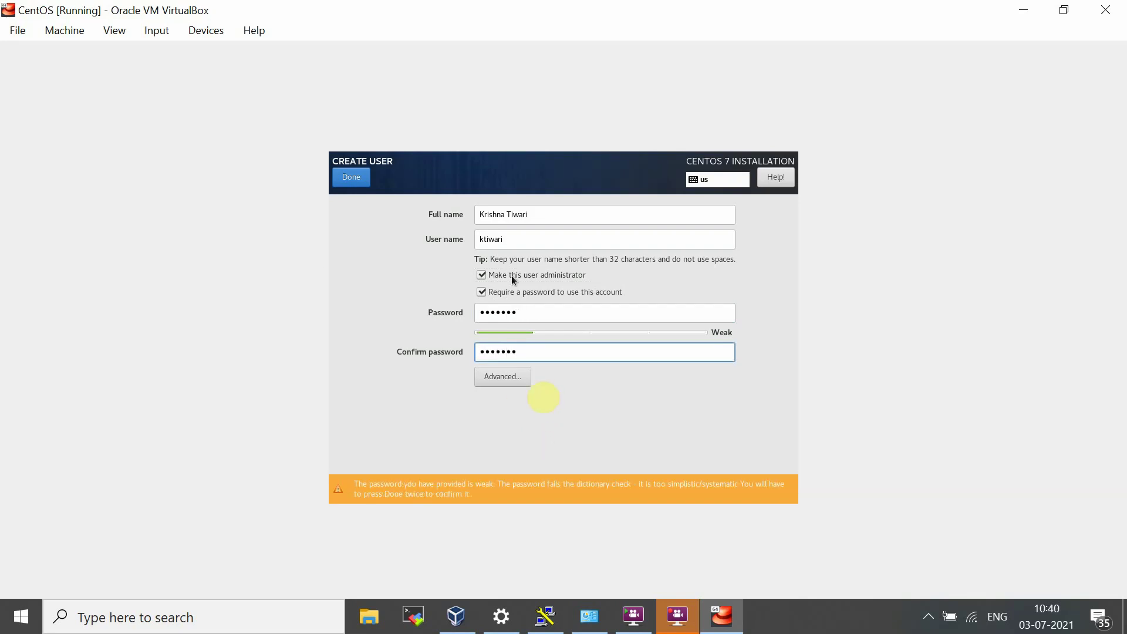
pyautogui.click(347, 177)
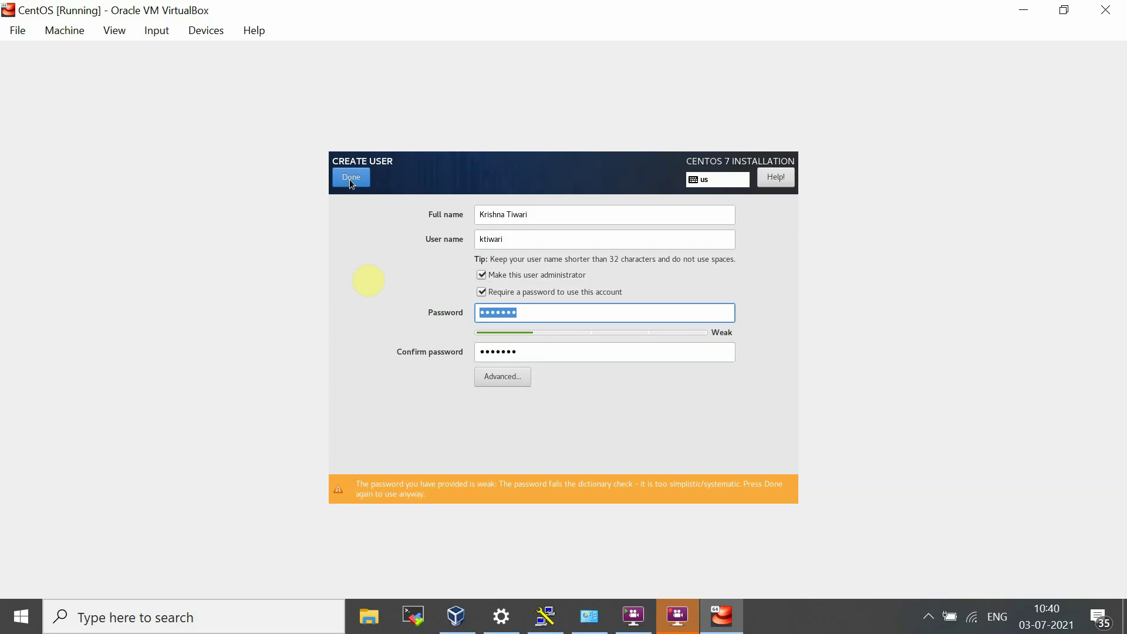
pyautogui.click(350, 178)
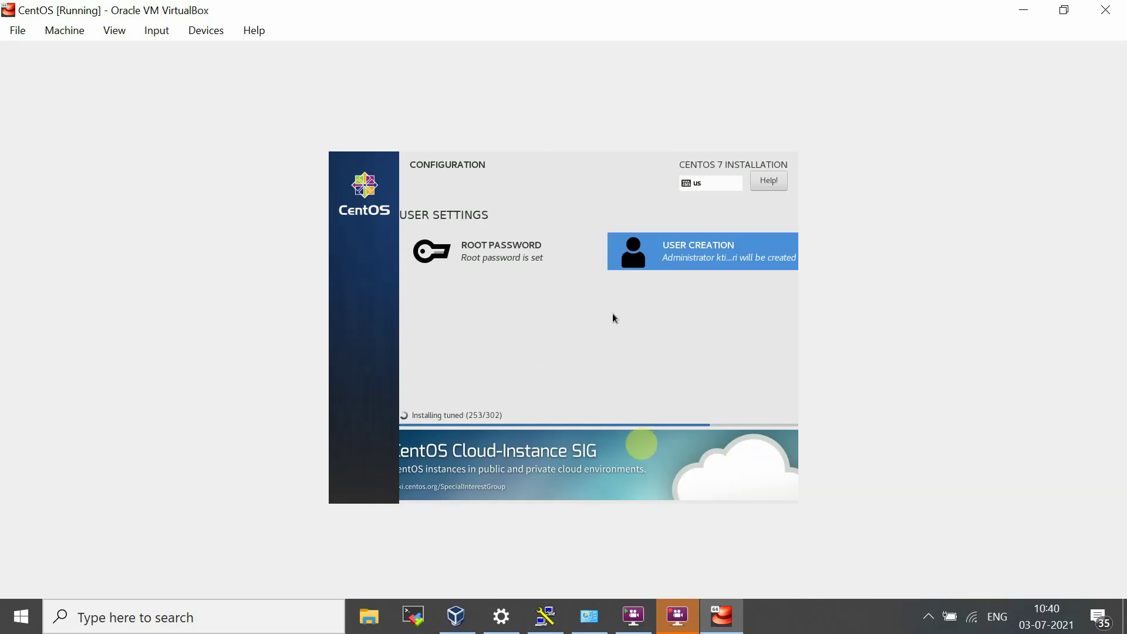
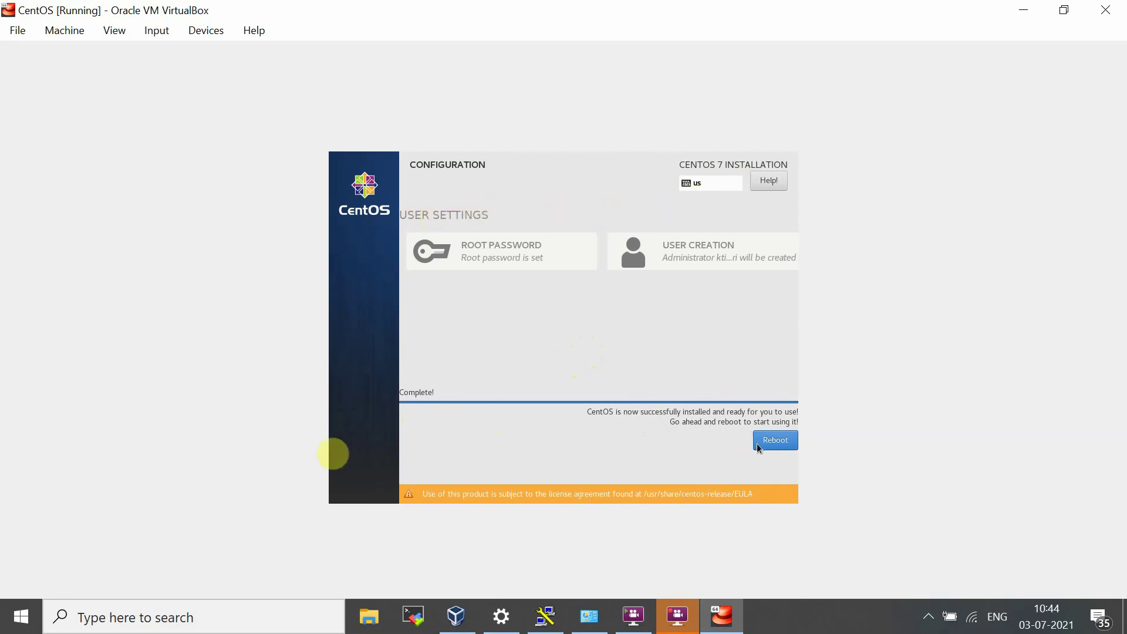
# Step: Reboot the newly installed CentOS system and let it boot to the lab1 console login
pyautogui.click(792, 440)
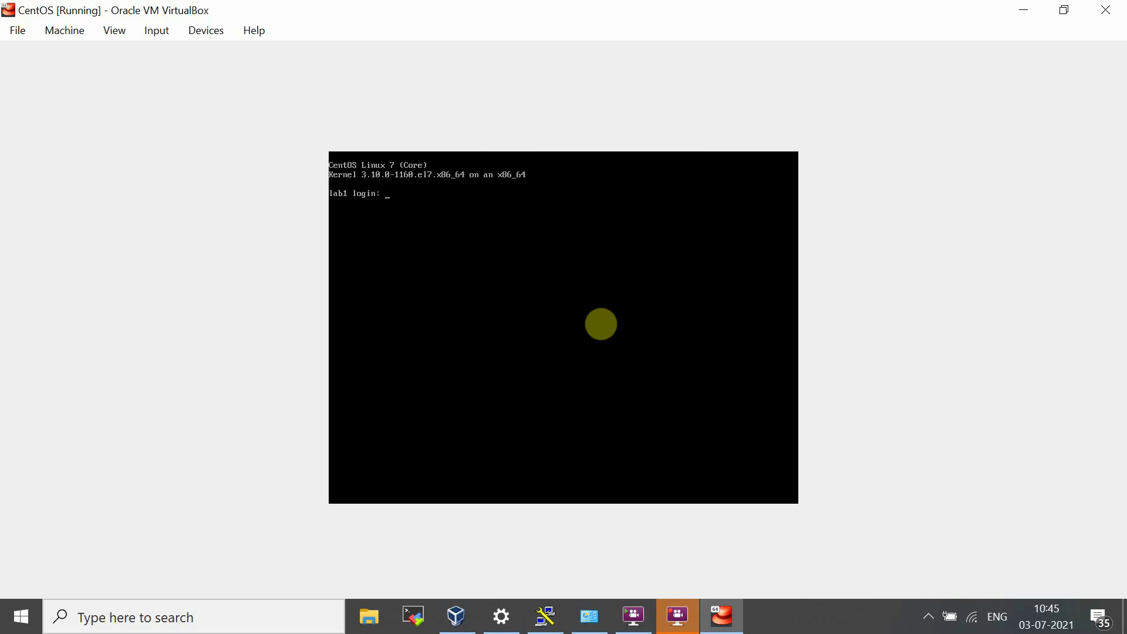
# Step: Log in as root and run 'ip a s', showing enp0s3 at 10.0.2.15/24
pyautogui.write('ro')
pyautogui.press('Return')
pyautogui.press('Return')
pyautogui.press('Return')
pyautogui.press('Return')
pyautogui.press('Return')
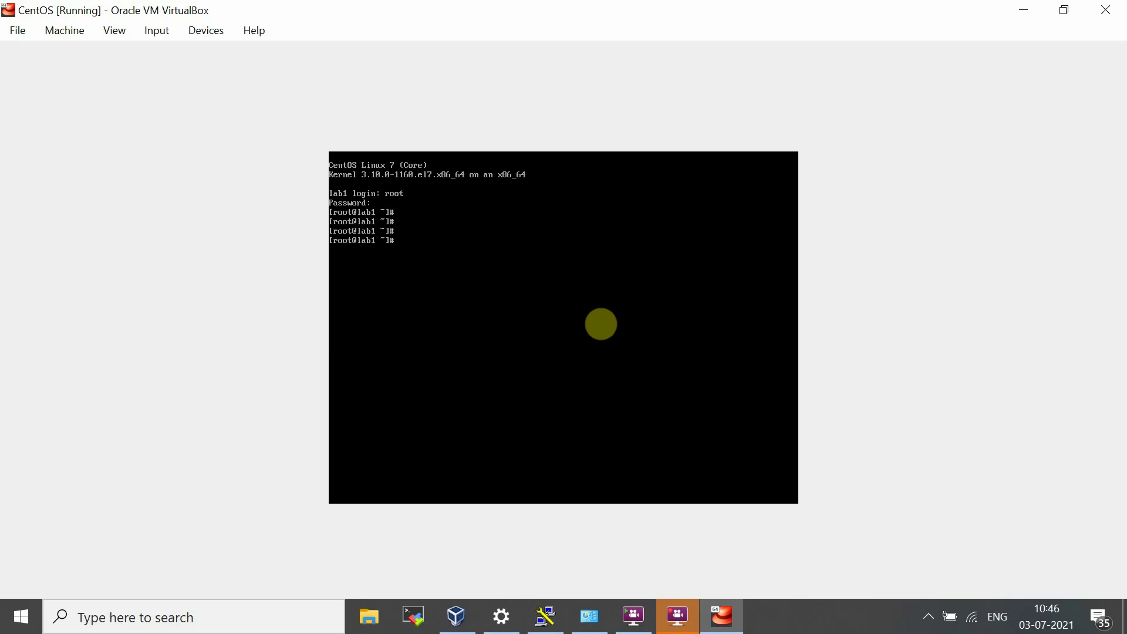
pyautogui.write('ip a s')
pyautogui.press('Return')
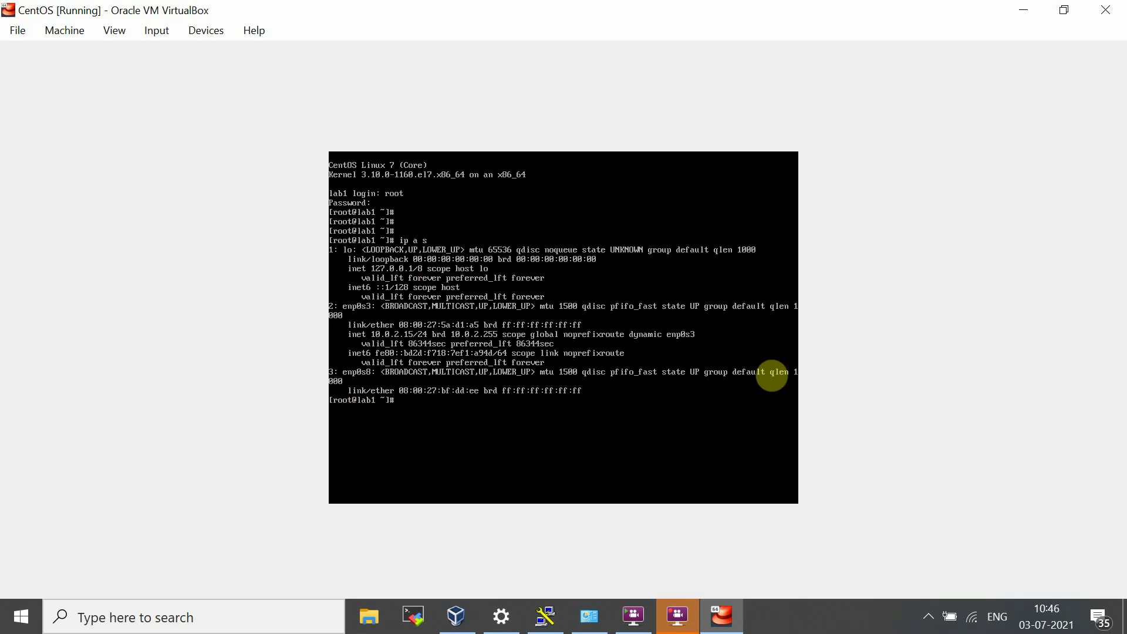
# Step: Change into /etc/sysconfig/network-scripts and list its files with ls and ls -lrth
pyautogui.write('cd /etc/sysconfig/network-')
pyautogui.press('Tab')
pyautogui.press('Return')
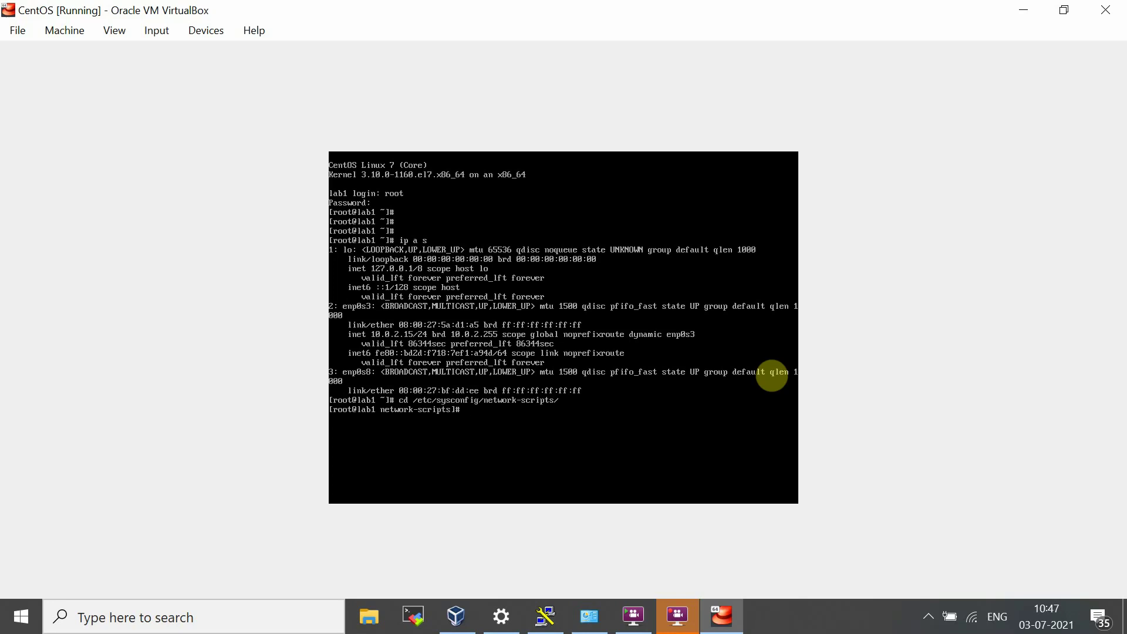
pyautogui.write('ls')
pyautogui.press('Return')
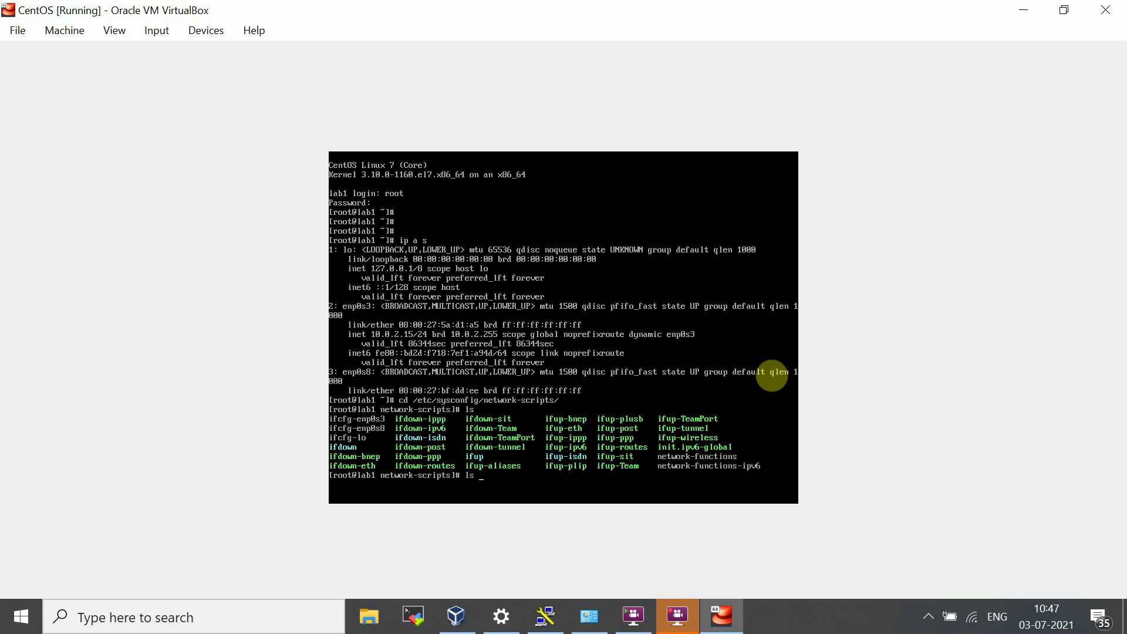
pyautogui.write('ls -lrth')
pyautogui.press('Return')
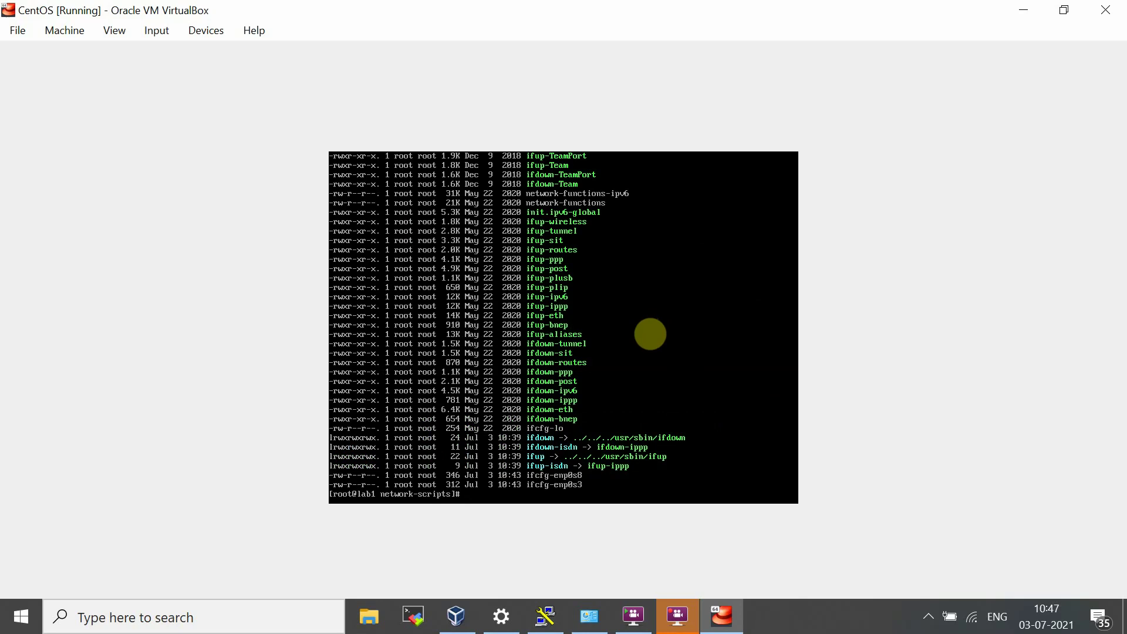
# Step: Open ifcfg-enp0s8 in vi
pyautogui.write('vi if')
pyautogui.press('Tab')
pyautogui.write('enp0s8')
pyautogui.press('Return')
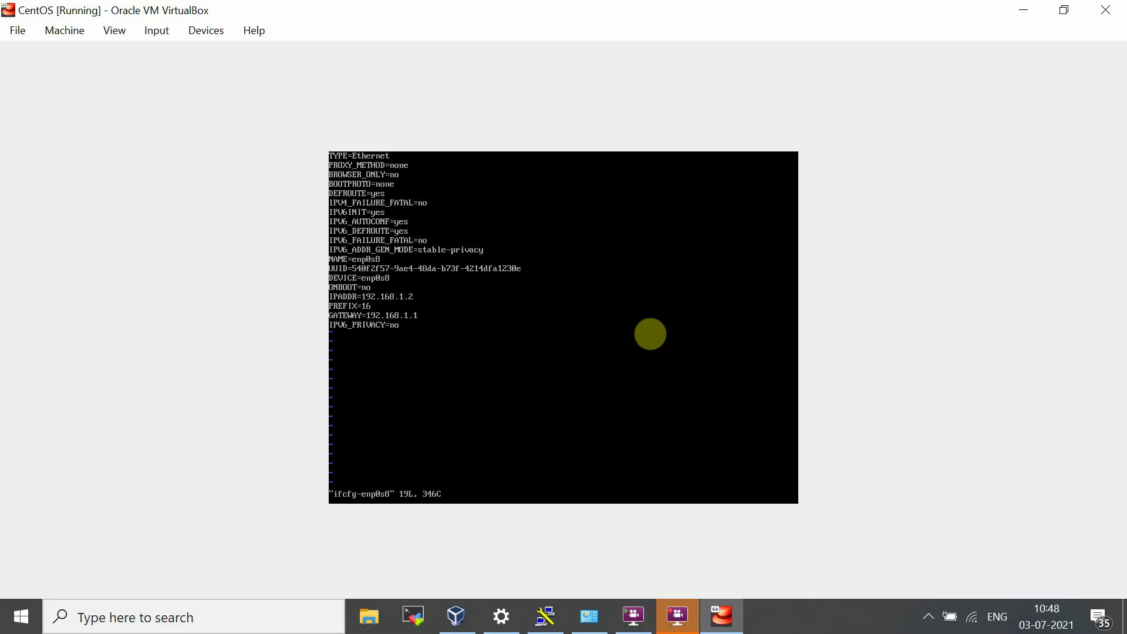
# Step: Change ONBOOT=no to ONBOOT=yes in ifcfg-enp0s8 and save with :wq!
pyautogui.press('a')
pyautogui.write('y')
pyautogui.write('asasas')
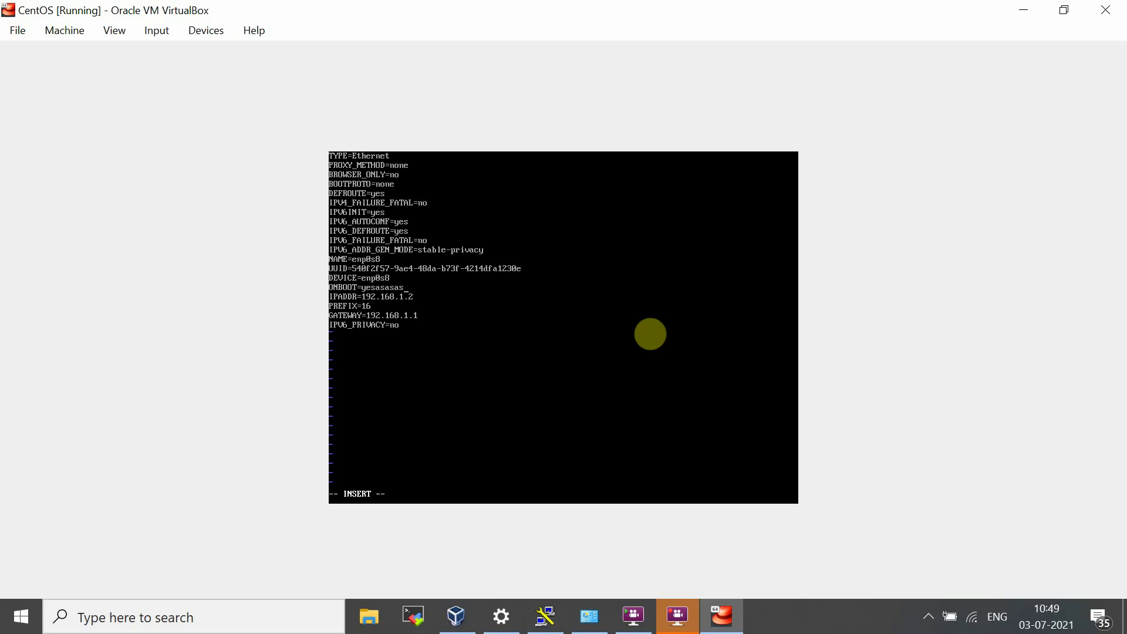
pyautogui.press('BackSpace')
pyautogui.press('BackSpace')
pyautogui.press('BackSpace')
pyautogui.press('Escape')
pyautogui.write('wq')
pyautogui.write('!')
pyautogui.press('Return')
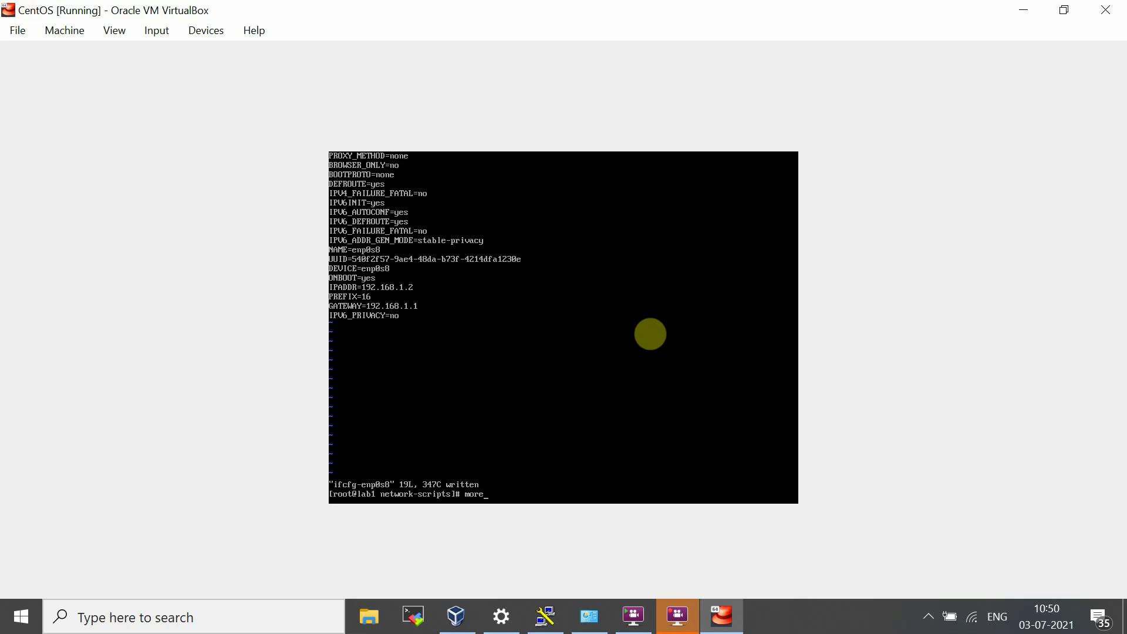
# Step: Print ifcfg-enp0s8 to confirm ONBOOT=yes and IPADDR=192.168.1.2
pyautogui.write('ifc')
pyautogui.press('Tab')
pyautogui.write('enp0s8')
pyautogui.press('Return')
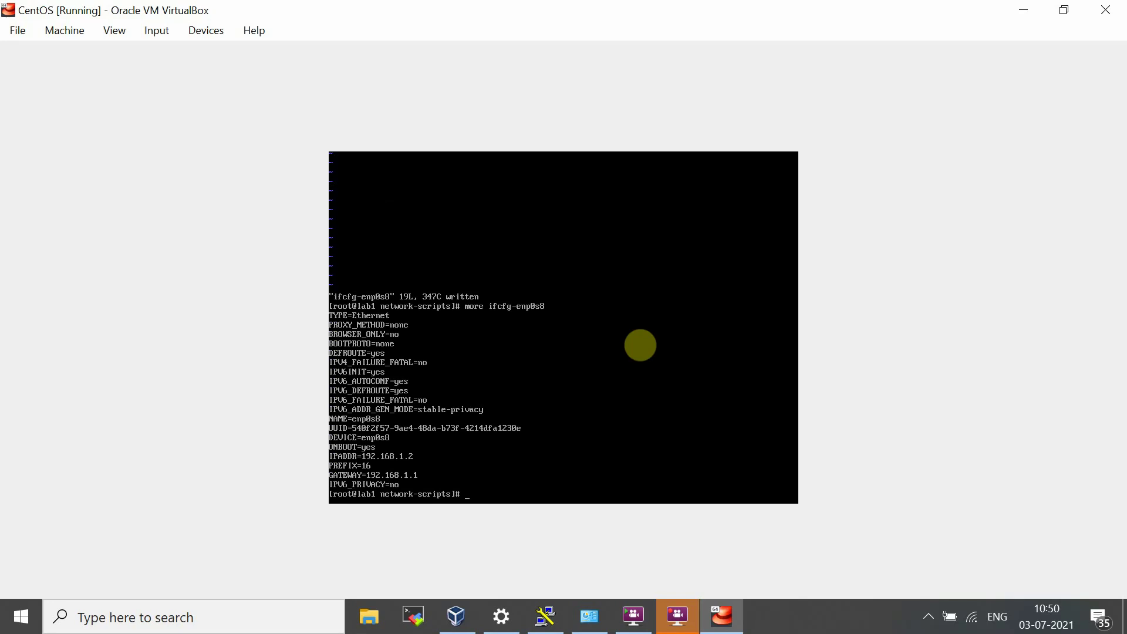
# Step: Restart the enp0s8 interface with ifdown and ifup
pyautogui.write('if')
pyautogui.write('down ')
pyautogui.write('enpo')
pyautogui.write('0s')
pyautogui.write('8')
pyautogui.press('Return')
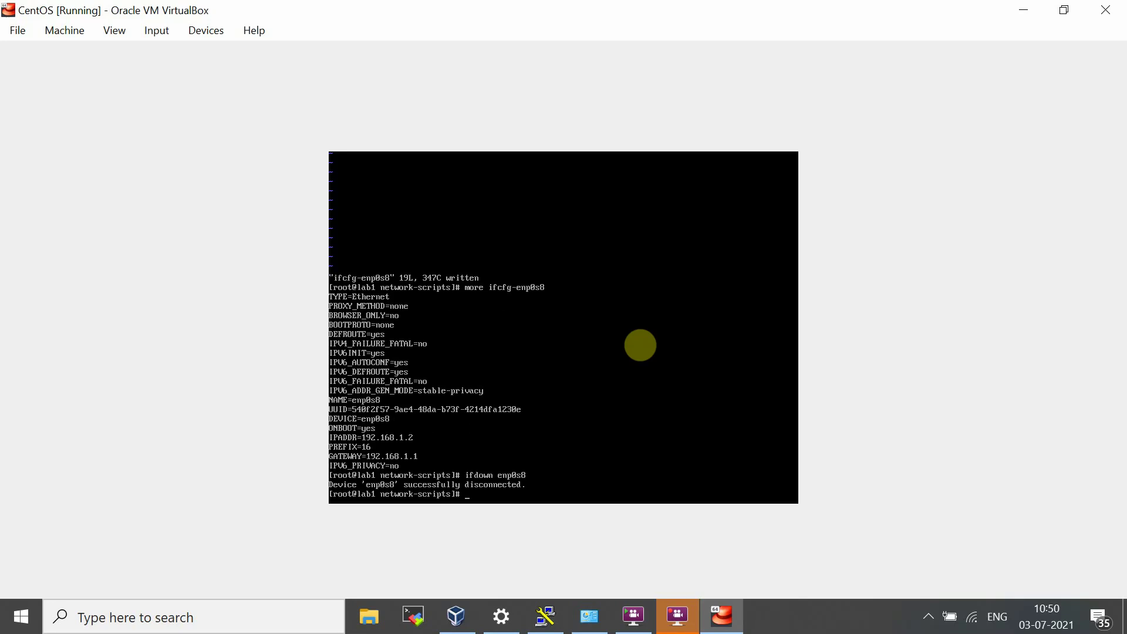
pyautogui.write('ifup enp0s8')
pyautogui.press('Return')
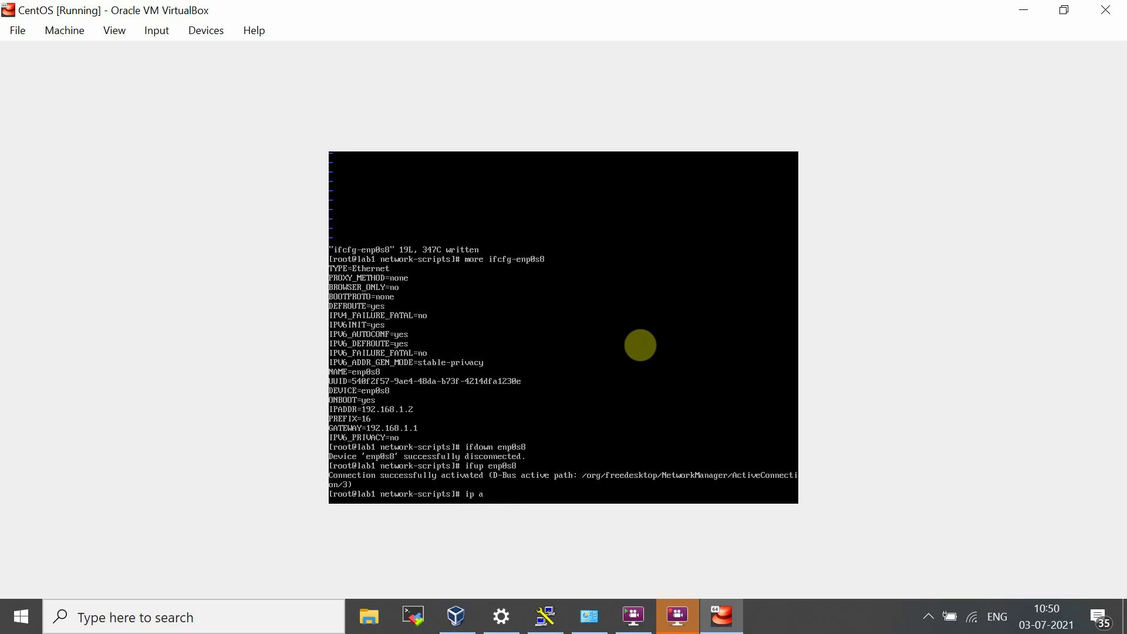
# Step: Rerun 'ip a s' to confirm enp0s8 now has 192.168.1.2/16
pyautogui.write('s')
pyautogui.press('Return')
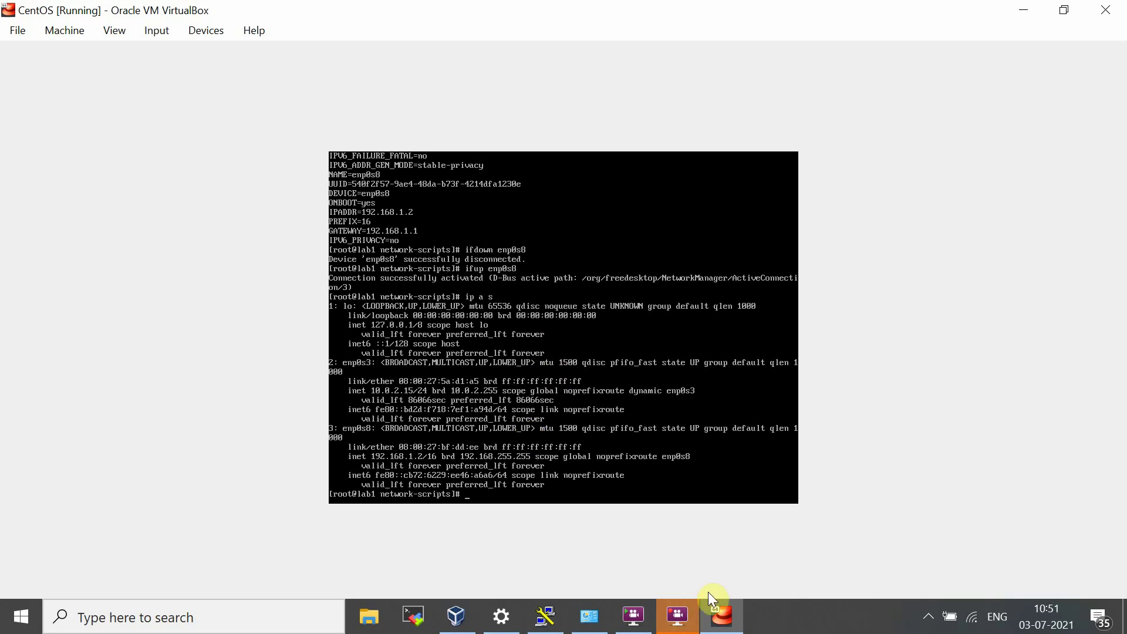
# Step: Start a PuTTY SSH session to 192.168.1.2, move it aside, and return to the VM console
pyautogui.click(544, 614)
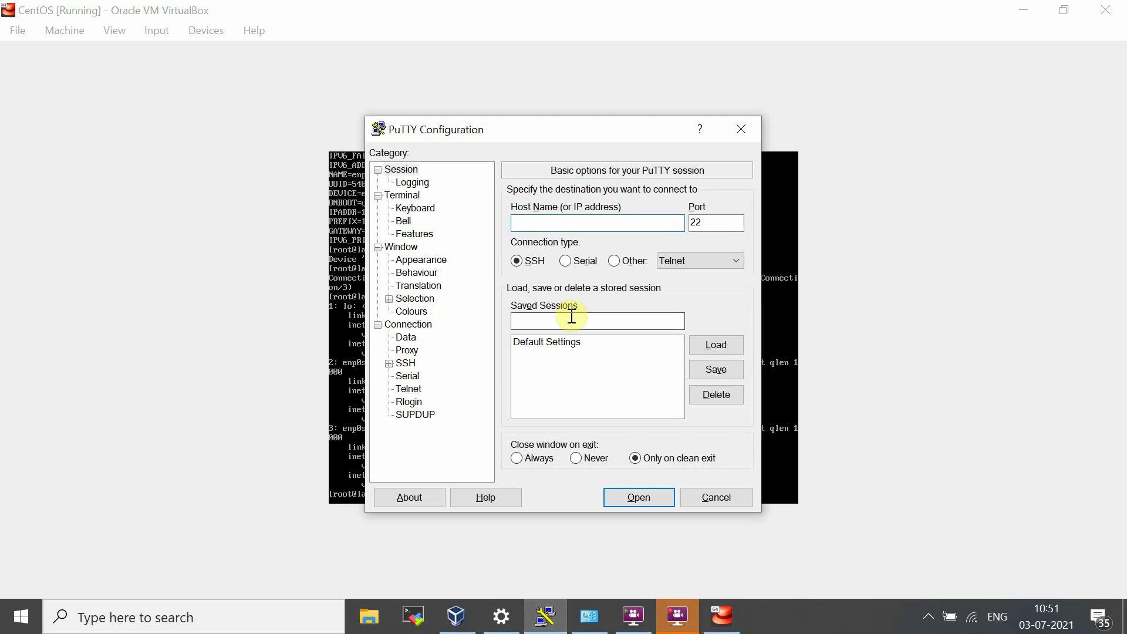
pyautogui.click(578, 221)
pyautogui.write('192.168.')
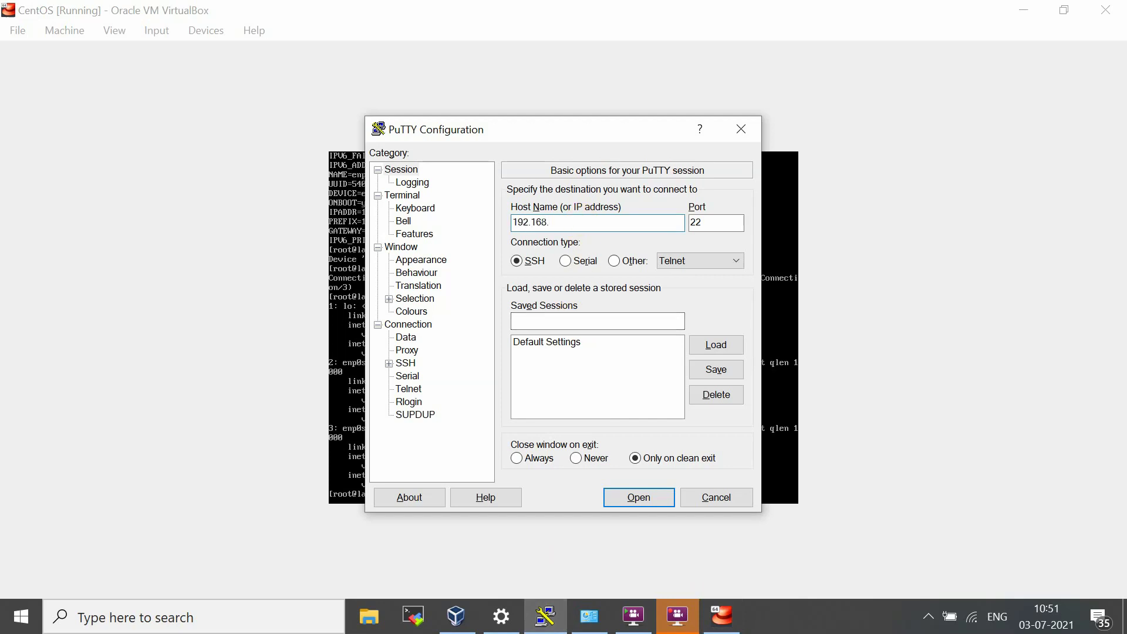
pyautogui.write('1.2')
pyautogui.press('Return')
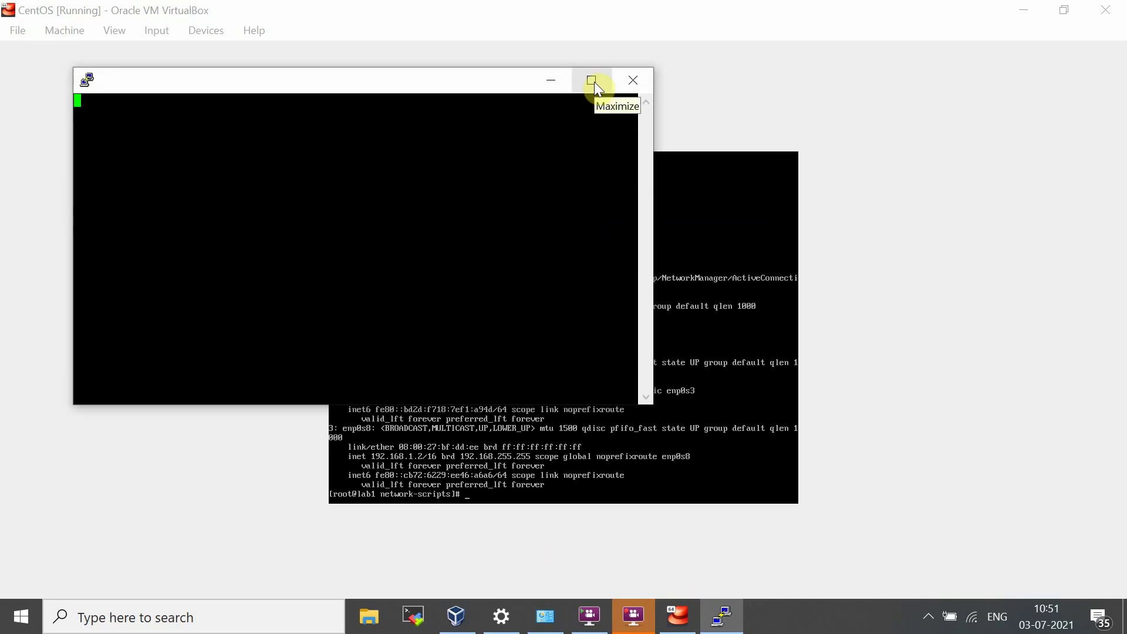
pyautogui.moveTo(490, 78); pyautogui.dragTo(738, 106)
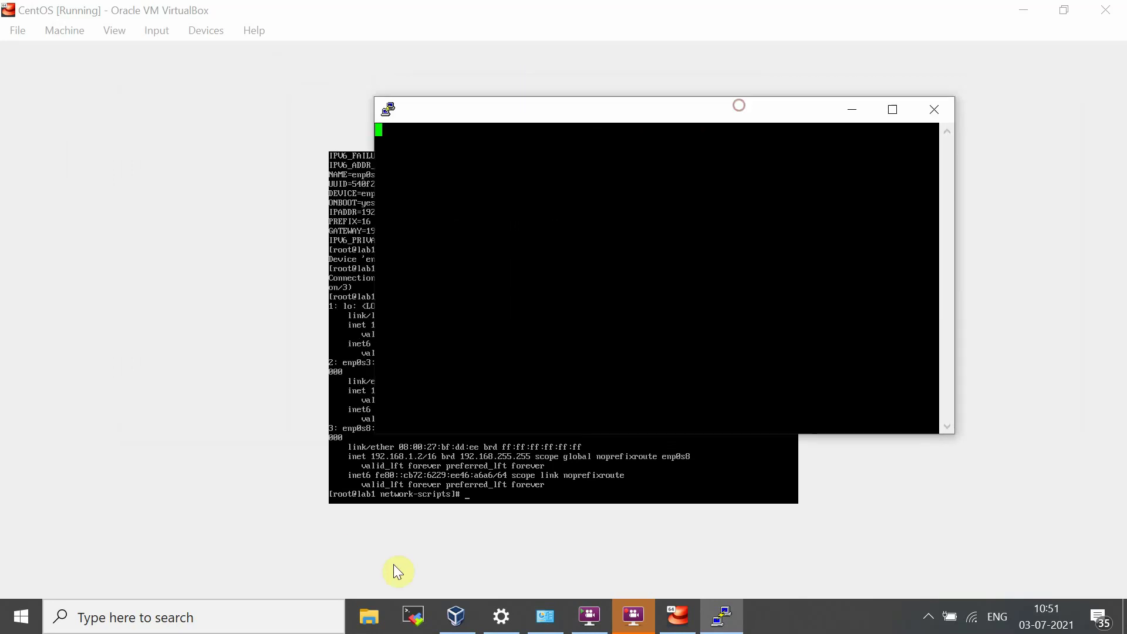
pyautogui.click(493, 493)
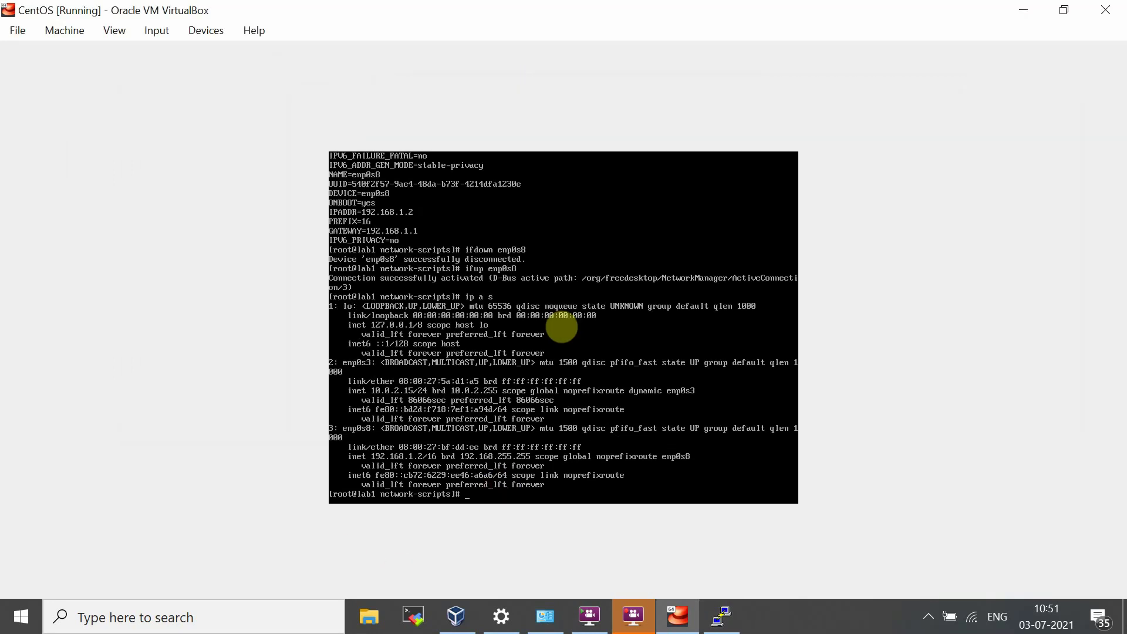
# Step: Ping the gateway 192.168.1.1 from the VM and stop it after three replies
pyautogui.write('ping 192.168.1.1')
pyautogui.press('Return')
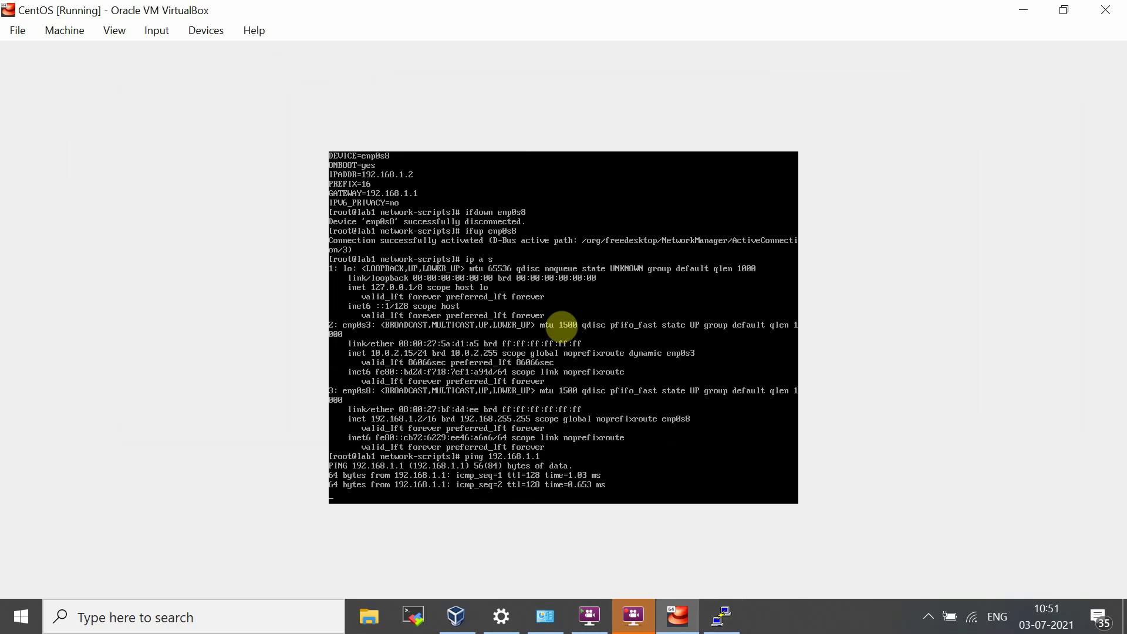
pyautogui.hotkey('ctrl', 'c')
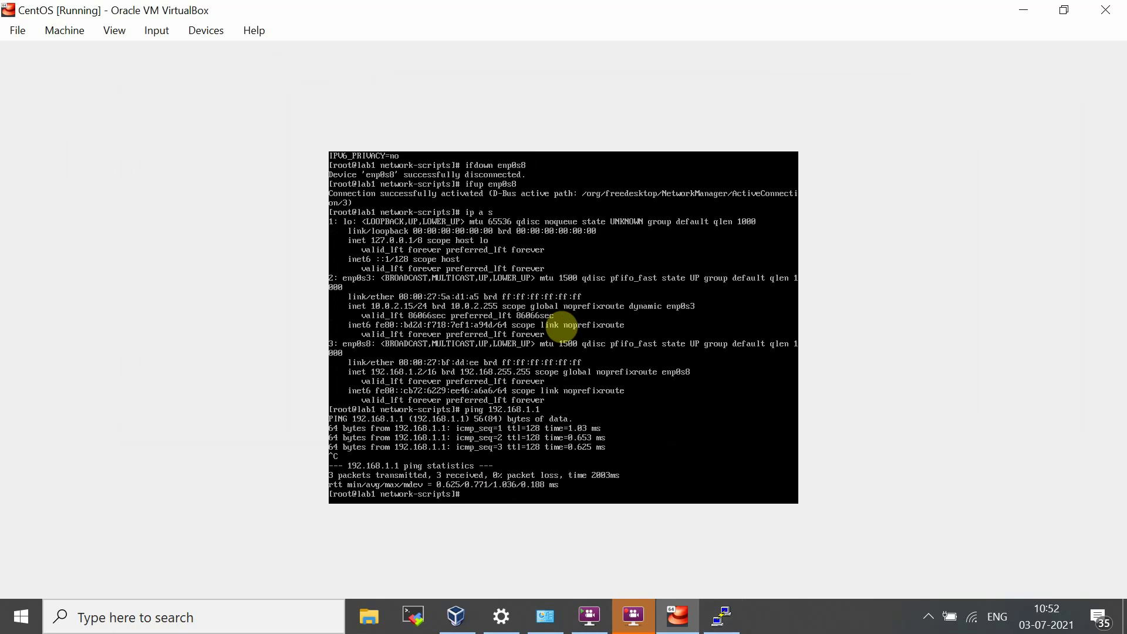
# Step: Dismiss PuTTY's connection timed out error and close the PuTTY window
pyautogui.click(722, 616)
pyautogui.click(643, 388)
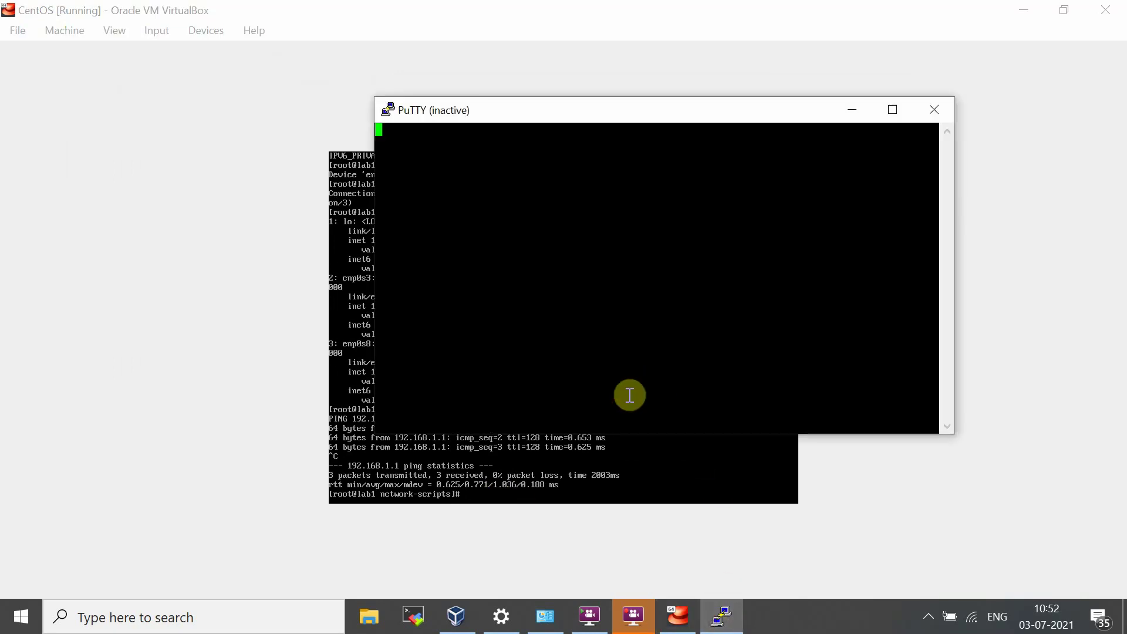
pyautogui.click(939, 110)
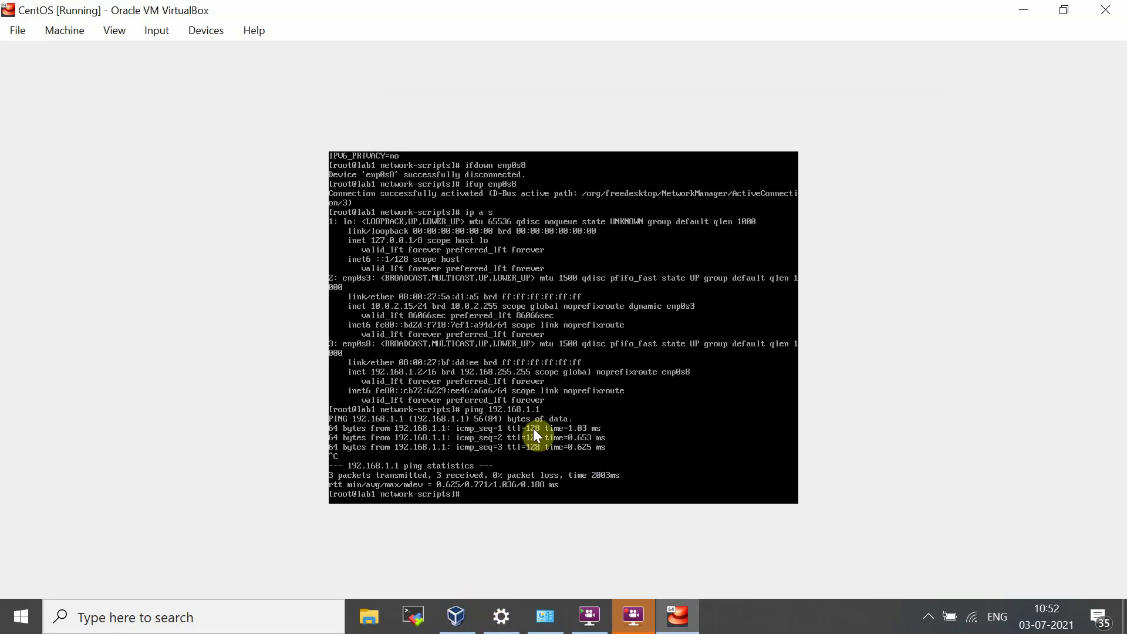
# Step: Reboot the VM and confirm Adapter 2 is a Host-only Adapter in Network Settings
pyautogui.write('rebo')
pyautogui.write('ot')
pyautogui.press('Return')
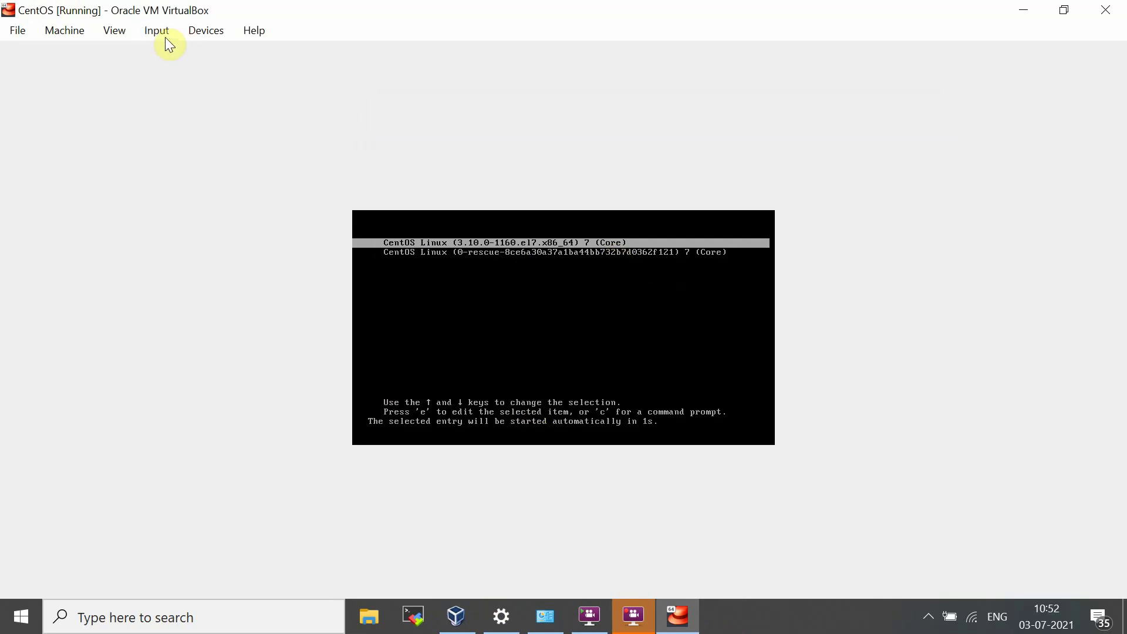
pyautogui.click(198, 31)
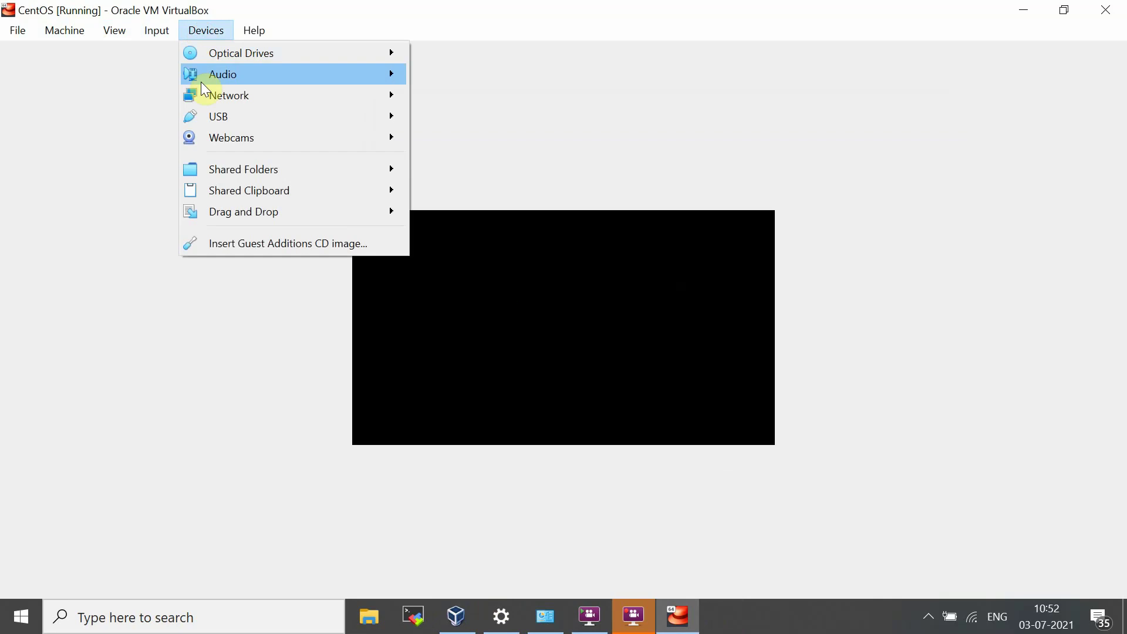
pyautogui.moveTo(218, 93)
pyautogui.click(457, 100)
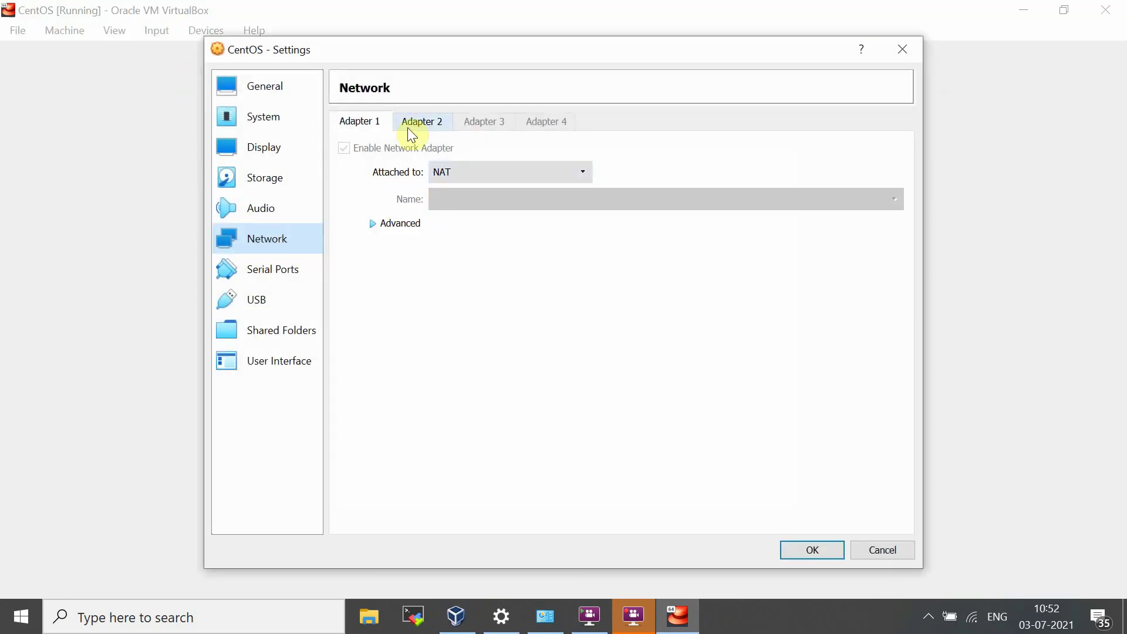
pyautogui.click(417, 124)
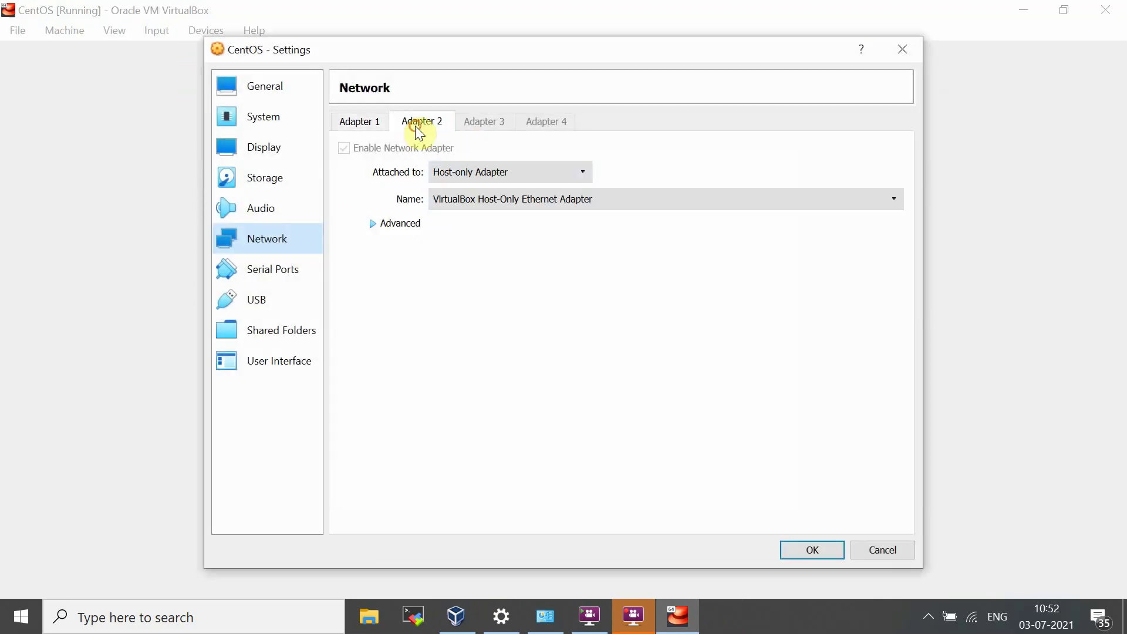
pyautogui.click(488, 174)
pyautogui.click(489, 173)
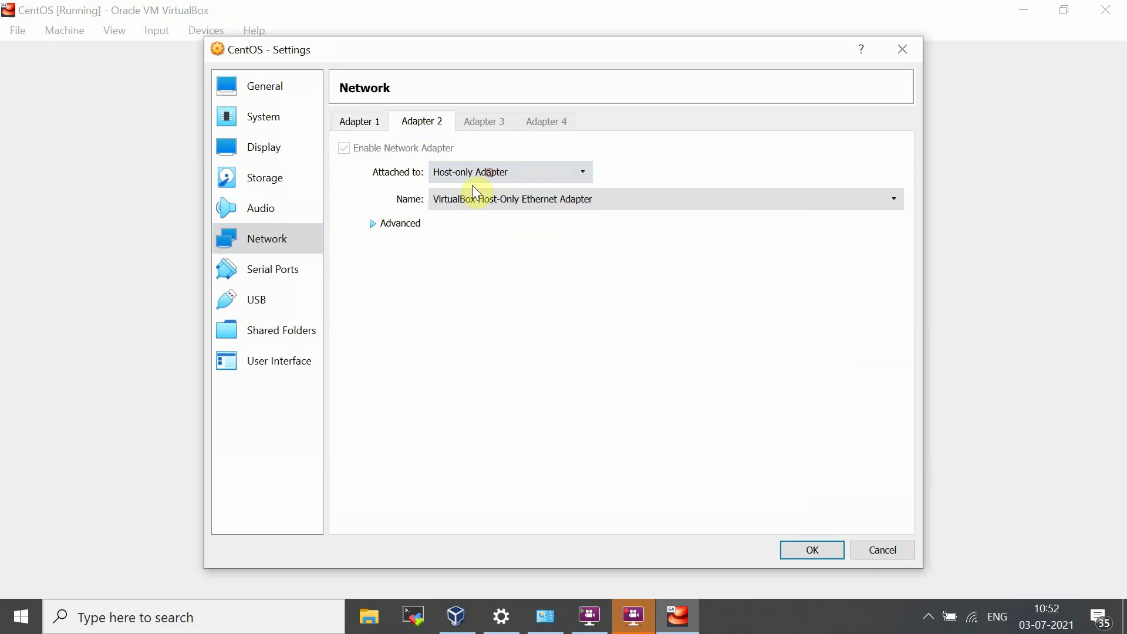
pyautogui.click(373, 226)
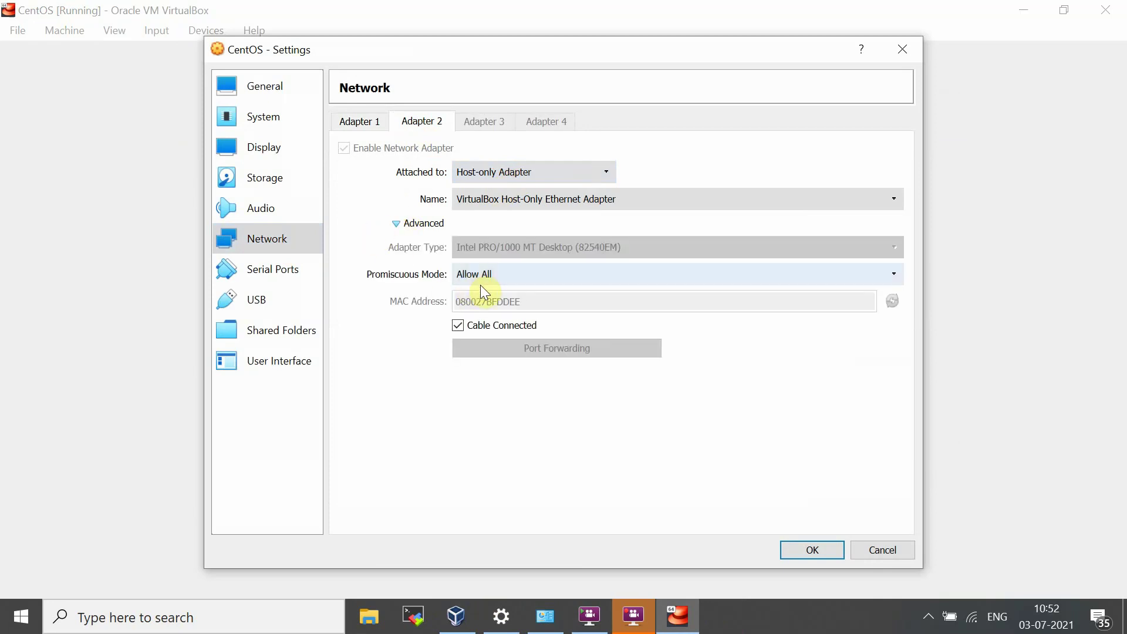
pyautogui.click(804, 549)
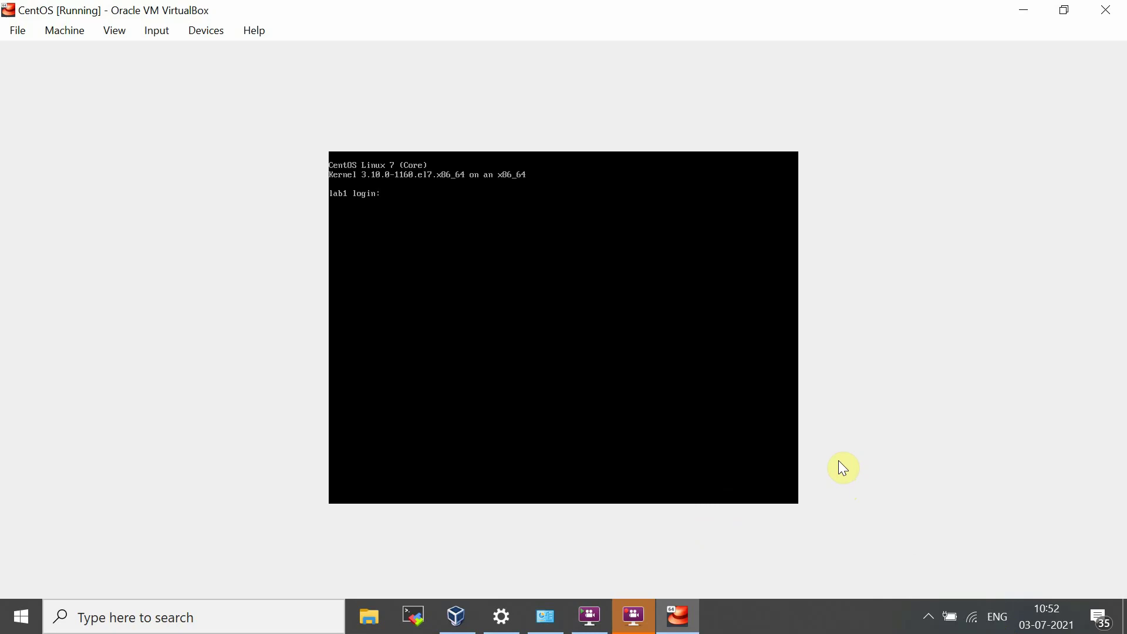
# Step: Search for putty in Start and run it past the security warning
pyautogui.press('super')
pyautogui.write('p')
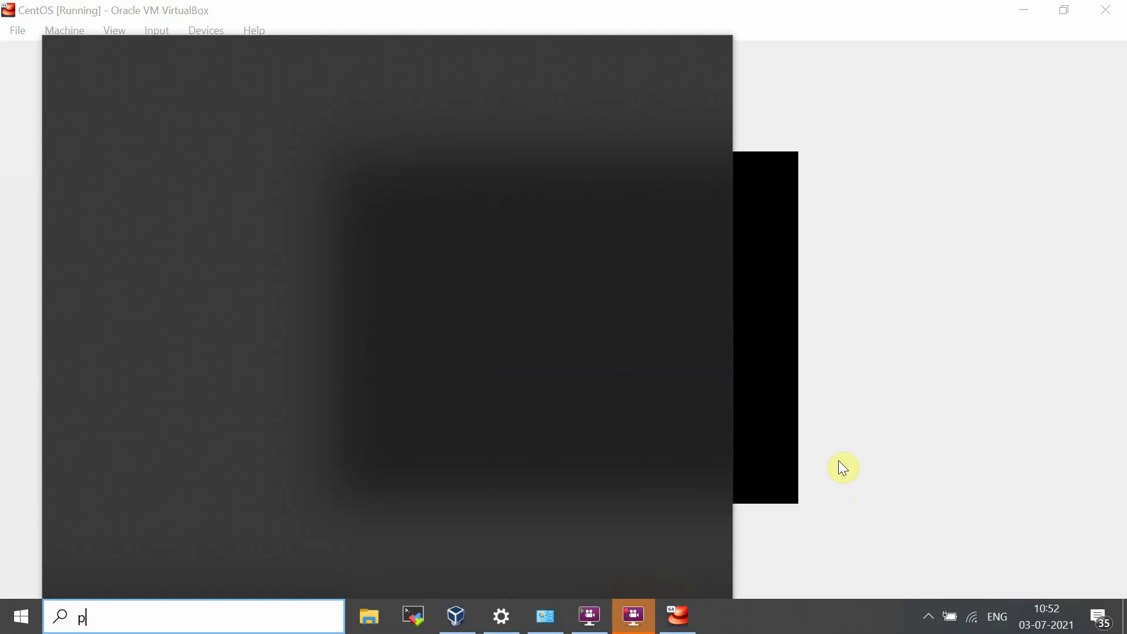
pyautogui.write('uttyutty')
pyautogui.press('BackSpace')
pyautogui.press('BackSpace')
pyautogui.press('BackSpace')
pyautogui.press('BackSpace')
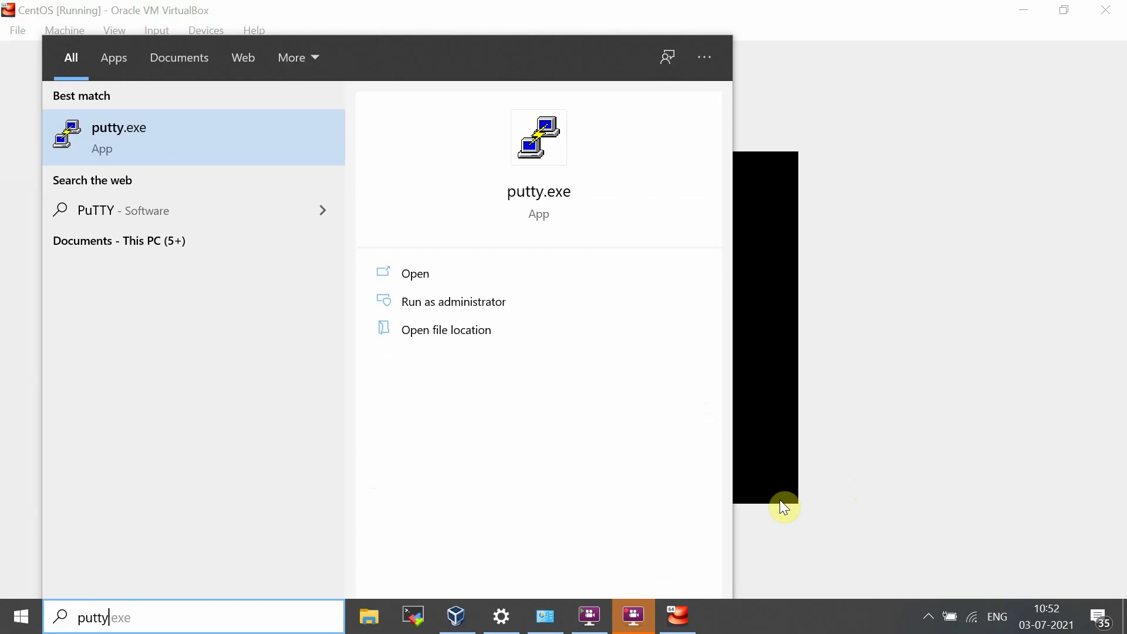
pyautogui.press('Return')
pyautogui.click(634, 353)
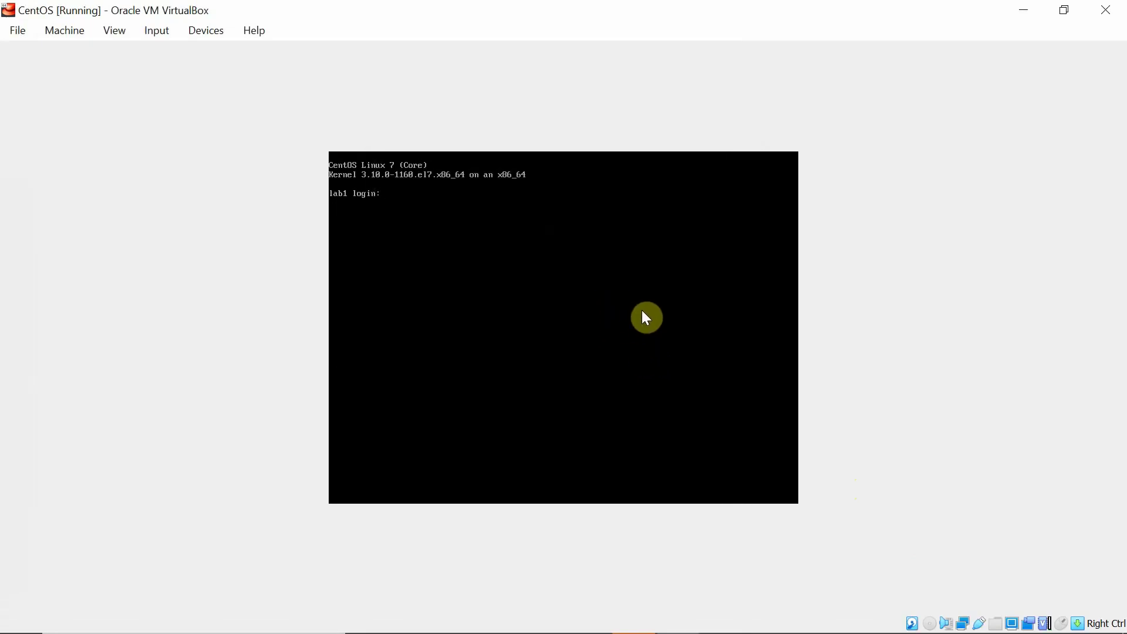
# Step: Log in as root at the CentOS console, retrying after a failed attempt
pyautogui.click(470, 226)
pyautogui.write('root')
pyautogui.press('Return')
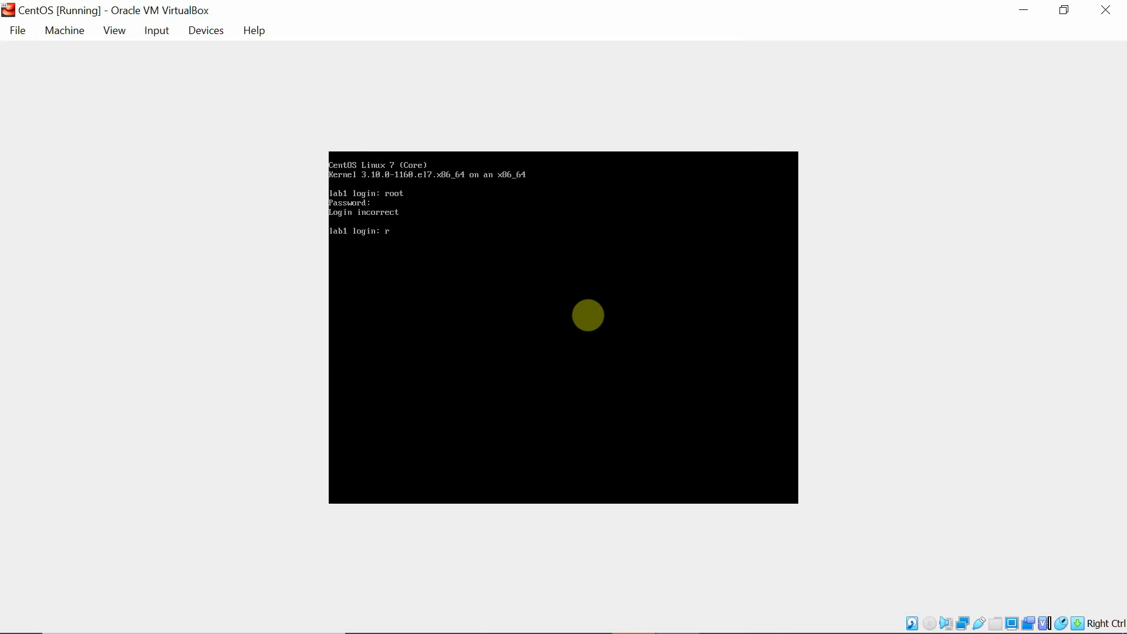
pyautogui.write('oot')
pyautogui.press('Return')
pyautogui.press('Return')
pyautogui.press('Return')
pyautogui.press('Return')
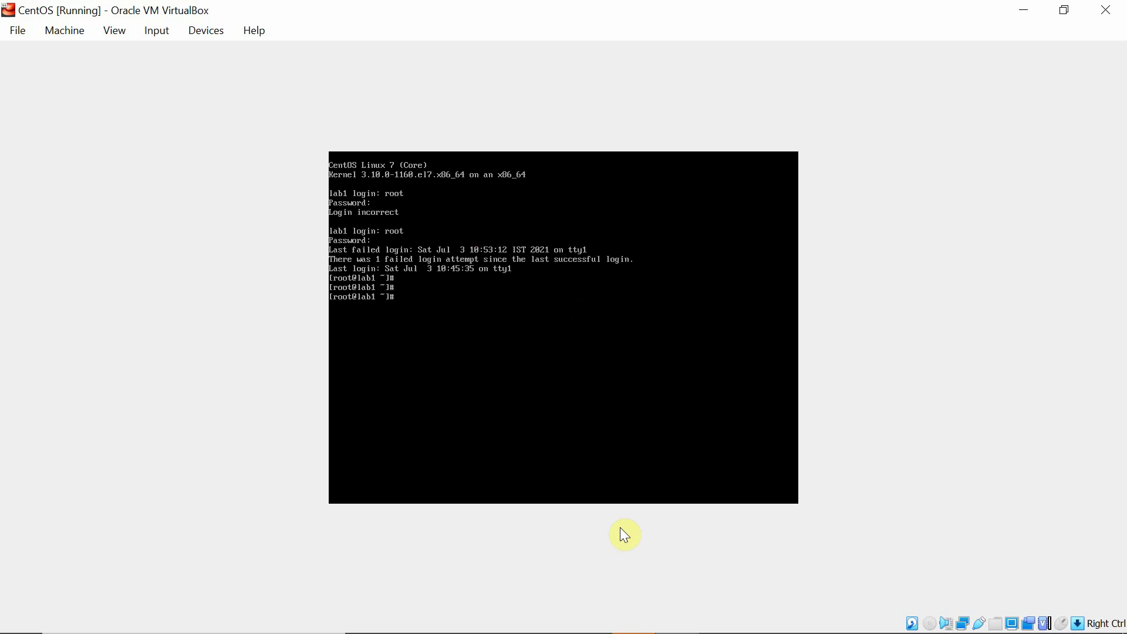
pyautogui.hotkey('alt', 'Tab')
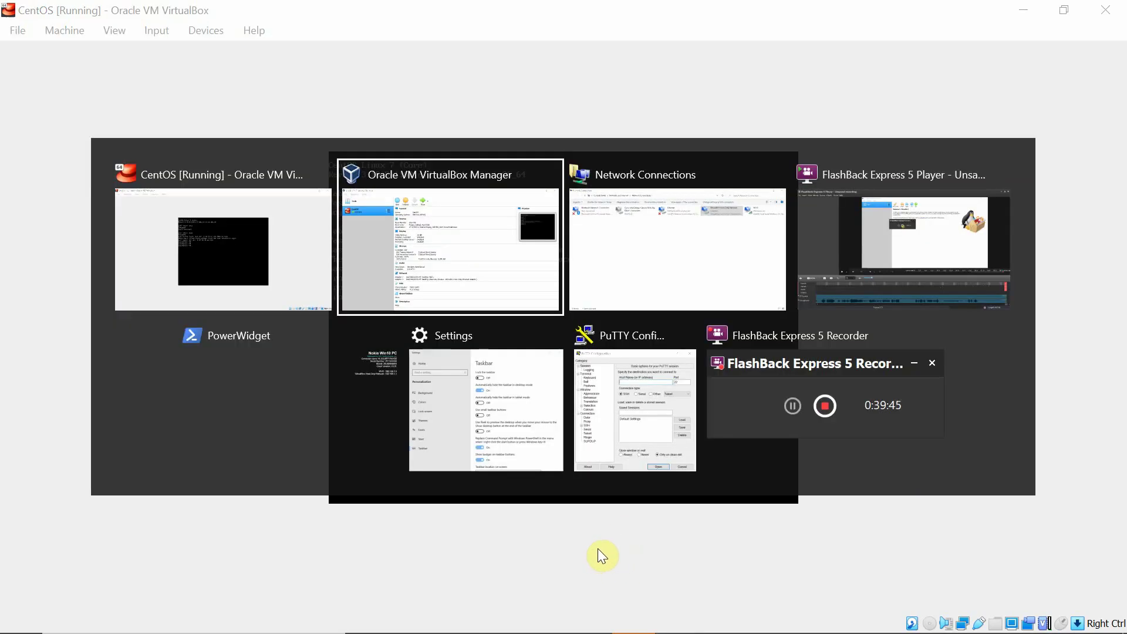
# Step: Enter 192.168.1.2 as the host address in PuTTY Configuration
pyautogui.hotkey('alt', 'Tab')
pyautogui.press('Down')
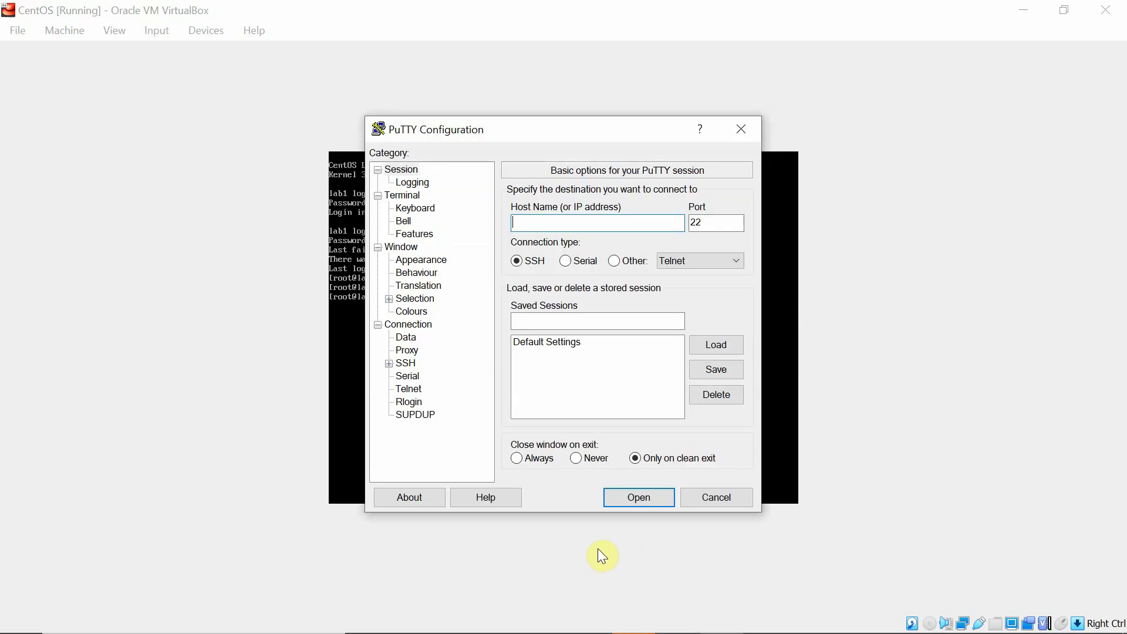
pyautogui.write('192.168.1.2')
# Step: Connect over SSH to 192.168.1.2 and accept the server's host key
pyautogui.moveTo(536, 135); pyautogui.dragTo(782, 115)
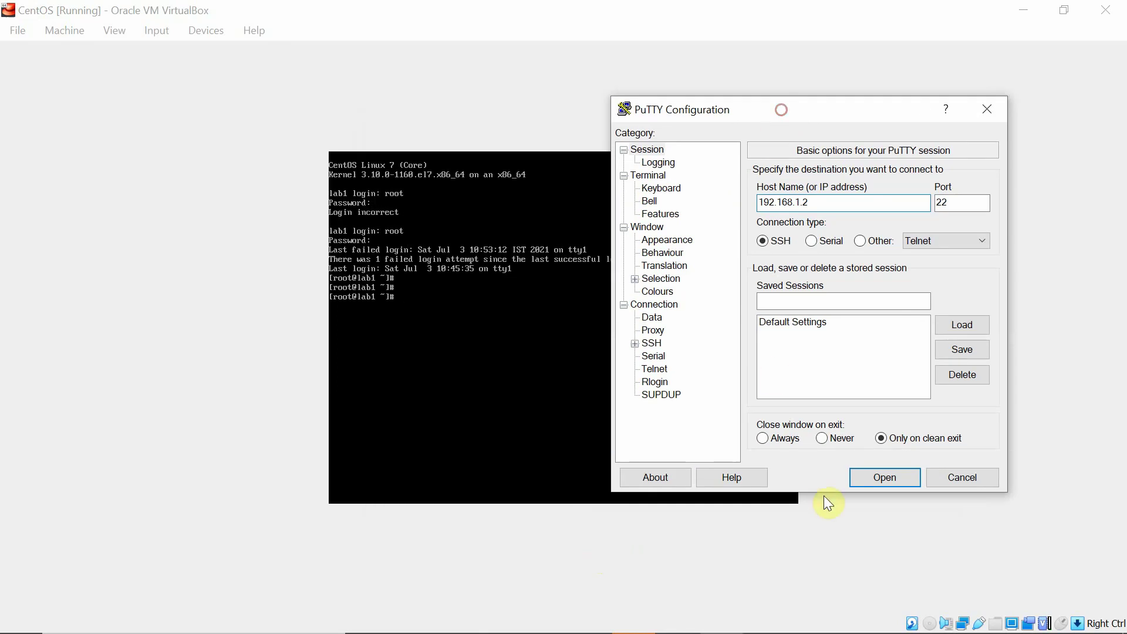
pyautogui.click(859, 476)
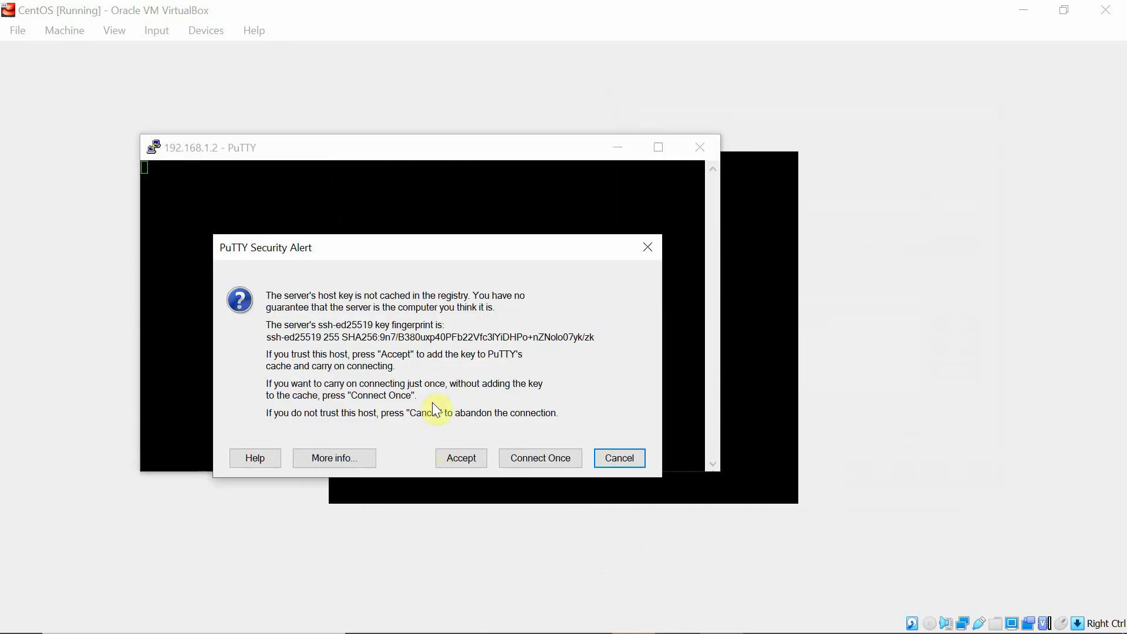
pyautogui.click(460, 462)
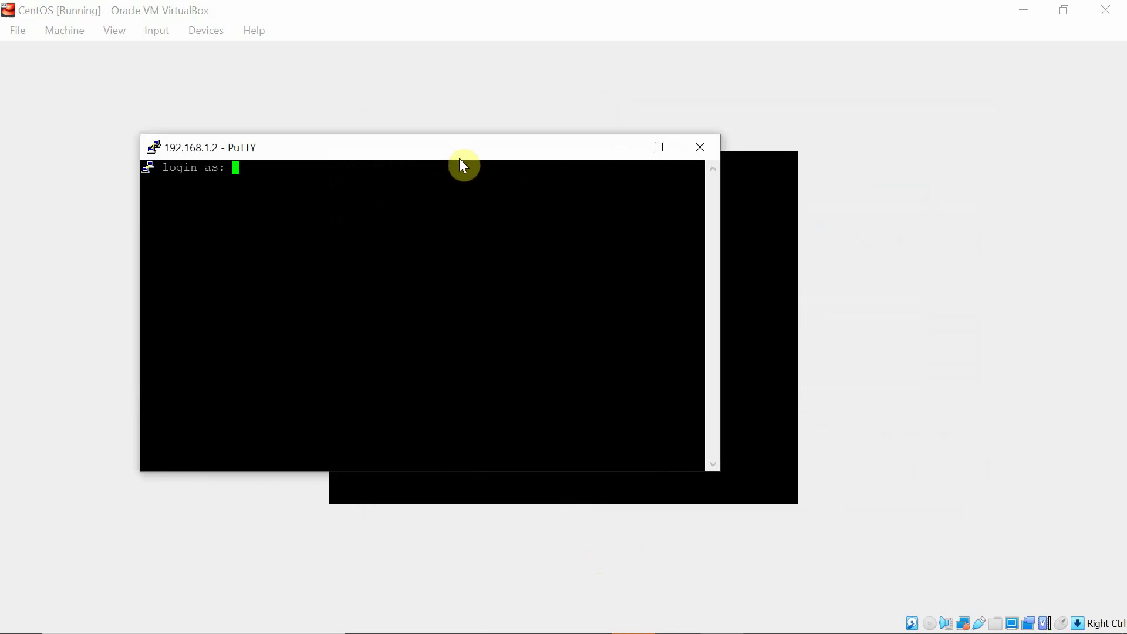
# Step: Log in as root with the root password, maximizing the PuTTY terminal window
pyautogui.write('root')
pyautogui.press('Return')
pyautogui.click(659, 152)
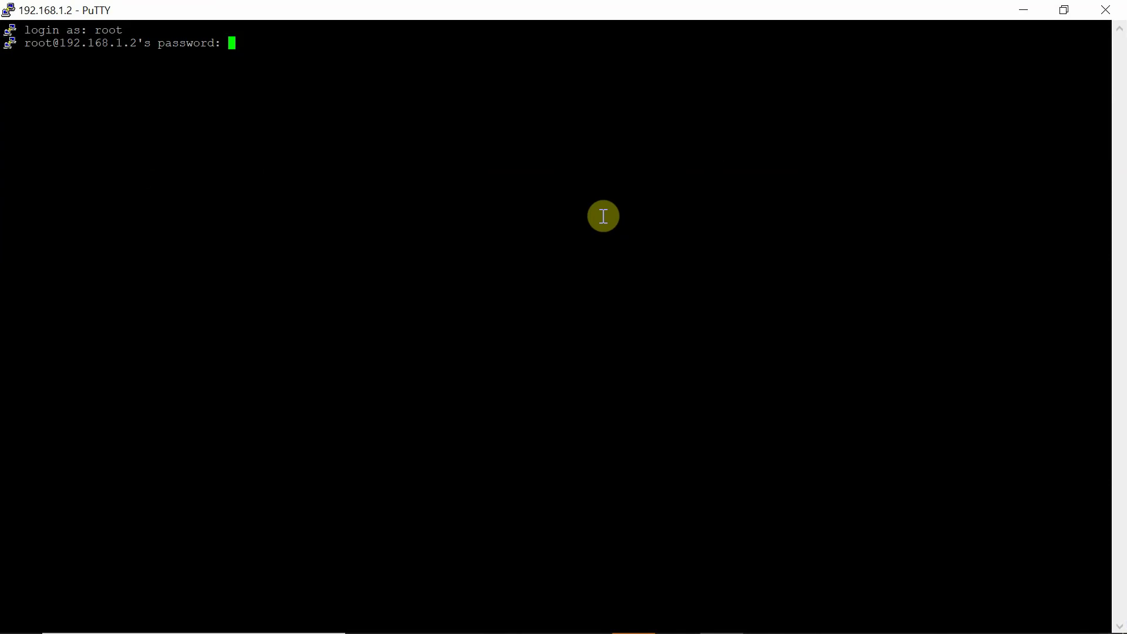
pyautogui.press('Return')
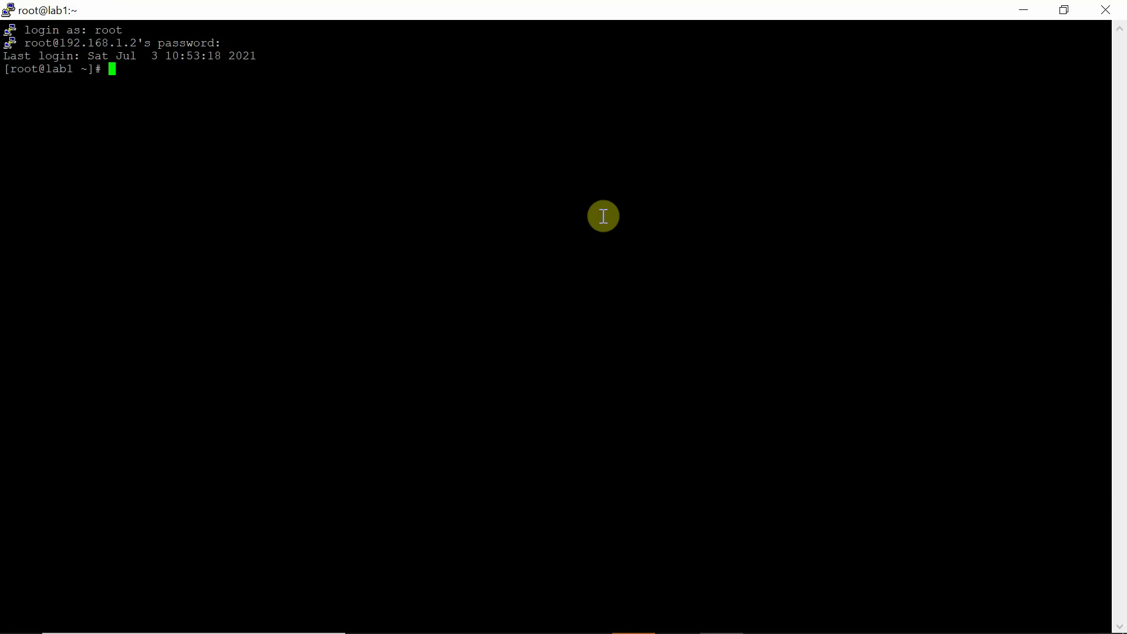
# Step: Run uname -a to show the 3.10.0-1160.el7.x86_64 kernel
pyautogui.press('Return')
pyautogui.press('Return')
pyautogui.press('Return')
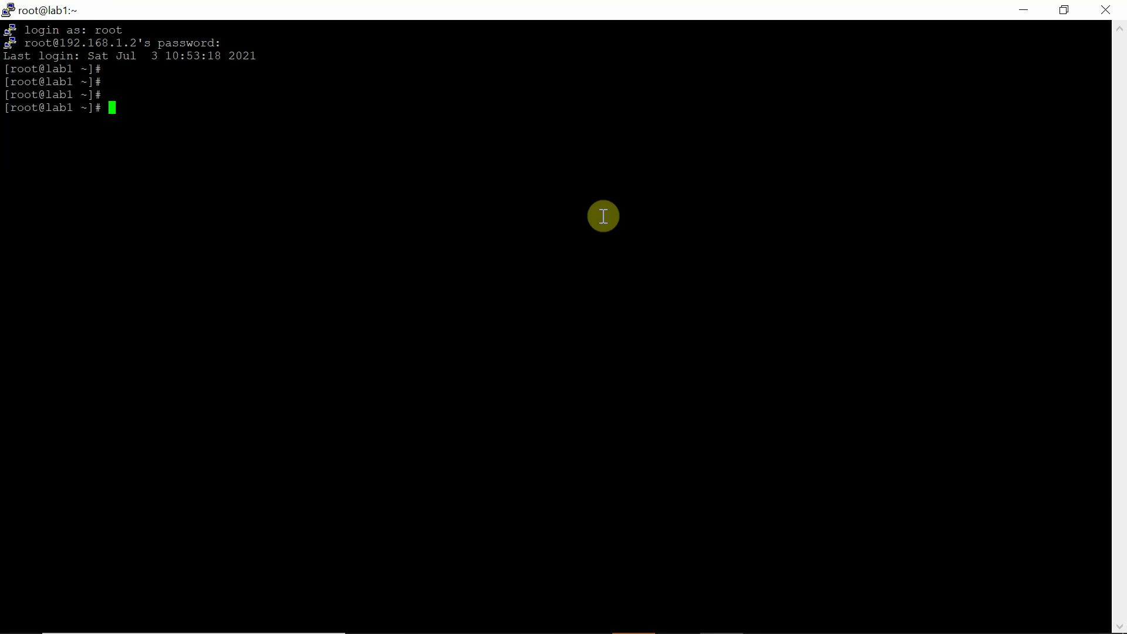
pyautogui.write('uname -a')
pyautogui.press('Return')
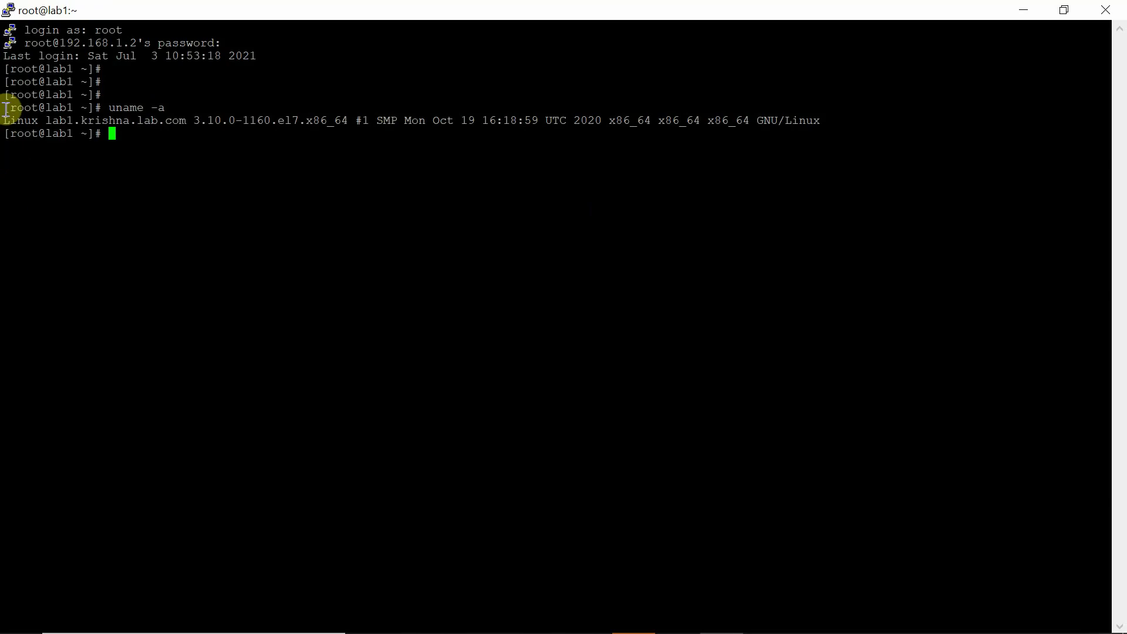
# Step: Select the uname output, then run hostnamectl
pyautogui.moveTo(8, 106); pyautogui.dragTo(156, 164)
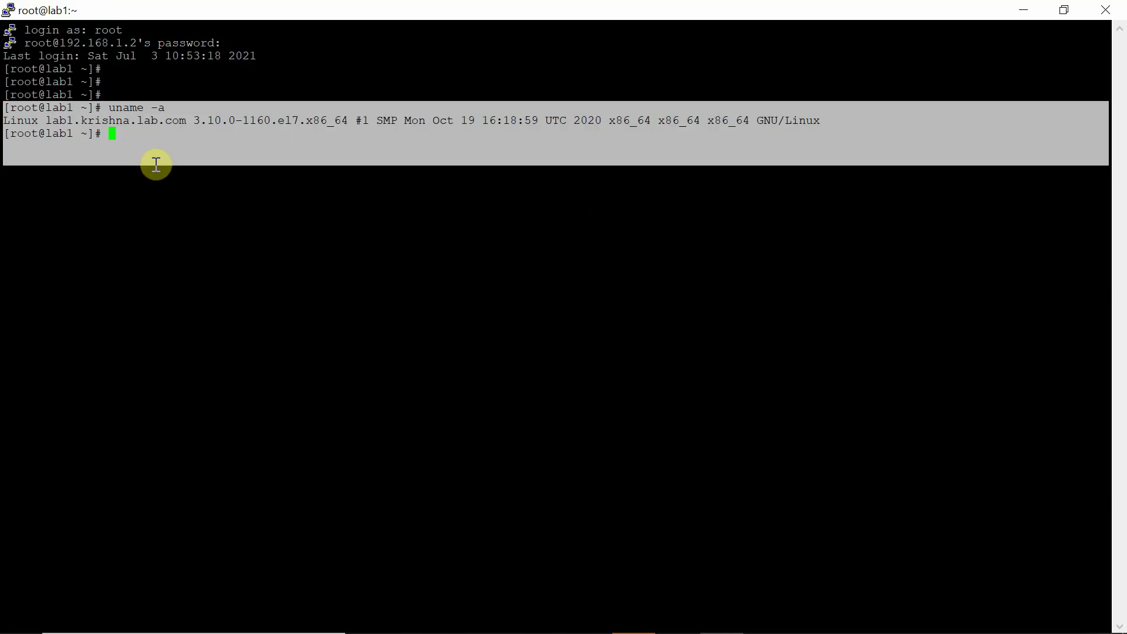
pyautogui.write('hostname')
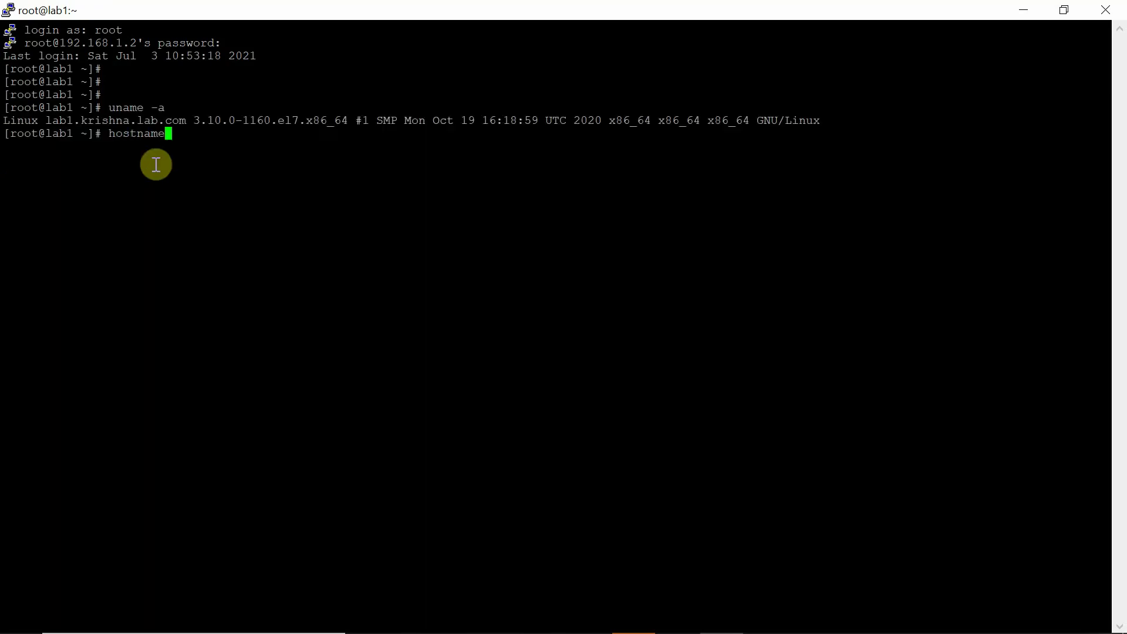
pyautogui.write('ctl')
pyautogui.press('Return')
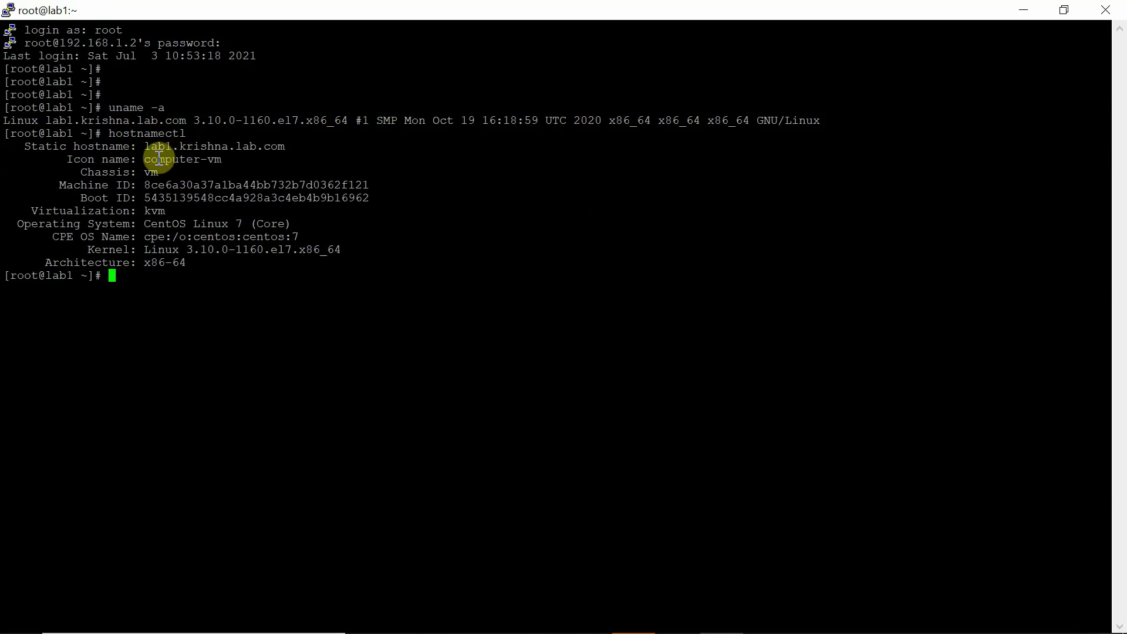
# Step: Highlight the lab1 hostname, computer-vm icon name, Linux kernel and x86-64 architecture values
pyautogui.moveTo(5, 133); pyautogui.dragTo(176, 278)
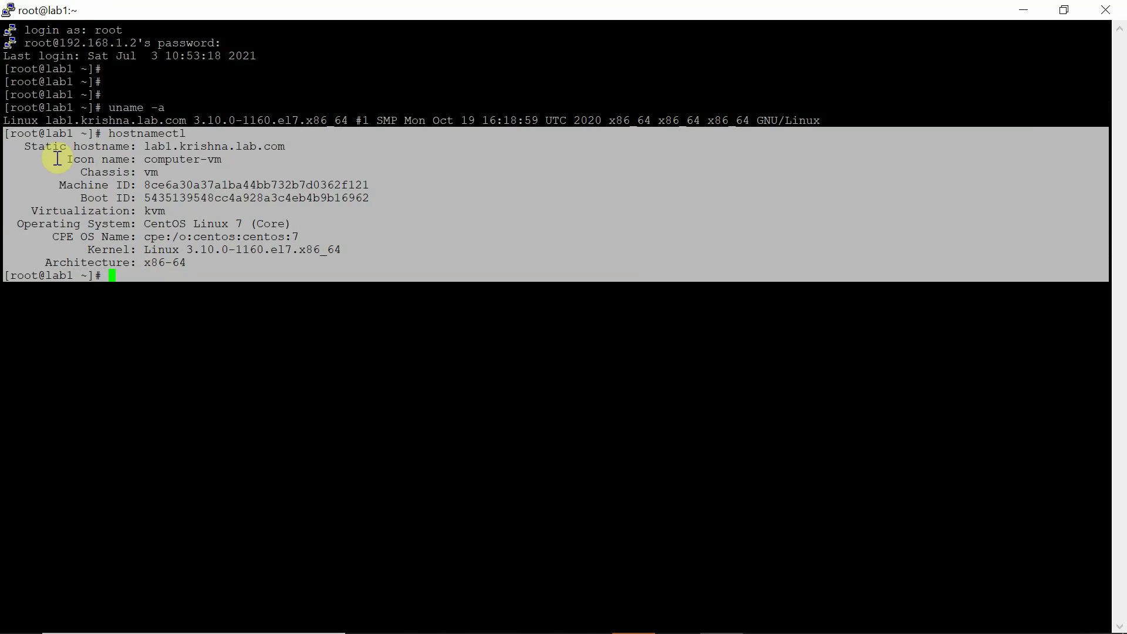
pyautogui.doubleClick(110, 146)
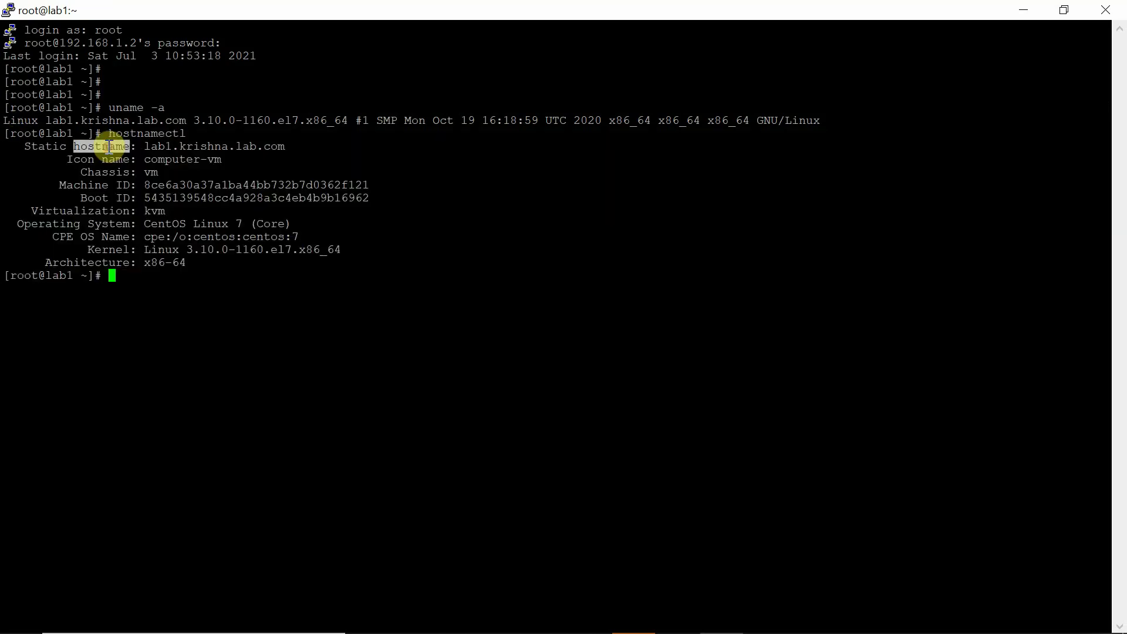
pyautogui.doubleClick(176, 146)
pyautogui.click(106, 159)
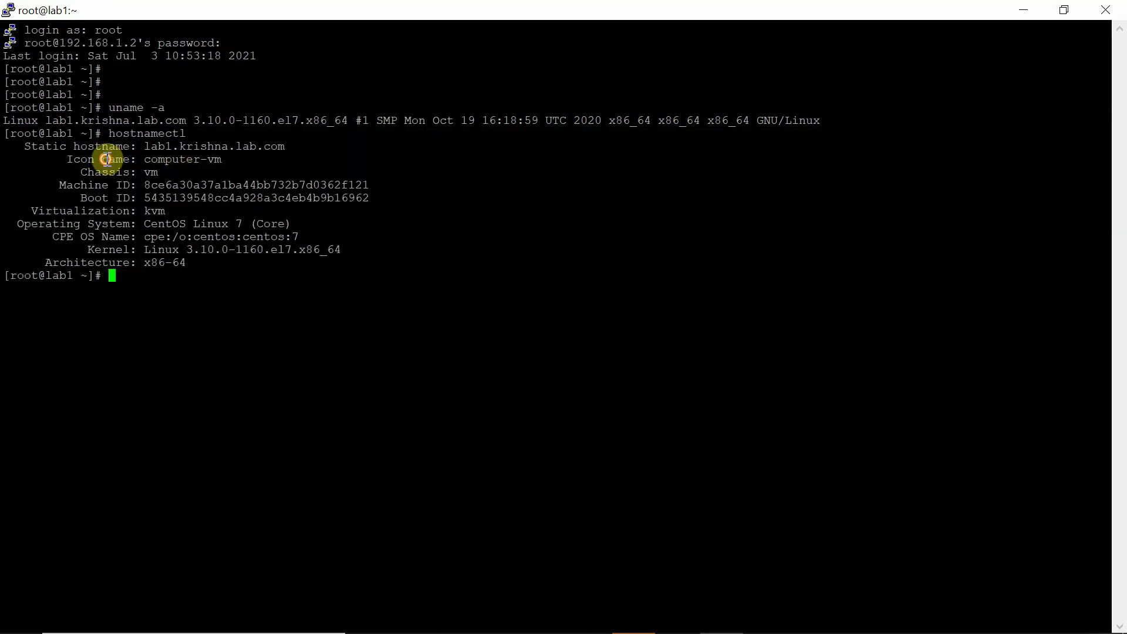
pyautogui.doubleClick(182, 159)
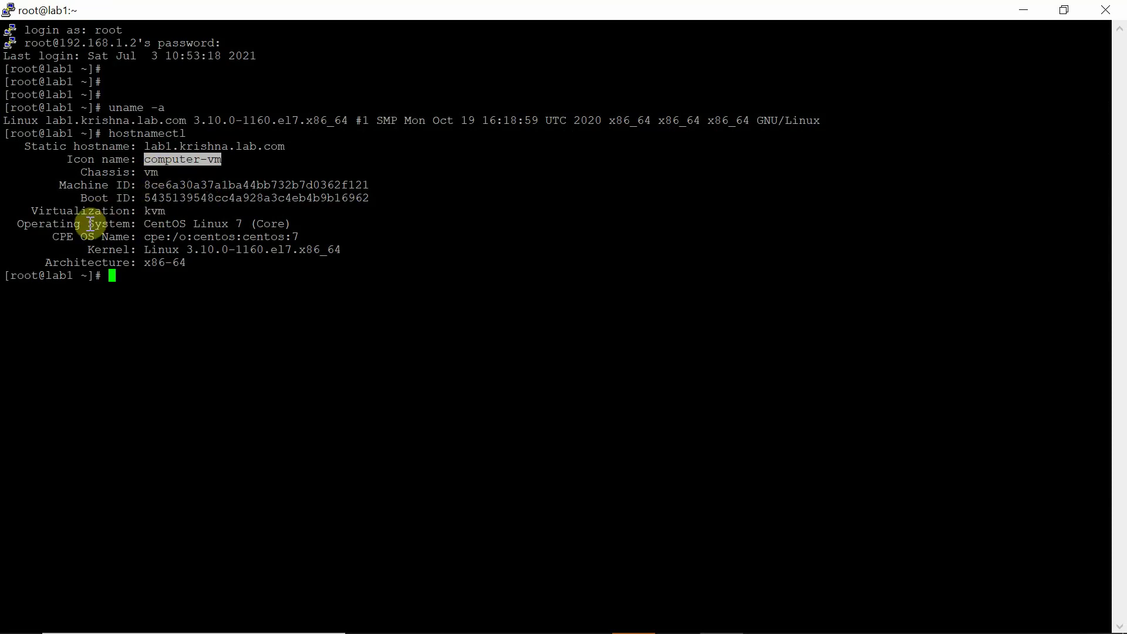
pyautogui.doubleClick(162, 249)
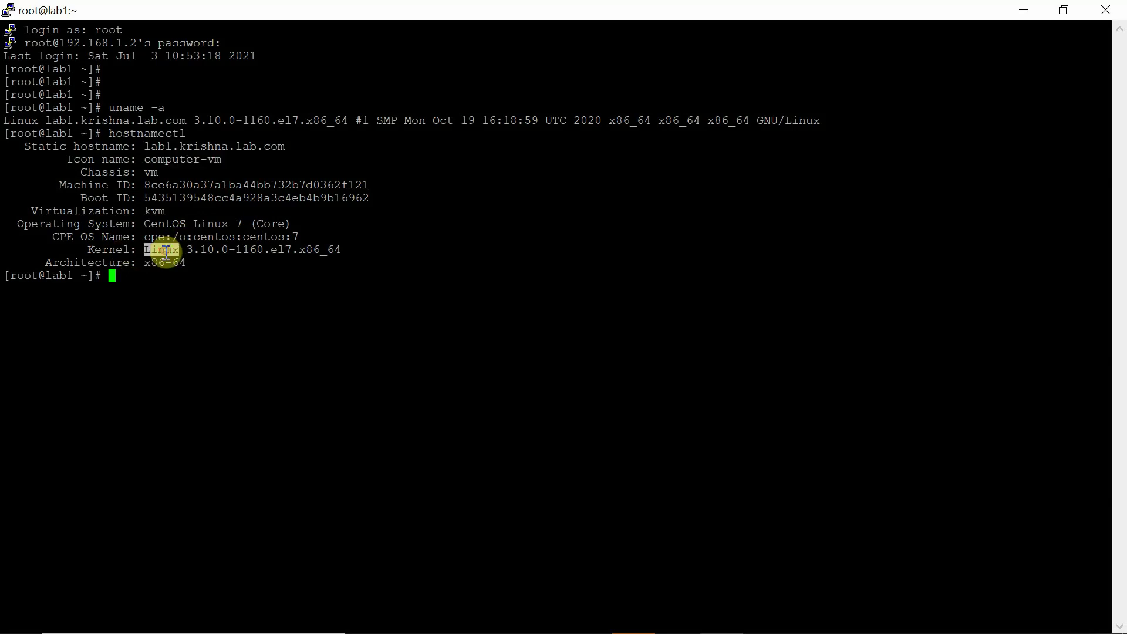
pyautogui.doubleClick(159, 262)
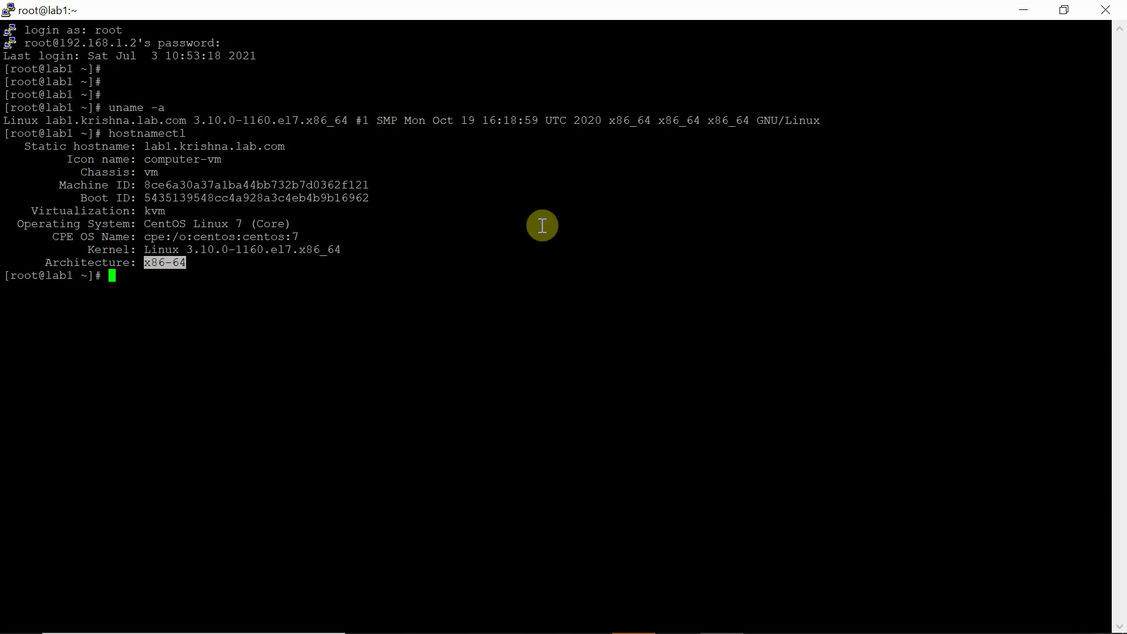
# Step: Shut down the VM with poweroff, dismiss PuTTY's connection error, and return to VirtualBox Manager
pyautogui.write('poweroff')
pyautogui.press('Return')
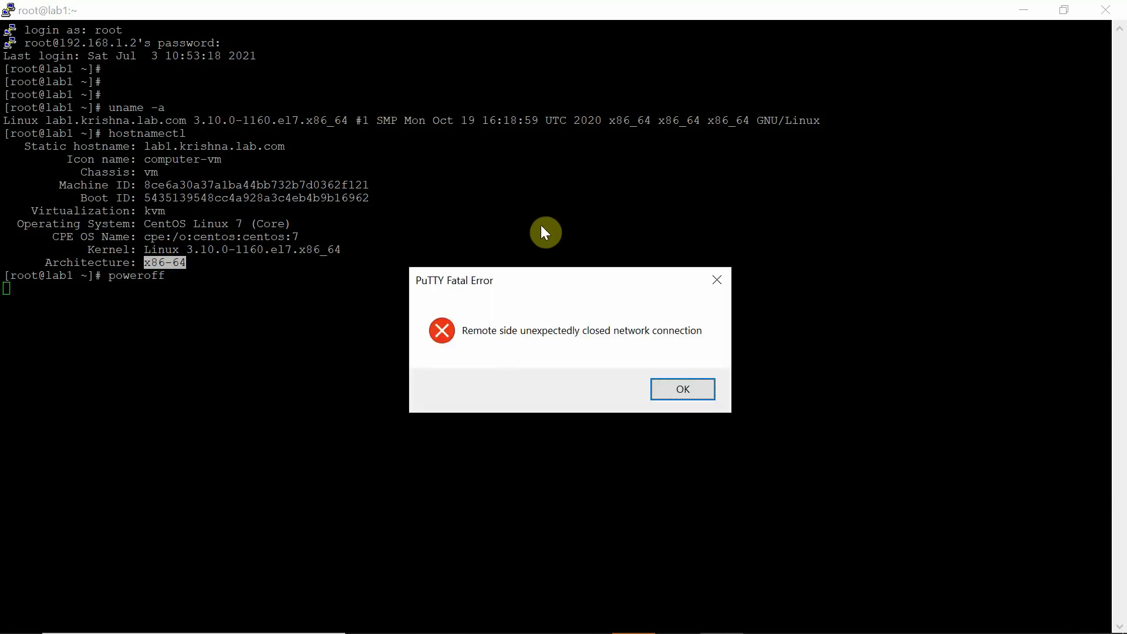
pyautogui.press('Return')
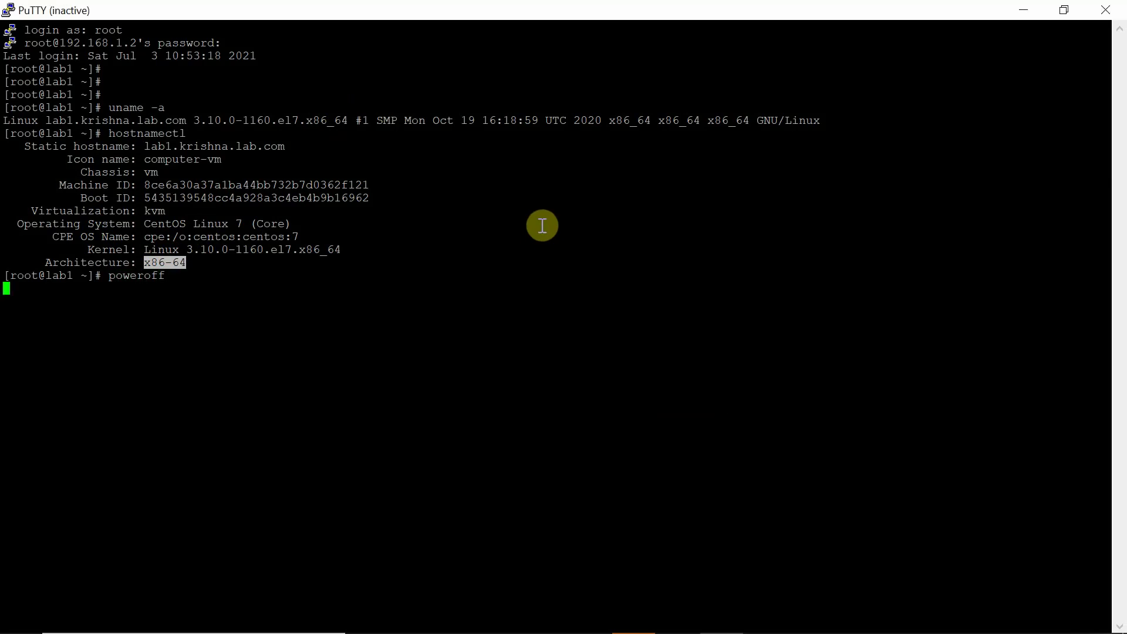
pyautogui.hotkey('alt', 'Tab')
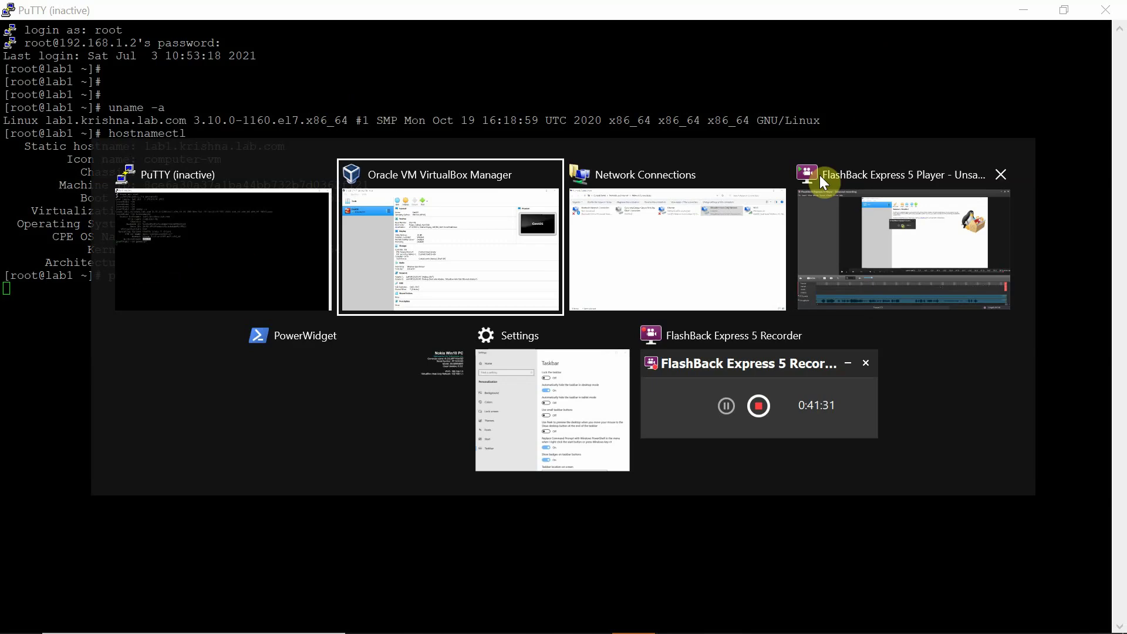